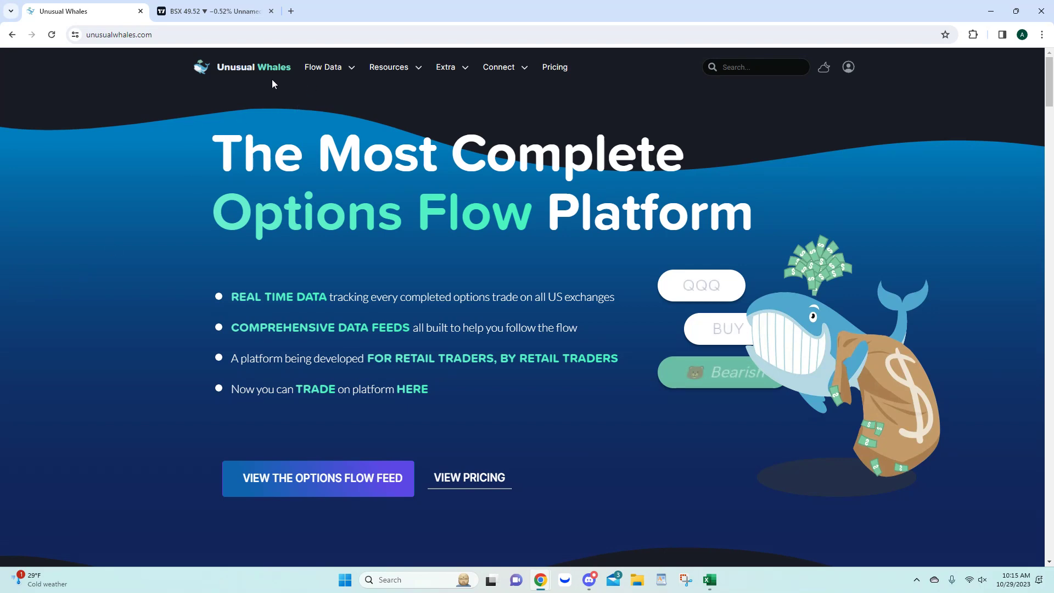
Step: Open the Flow Alerts page and clear the BSX ticker filter
{"action": "left_click", "coordinate": [320, 71]}
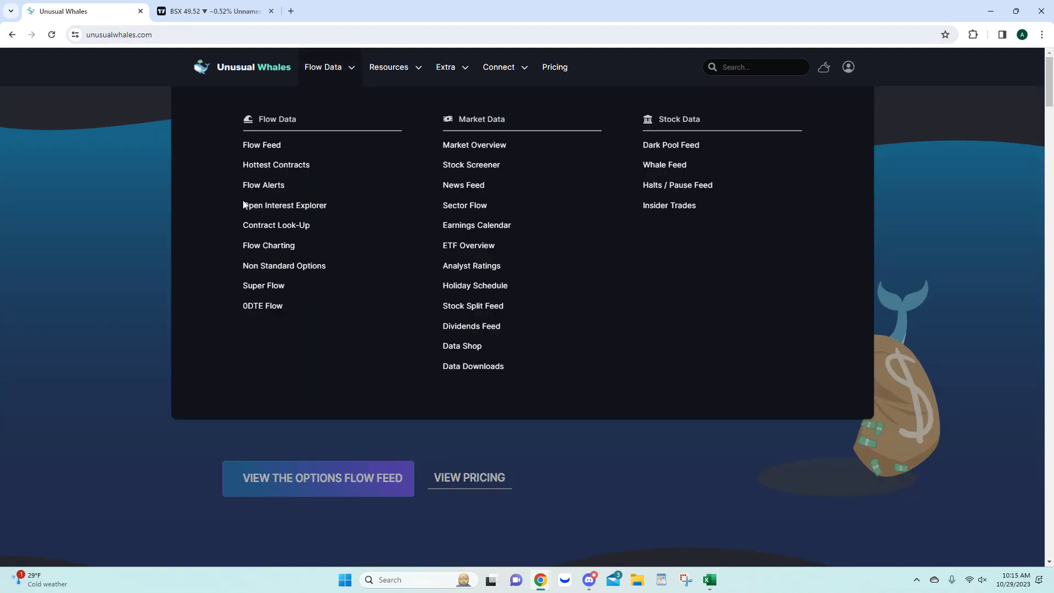
{"action": "left_click", "coordinate": [271, 187]}
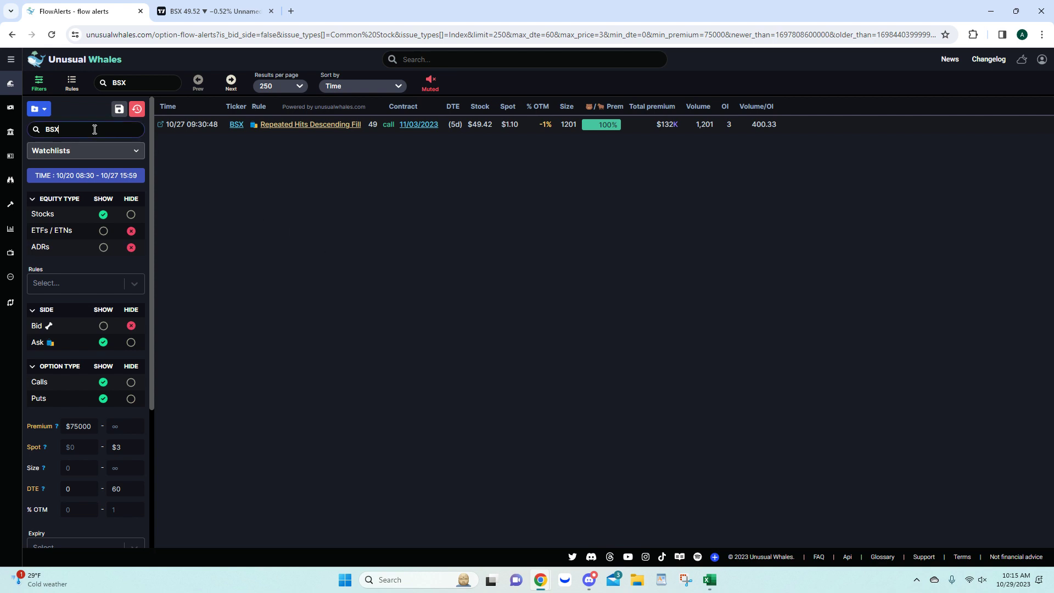
{"action": "double_click", "coordinate": [53, 129]}
{"action": "key", "text": "BackSpace"}
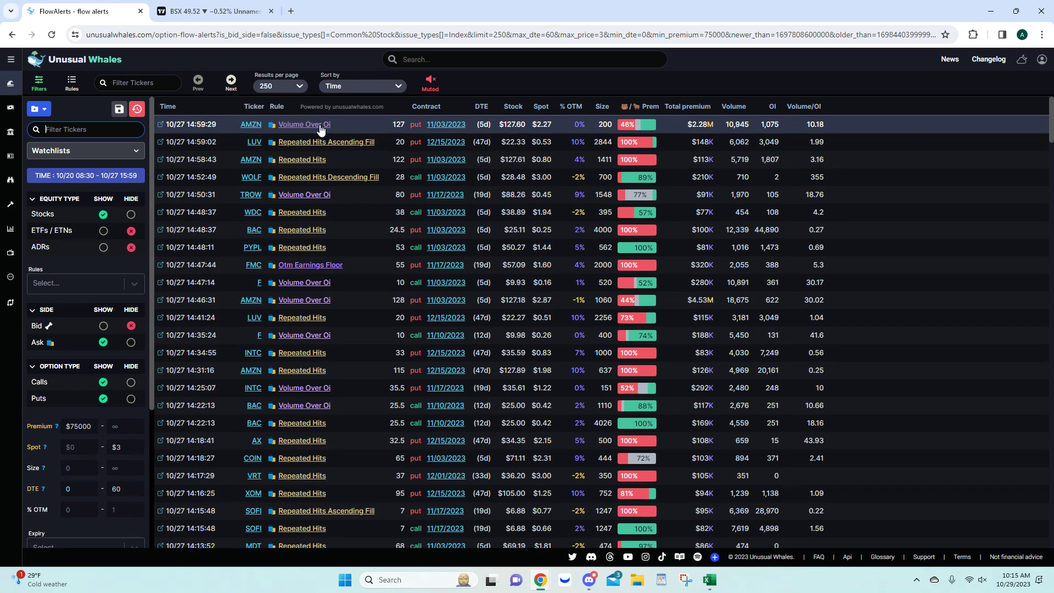
Step: Read through the flow alert rules and the RepeatedHits explanation, and return to the alerts list
{"action": "left_click", "coordinate": [73, 82]}
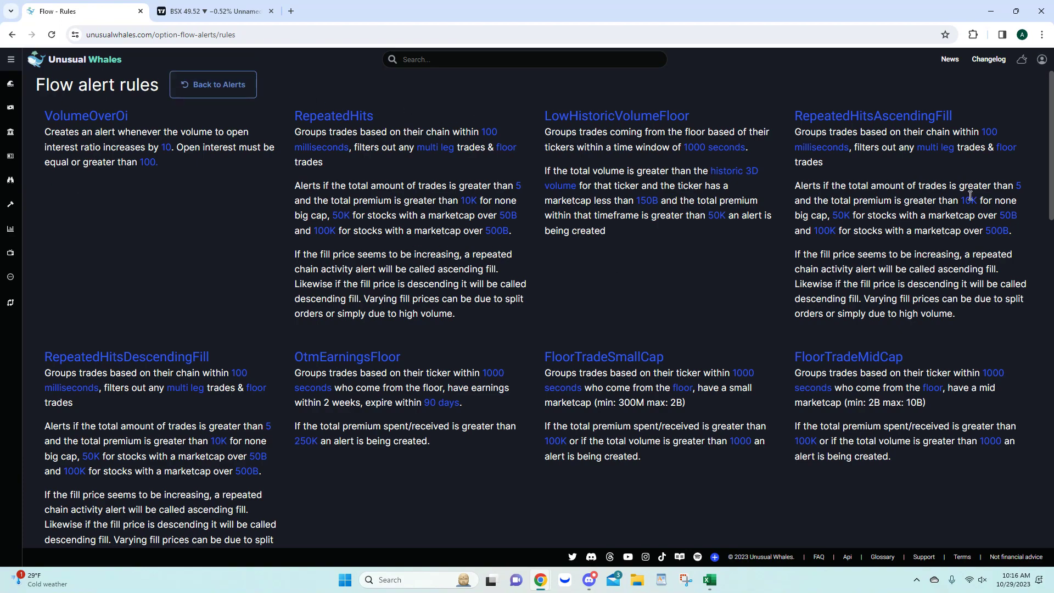
{"action": "scroll", "coordinate": [437, 241], "scroll_direction": "down", "scroll_amount": 2}
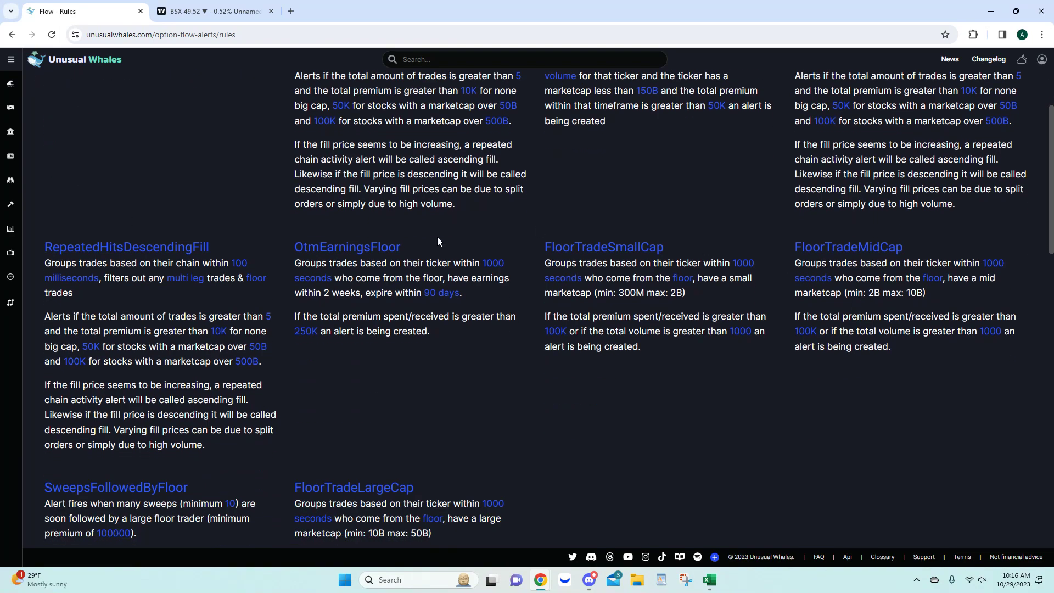
{"action": "scroll", "coordinate": [611, 295], "scroll_direction": "down", "scroll_amount": 6}
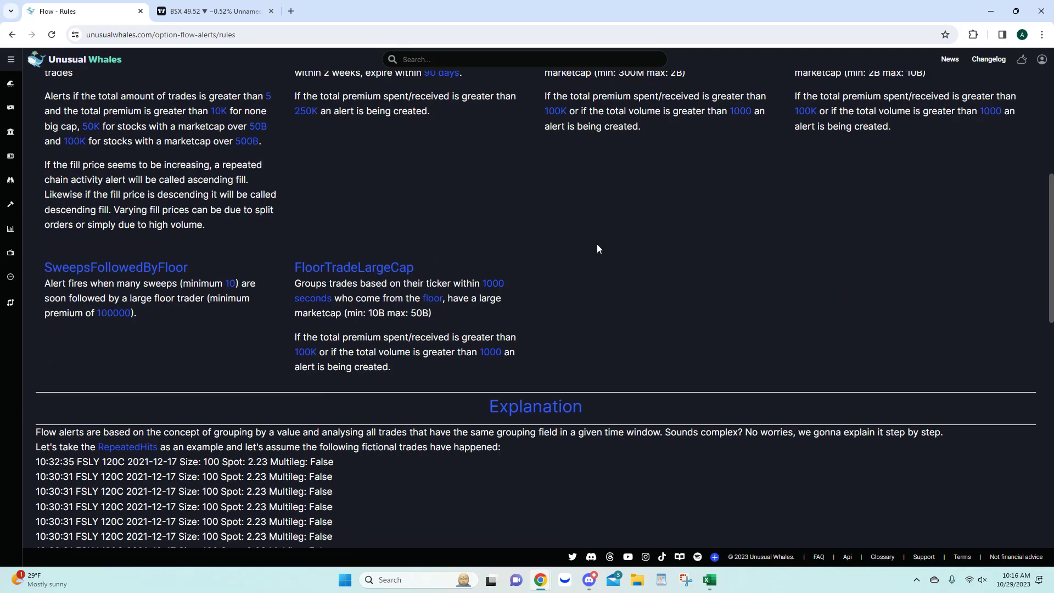
{"action": "scroll", "coordinate": [624, 229], "scroll_direction": "down", "scroll_amount": 1}
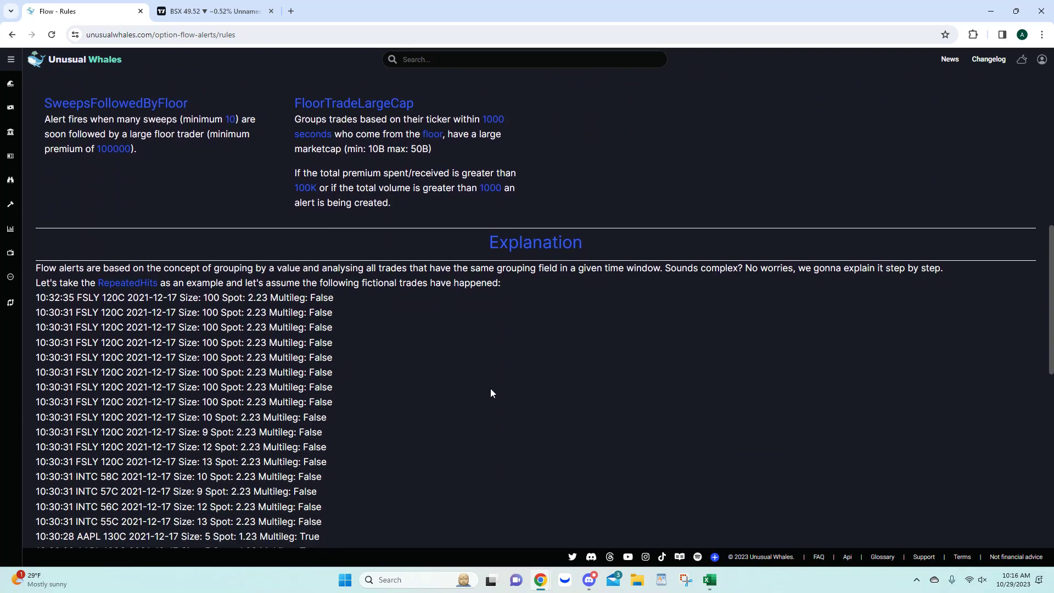
{"action": "scroll", "coordinate": [491, 391], "scroll_direction": "down", "scroll_amount": 3}
{"action": "scroll", "coordinate": [574, 452], "scroll_direction": "down", "scroll_amount": 3}
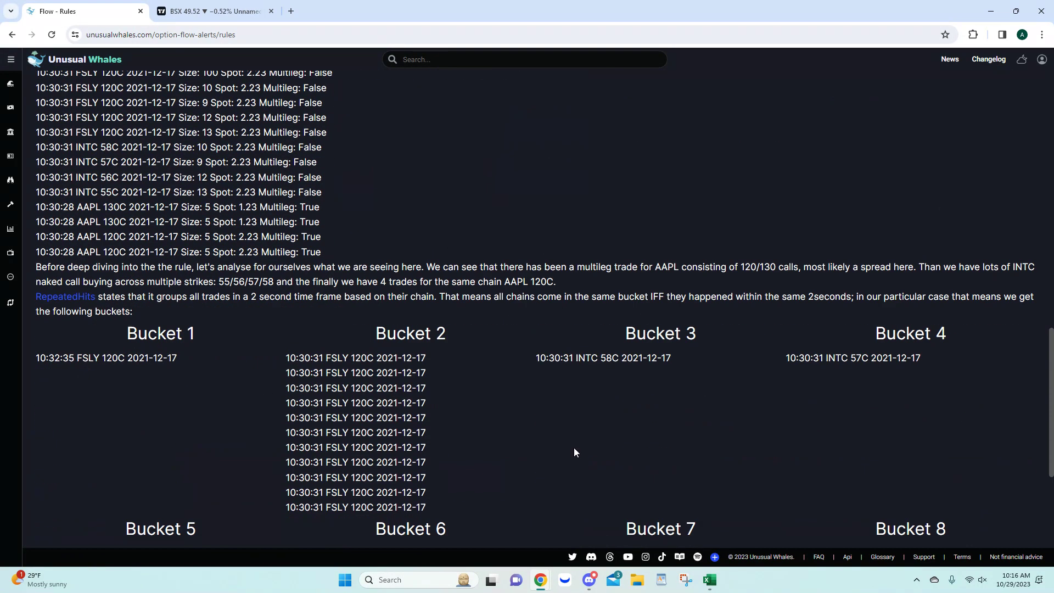
{"action": "scroll", "coordinate": [536, 379], "scroll_direction": "up", "scroll_amount": 7}
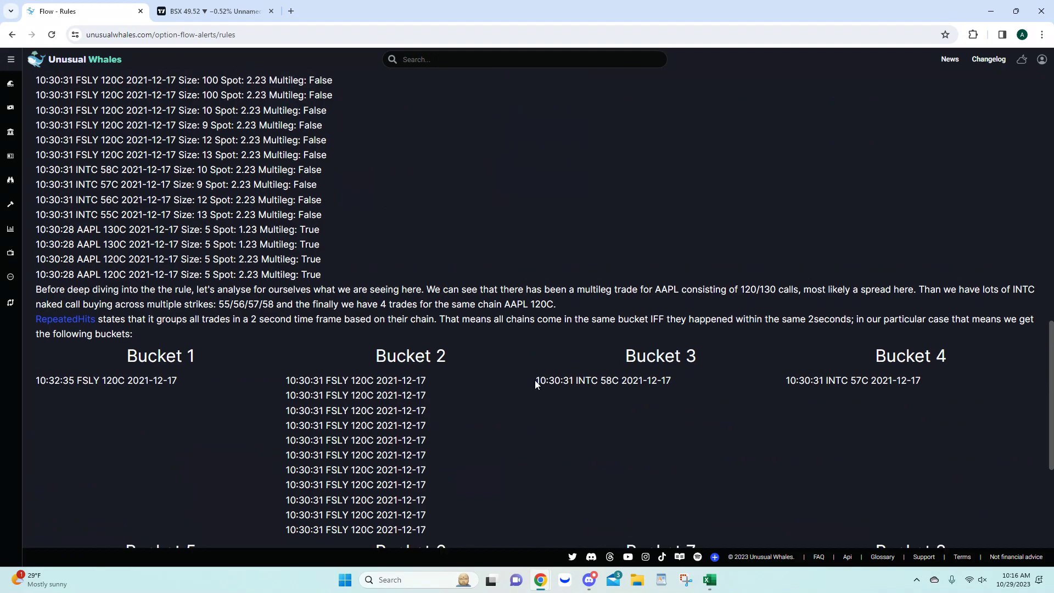
{"action": "scroll", "coordinate": [379, 412], "scroll_direction": "down", "scroll_amount": 3}
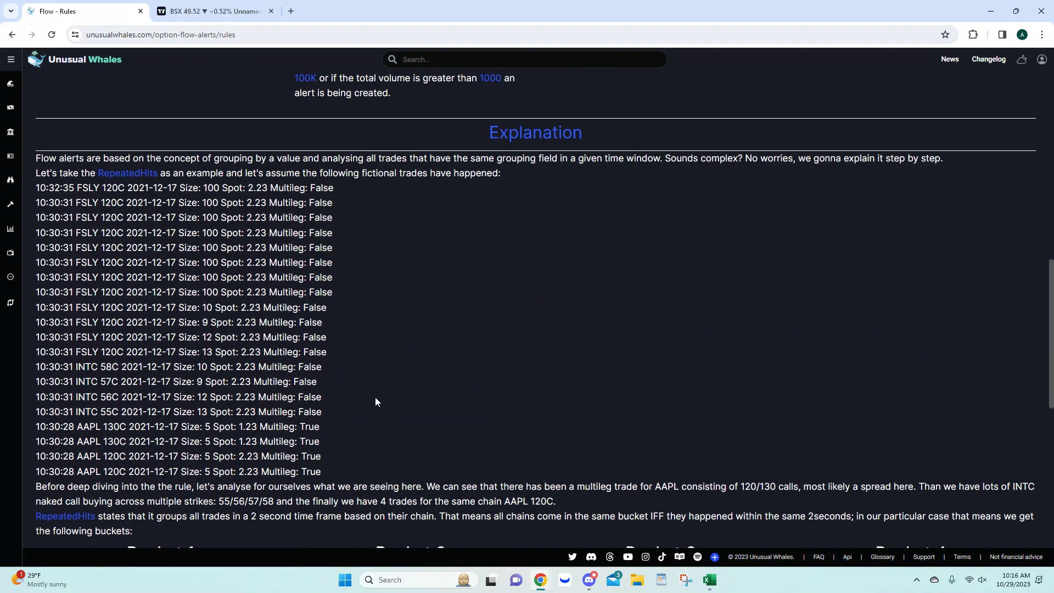
{"action": "scroll", "coordinate": [378, 367], "scroll_direction": "up", "scroll_amount": 12}
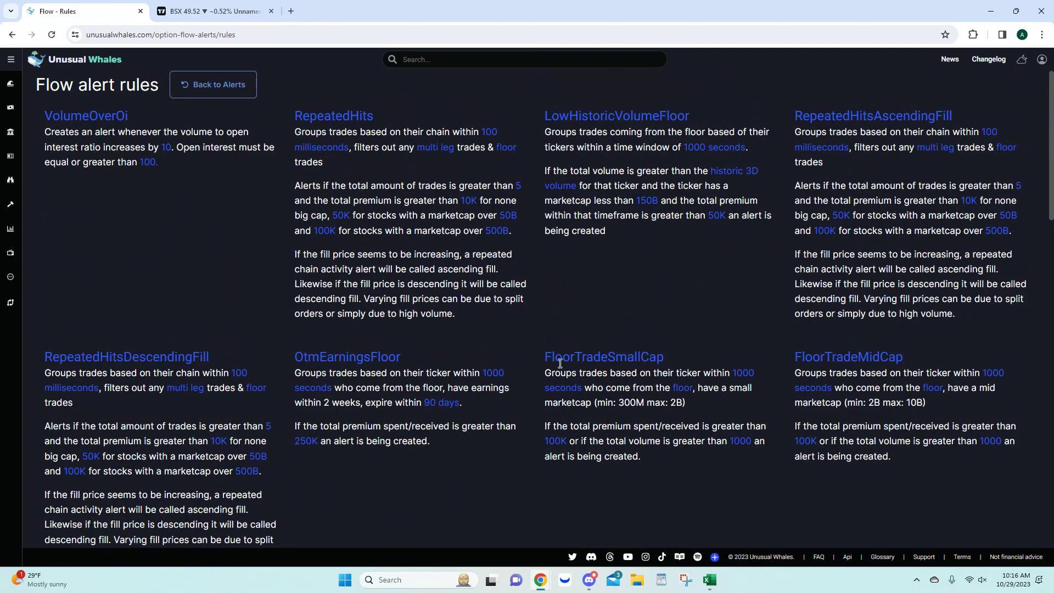
{"action": "left_click", "coordinate": [220, 88]}
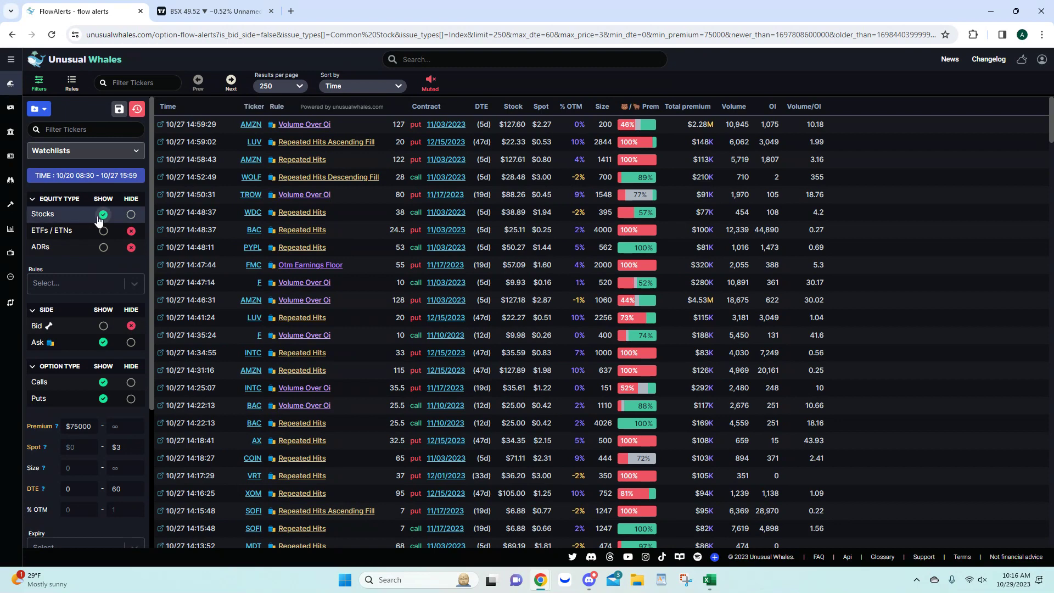
Step: Clear the minimum premium filter to view smaller trades, and set it back to $75000
{"action": "scroll", "coordinate": [96, 218], "scroll_direction": "down", "scroll_amount": 2}
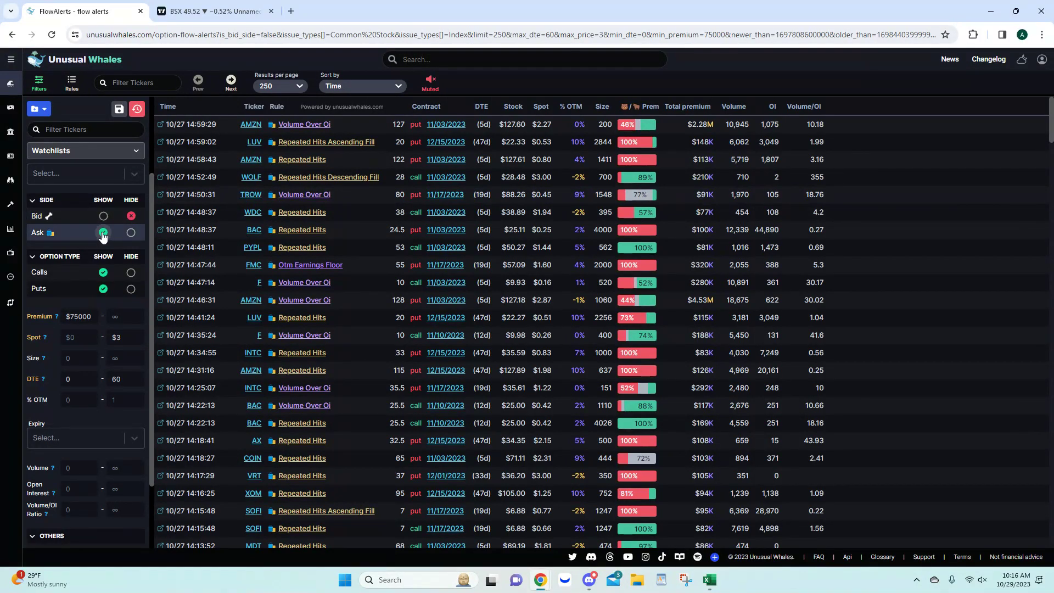
{"action": "scroll", "coordinate": [85, 237], "scroll_direction": "down", "scroll_amount": 1}
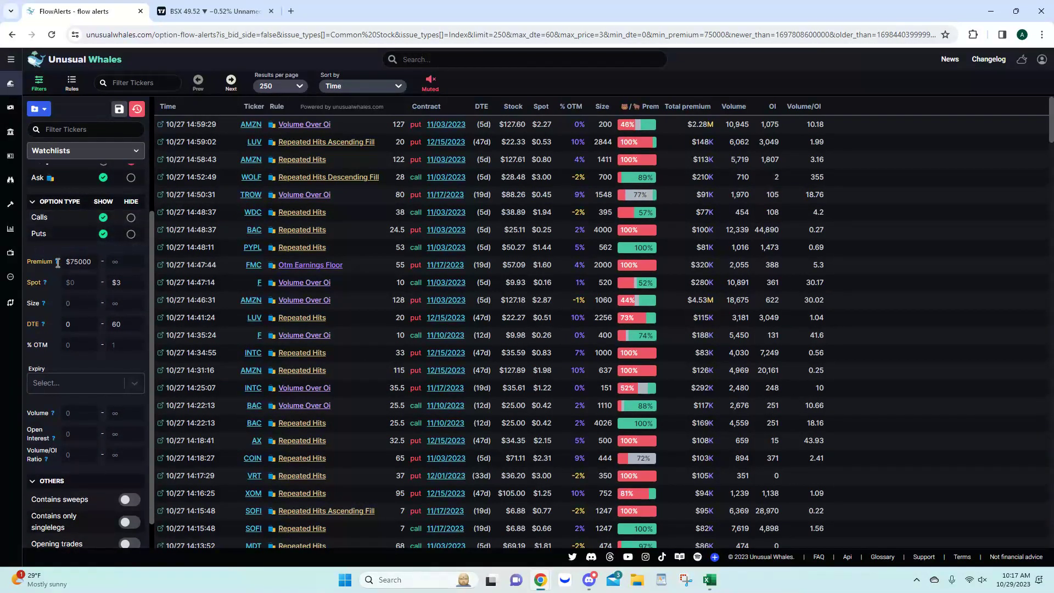
{"action": "left_click_drag", "start_coordinate": [93, 263], "coordinate": [44, 262]}
{"action": "key", "text": "BackSpace"}
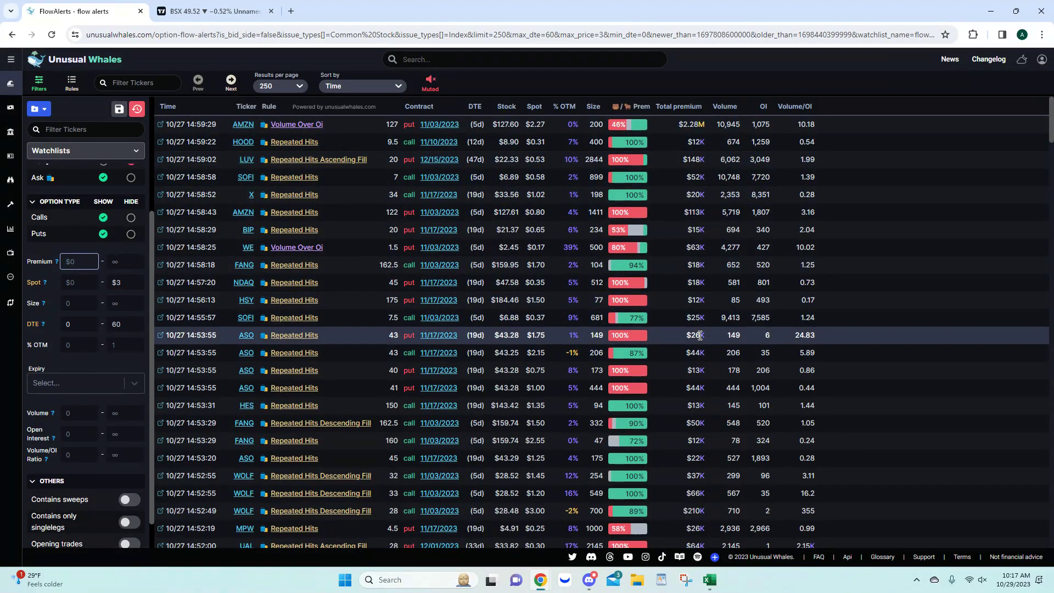
{"action": "scroll", "coordinate": [700, 307], "scroll_direction": "down", "scroll_amount": 2}
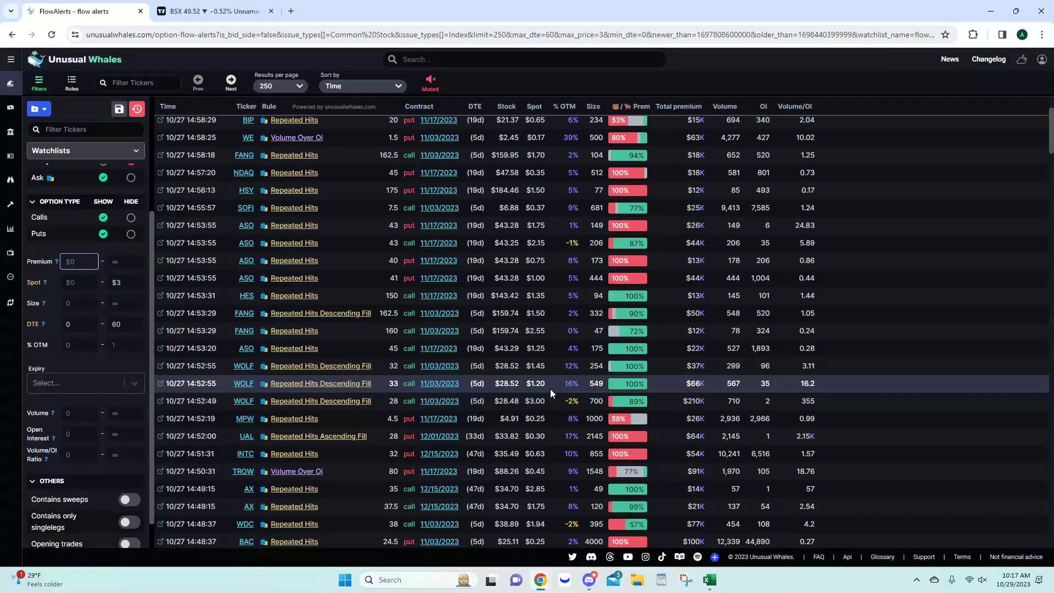
{"action": "scroll", "coordinate": [550, 381], "scroll_direction": "up", "scroll_amount": 2}
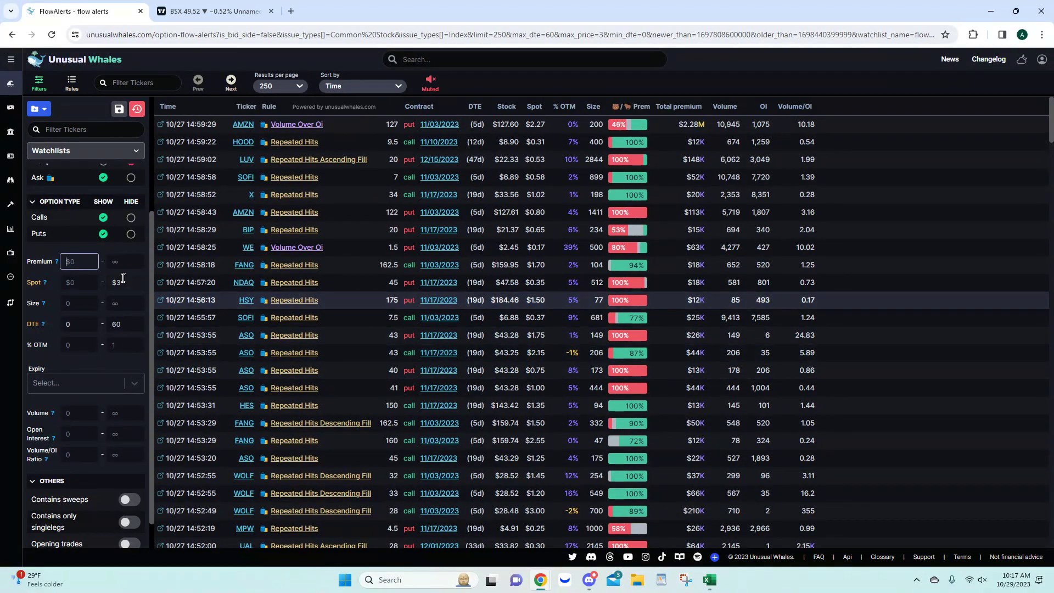
{"action": "type", "text": "75000"}
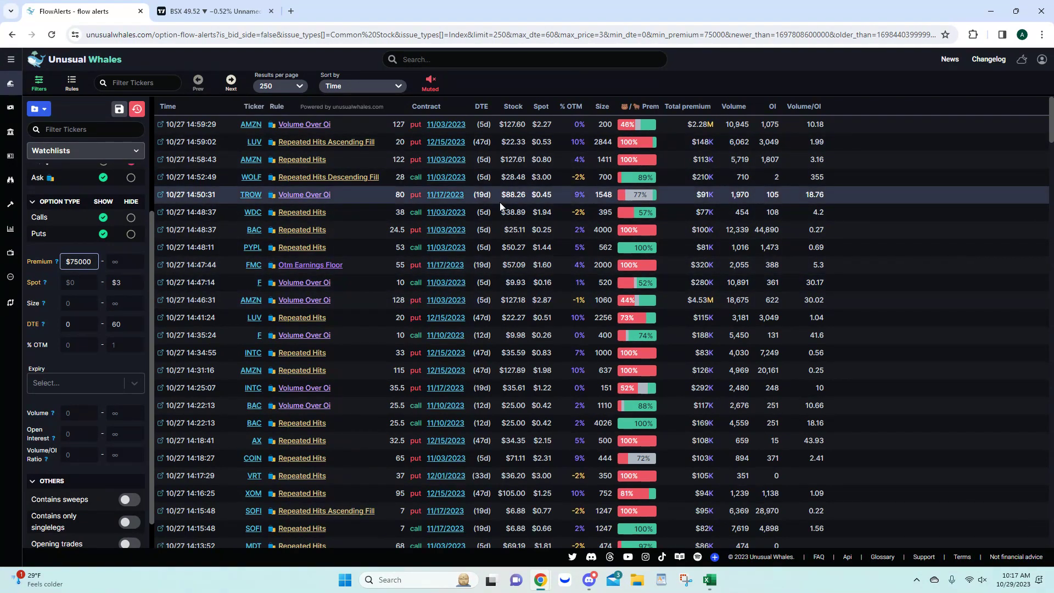
Step: Remove the maximum spot price limit to view pricier contracts, and set it back to $3
{"action": "left_click", "coordinate": [130, 286]}
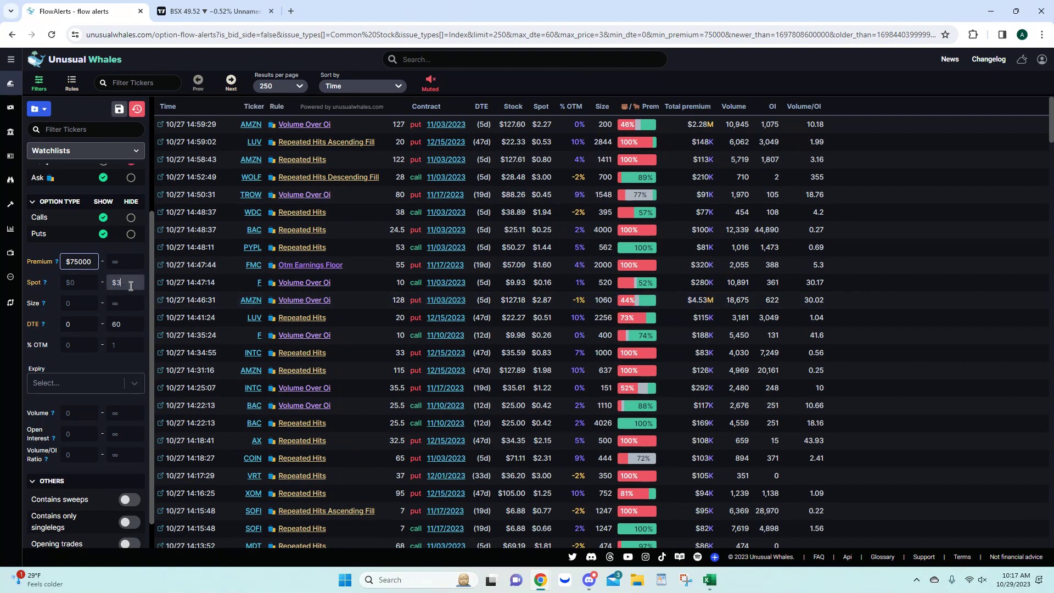
{"action": "left_click_drag", "start_coordinate": [130, 286], "coordinate": [99, 285]}
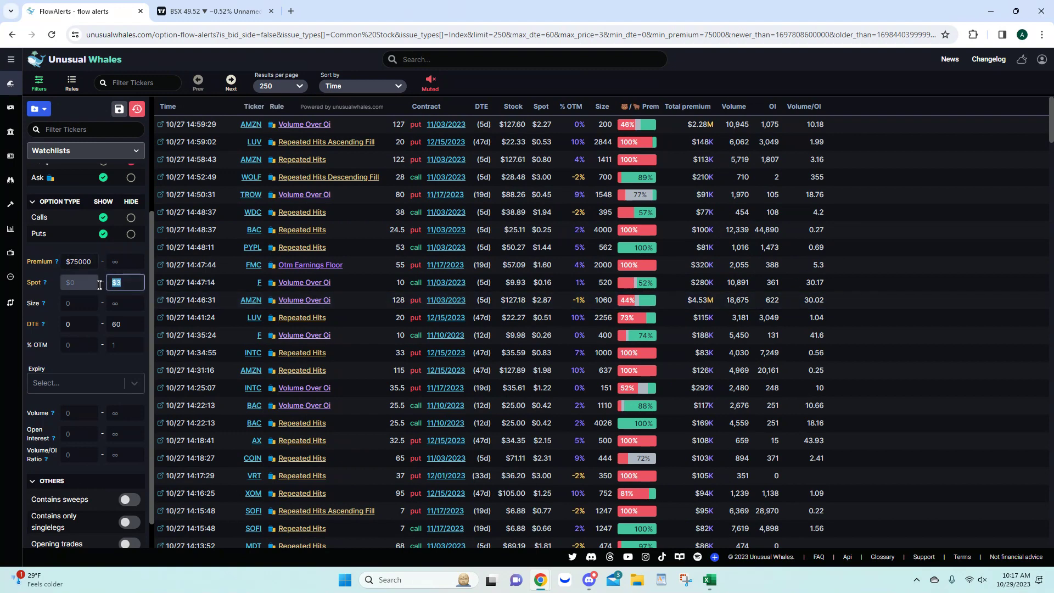
{"action": "key", "text": "BackSpace"}
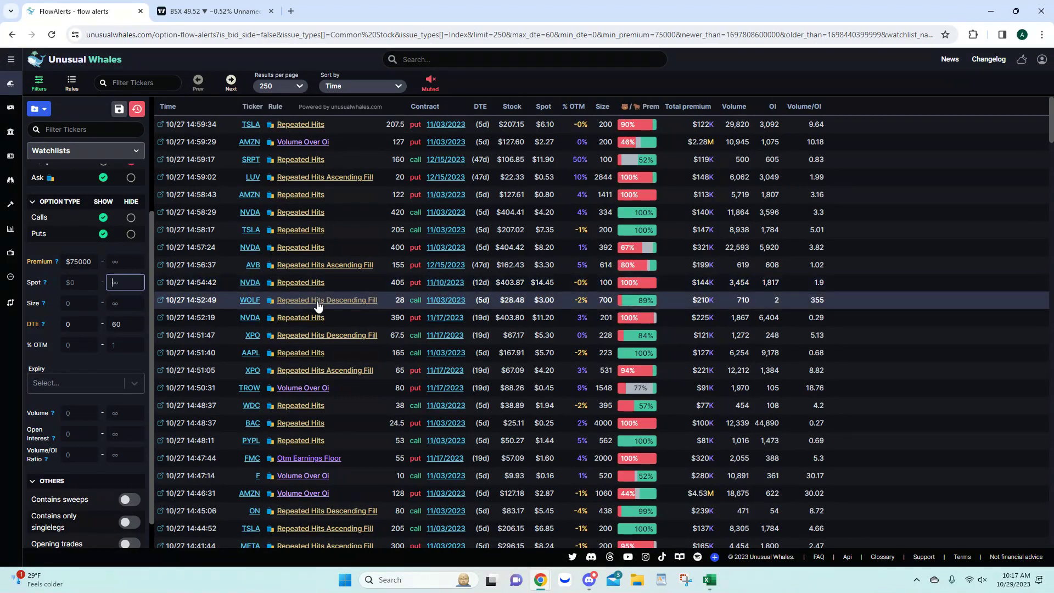
{"action": "type", "text": "3"}
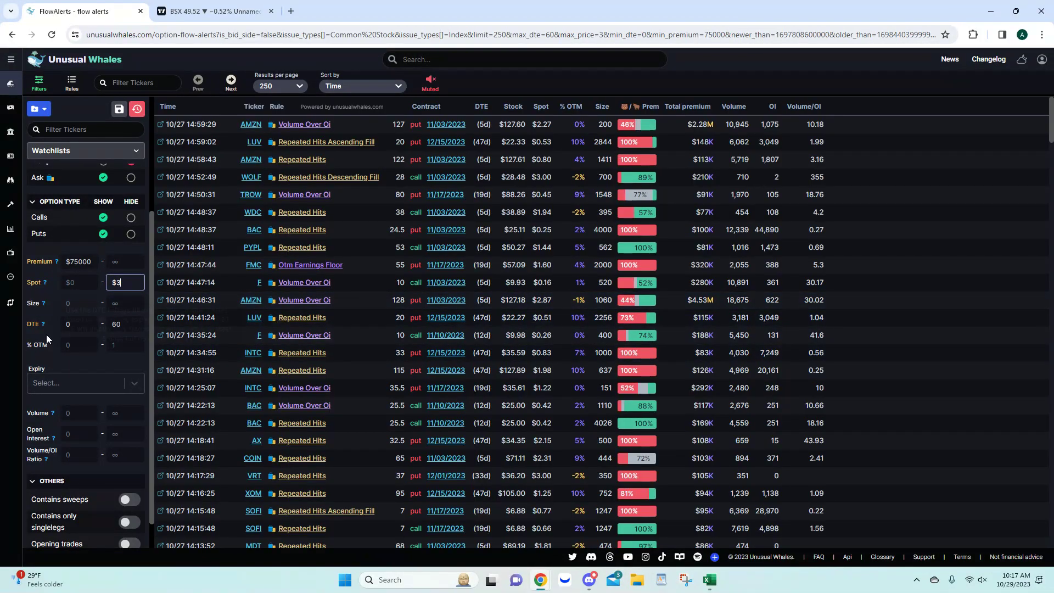
Step: Clear the maximum DTE filter to view longer-dated contracts, and set it back to 60
{"action": "left_click", "coordinate": [122, 327]}
{"action": "key", "text": "BackSpace"}
{"action": "key", "text": "BackSpace"}
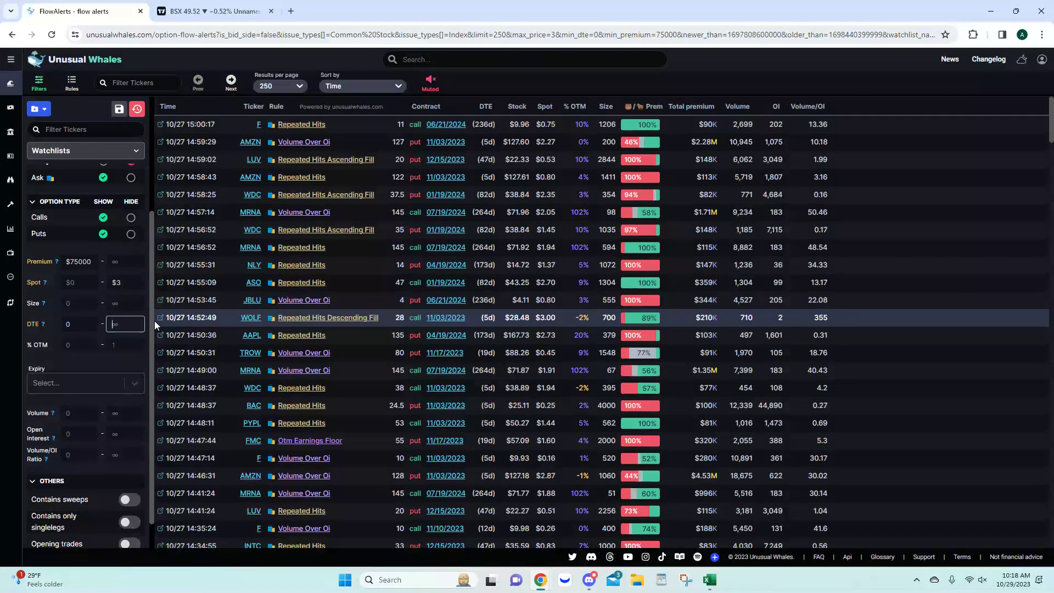
{"action": "type", "text": "60"}
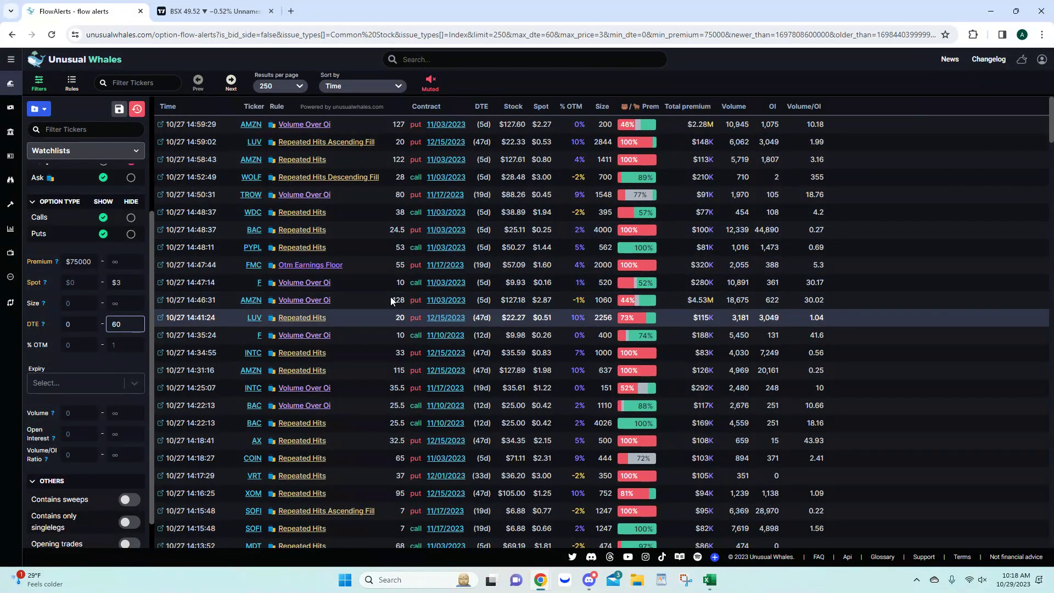
Step: Limit the alerts' time range to 10/27 08:30 - 10/27 15:59
{"action": "scroll", "coordinate": [80, 366], "scroll_direction": "down", "scroll_amount": 1}
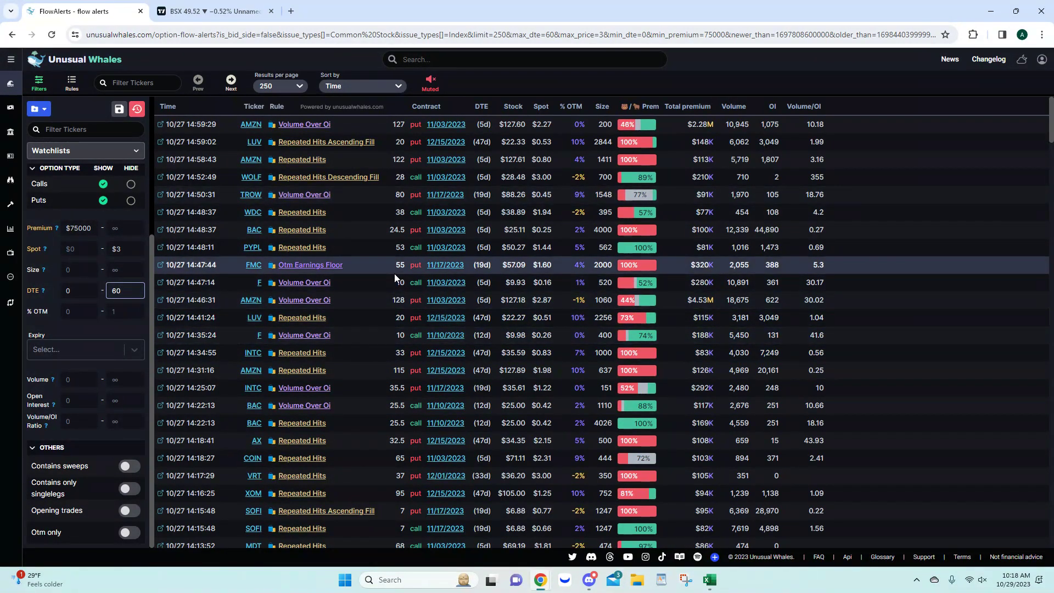
{"action": "scroll", "coordinate": [91, 255], "scroll_direction": "up", "scroll_amount": 4}
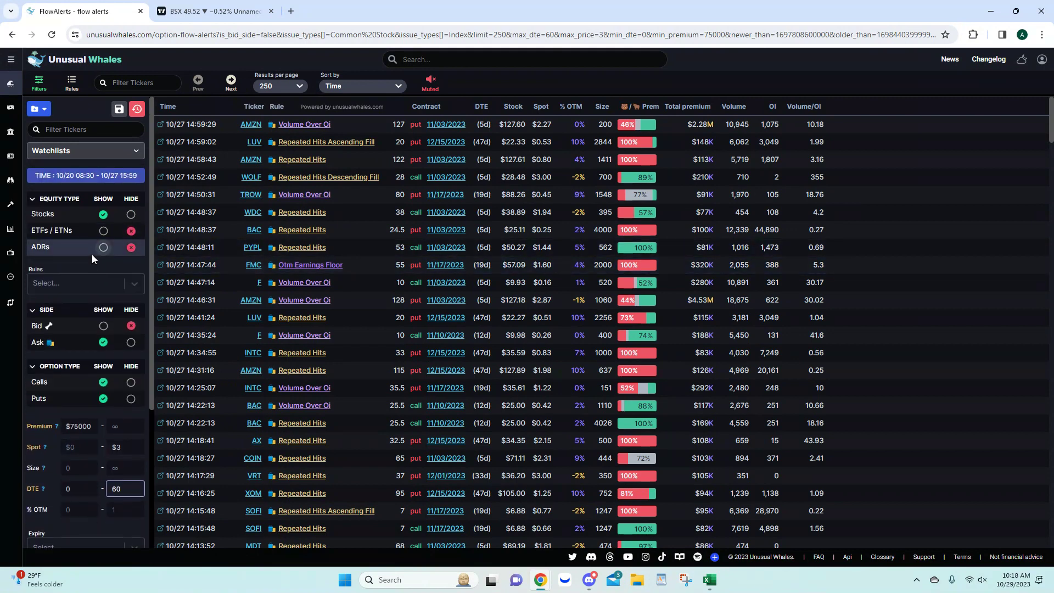
{"action": "left_click", "coordinate": [62, 175]}
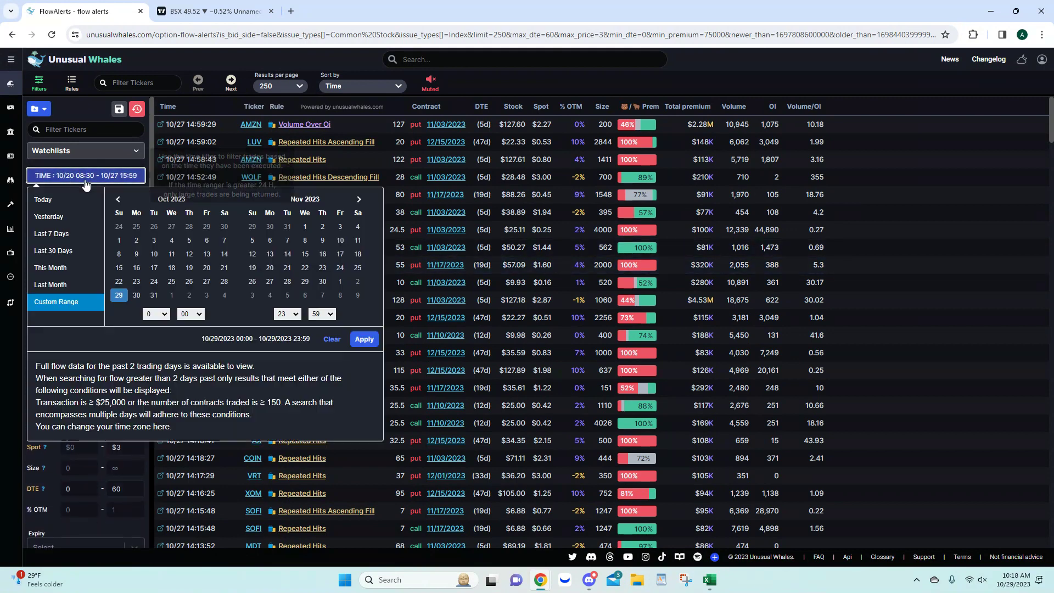
{"action": "left_click", "coordinate": [55, 207]}
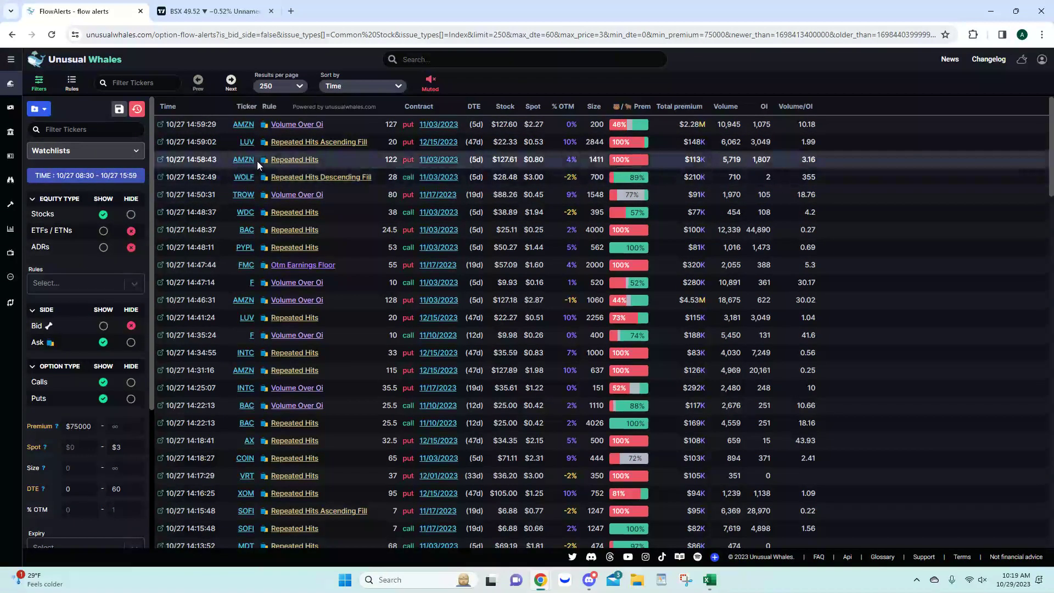
Step: Browse the 10/27 alerts and examine the bearish, mid and bullish premium split of individual contracts
{"action": "scroll", "coordinate": [257, 161], "scroll_direction": "down", "scroll_amount": 5}
{"action": "scroll", "coordinate": [257, 161], "scroll_direction": "down", "scroll_amount": 20}
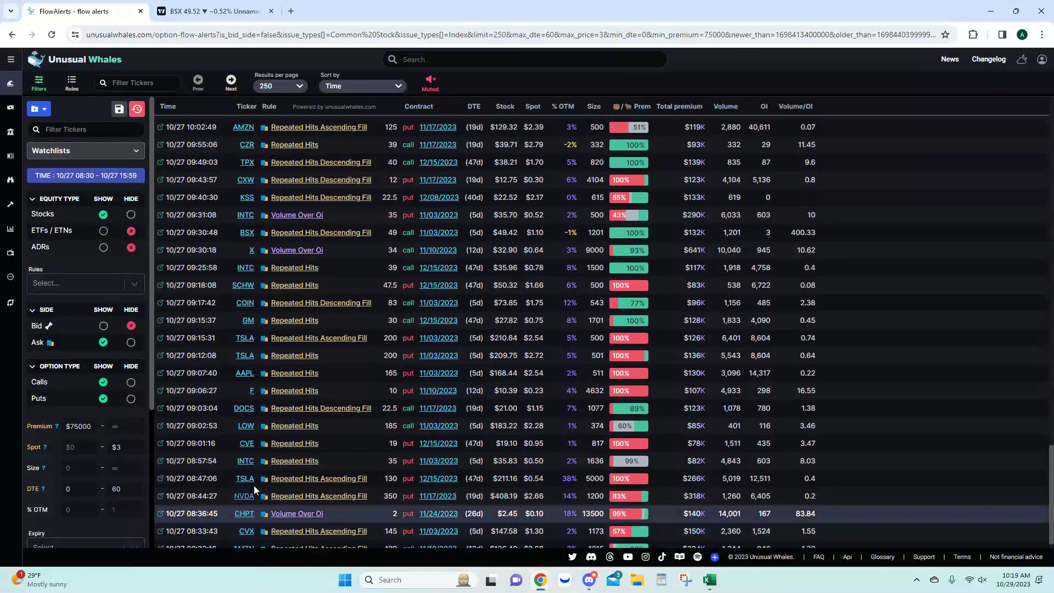
{"action": "scroll", "coordinate": [254, 486], "scroll_direction": "up", "scroll_amount": 20}
{"action": "scroll", "coordinate": [255, 489], "scroll_direction": "up", "scroll_amount": 6}
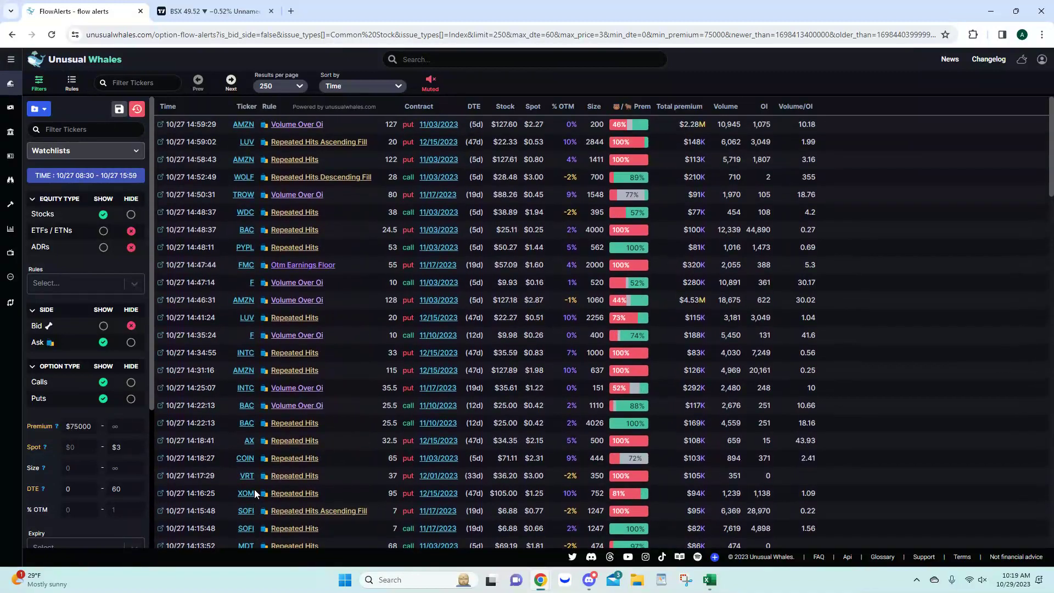
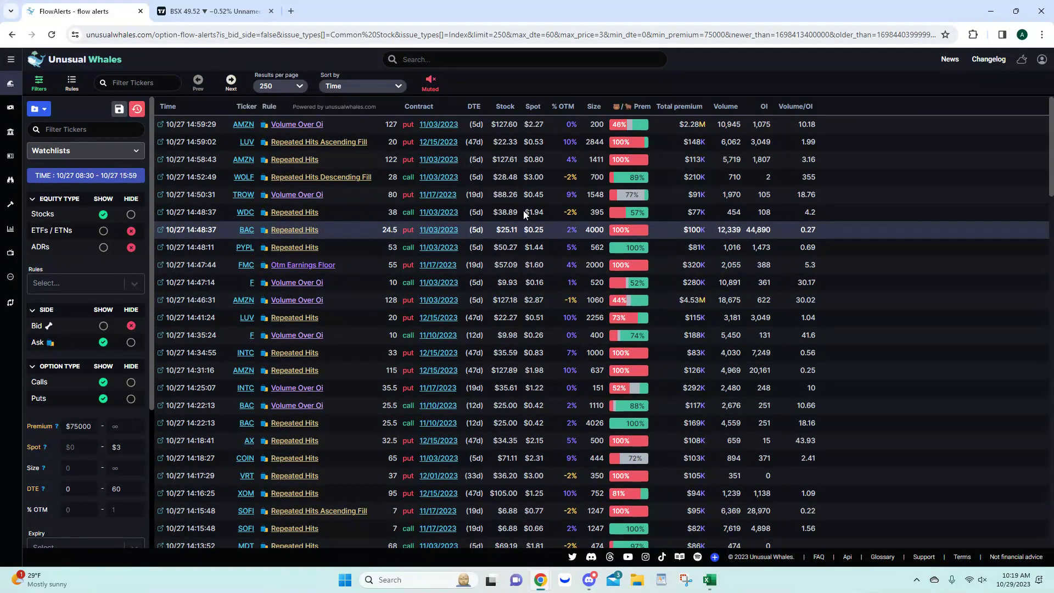
{"action": "mouse_move", "coordinate": [631, 148]}
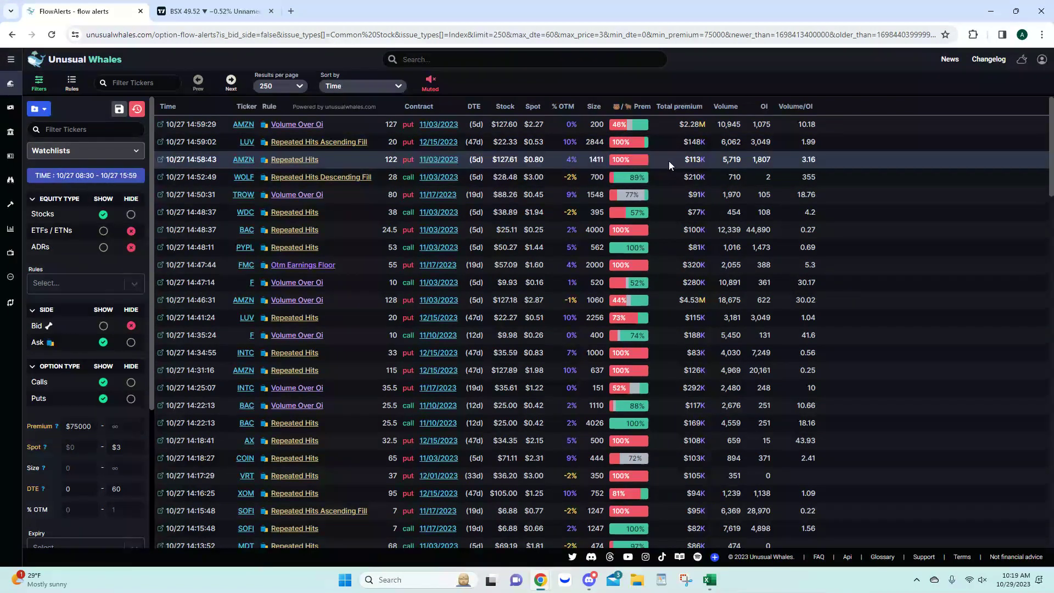
{"action": "mouse_move", "coordinate": [625, 288]}
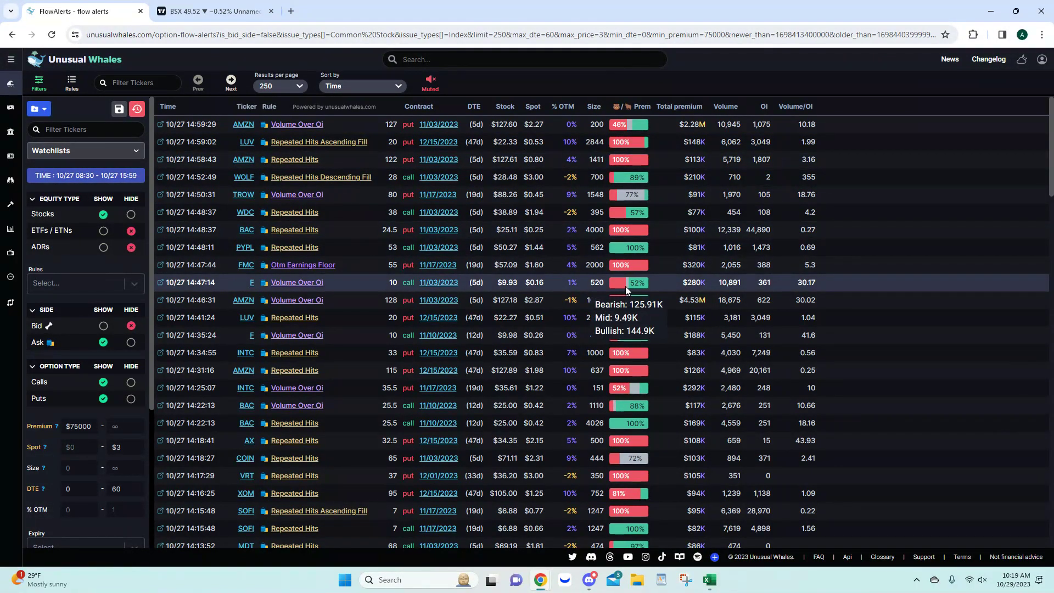
{"action": "mouse_move", "coordinate": [614, 125]}
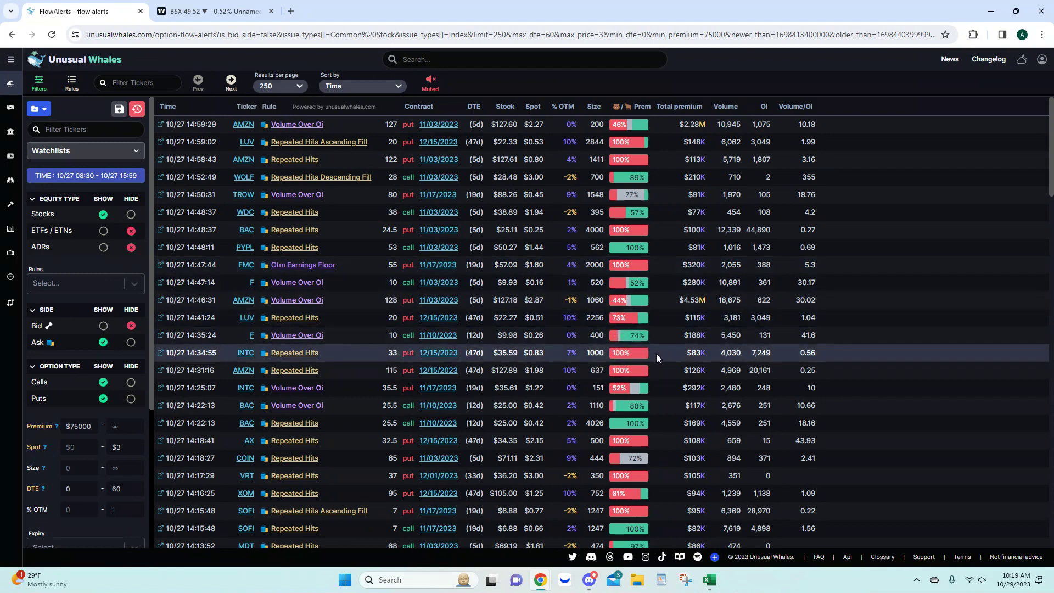
{"action": "scroll", "coordinate": [656, 354], "scroll_direction": "down", "scroll_amount": 2}
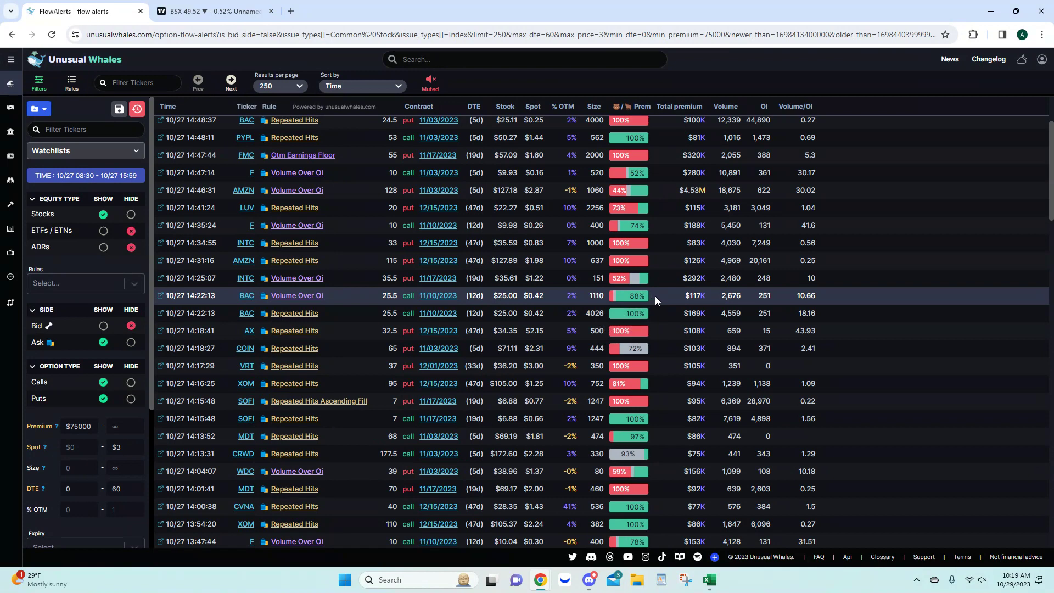
Step: Browse the 10/27 alerts and examine the time and sales behind the XOM 95 put 12/15/2023 repeated hits alert
{"action": "scroll", "coordinate": [655, 295], "scroll_direction": "down", "scroll_amount": 2}
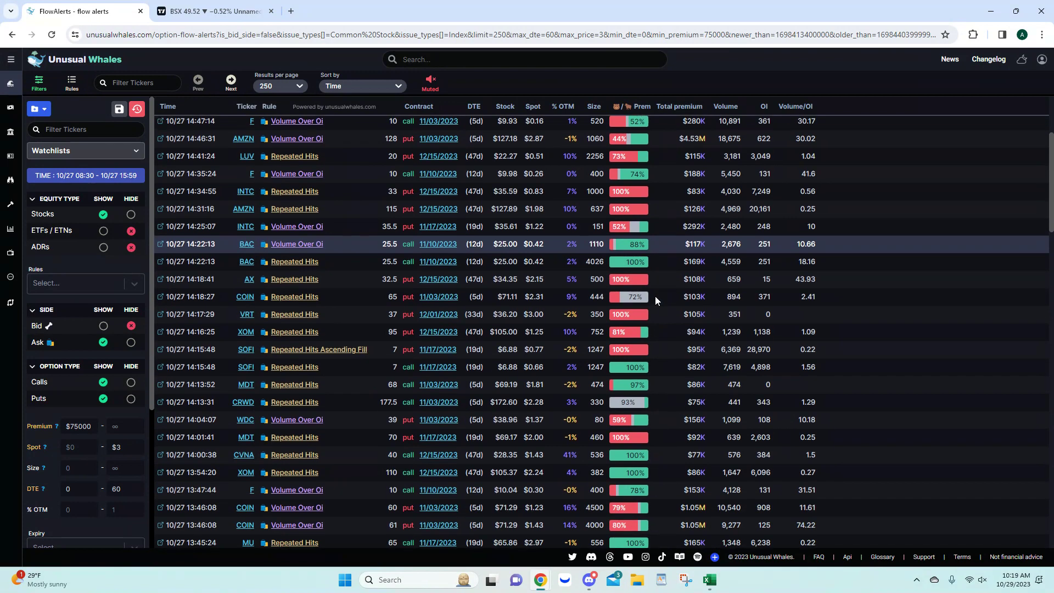
{"action": "scroll", "coordinate": [657, 292], "scroll_direction": "up", "scroll_amount": 3}
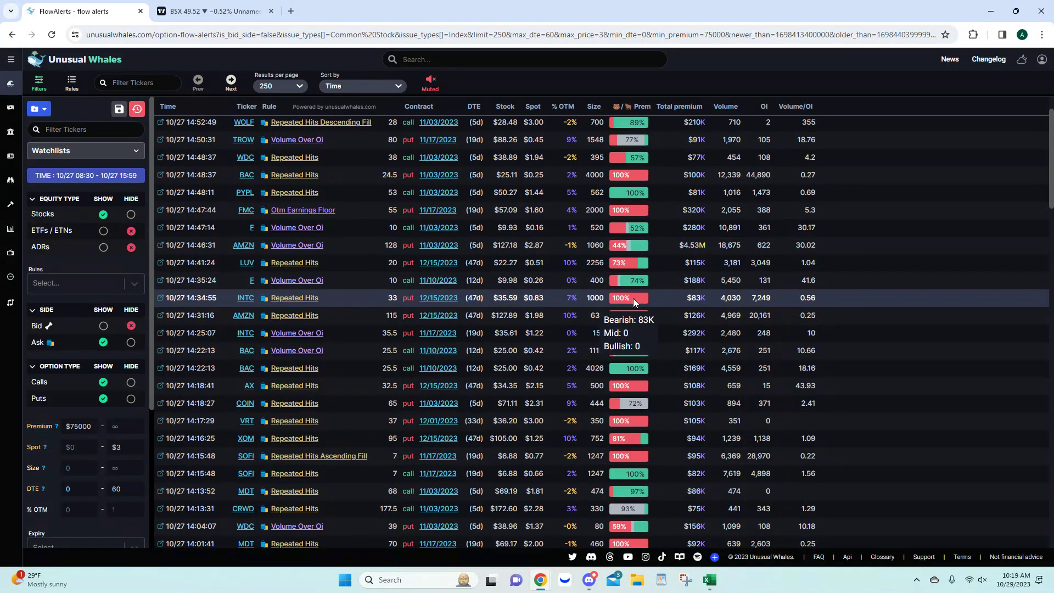
{"action": "scroll", "coordinate": [634, 298], "scroll_direction": "up", "scroll_amount": 1}
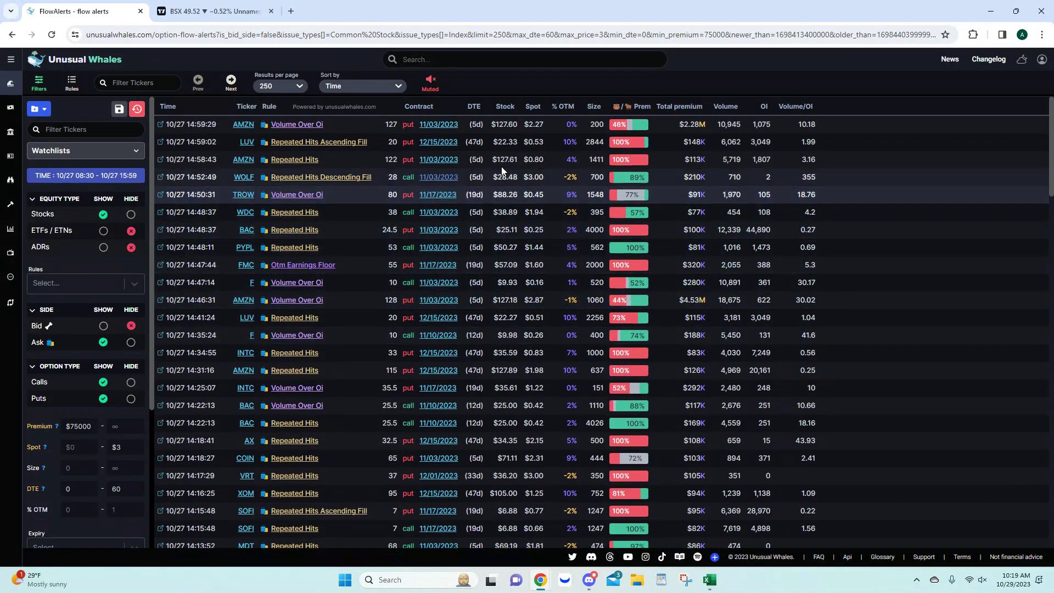
{"action": "scroll", "coordinate": [468, 214], "scroll_direction": "down", "scroll_amount": 2}
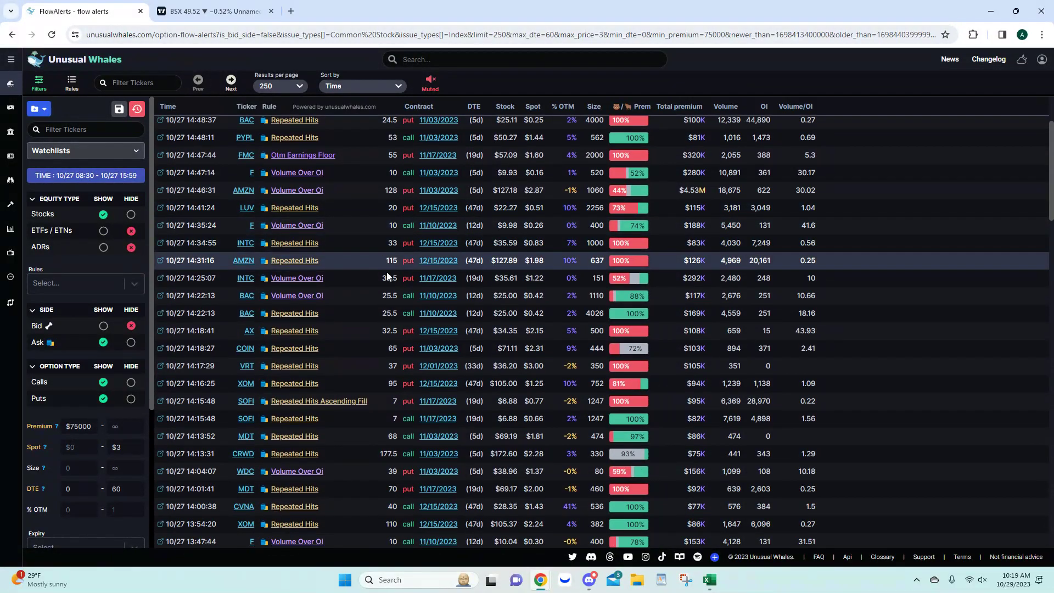
{"action": "scroll", "coordinate": [391, 301], "scroll_direction": "down", "scroll_amount": 2}
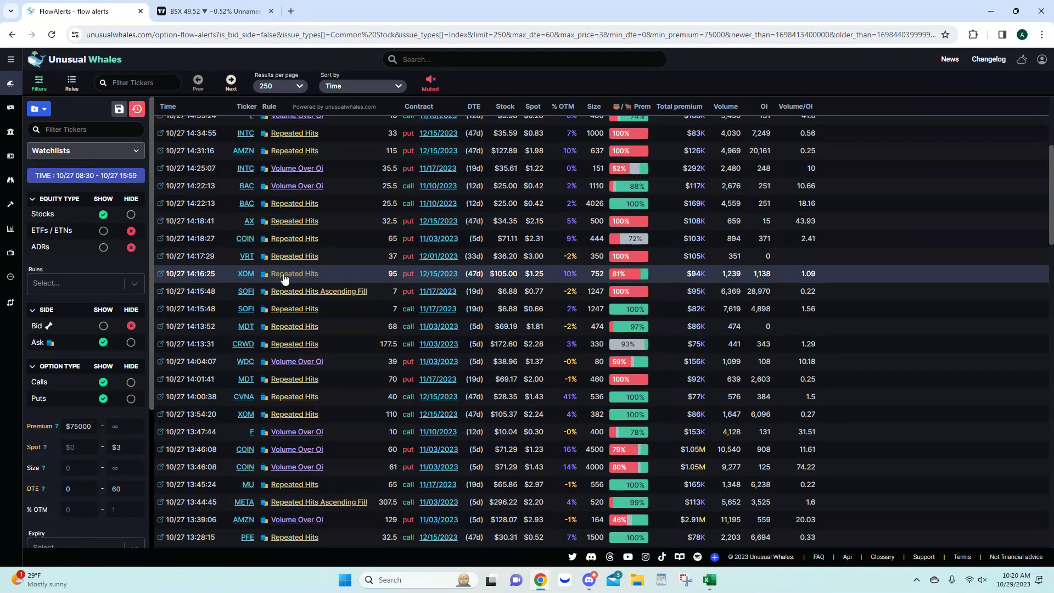
{"action": "left_click", "coordinate": [284, 275]}
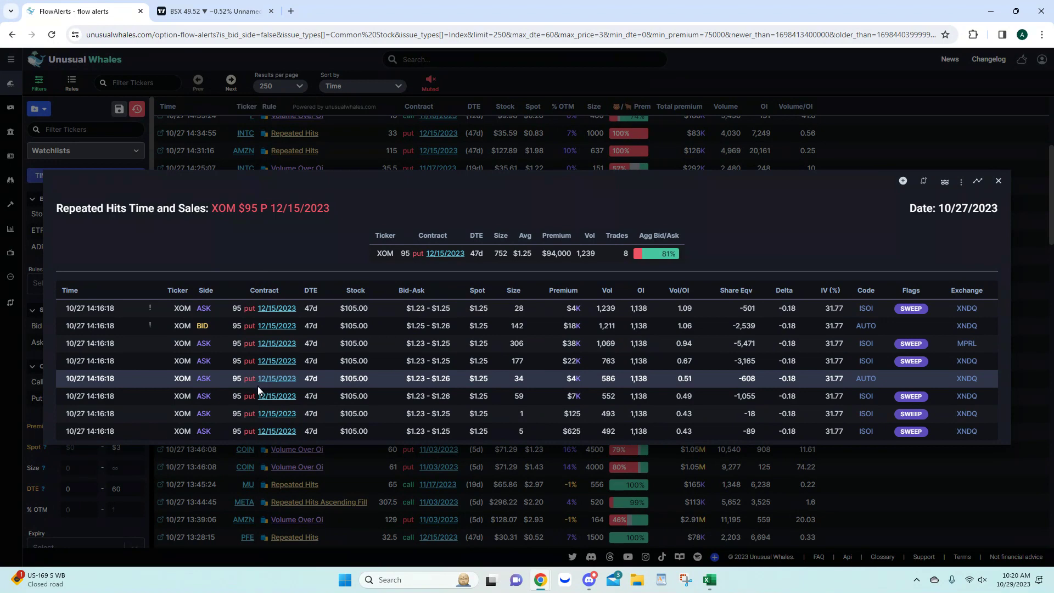
{"action": "left_click", "coordinate": [998, 181]}
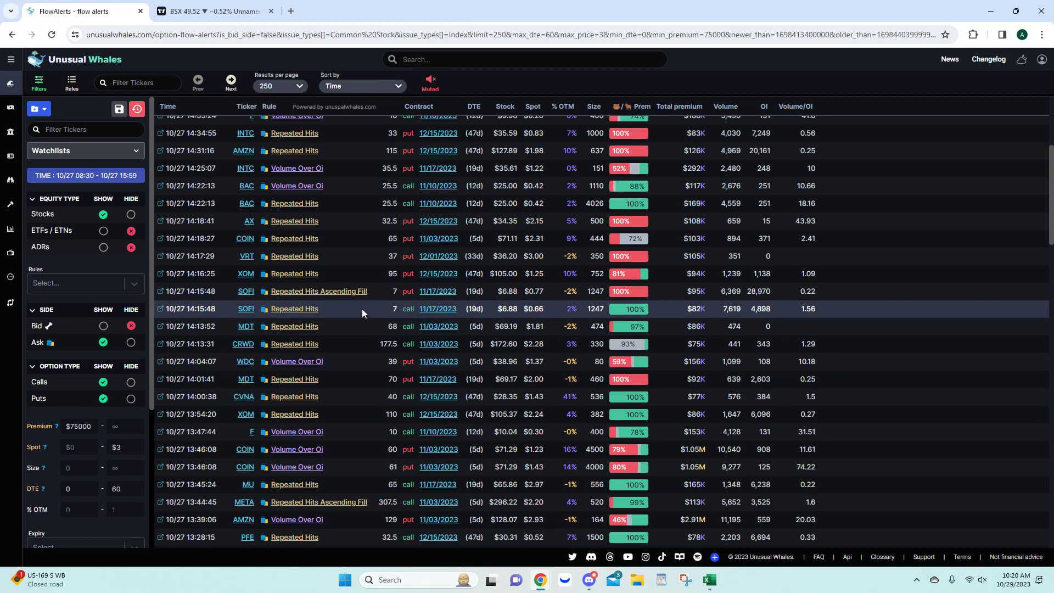
Step: View the chain summary and contract volume chart for the XOM 95 put 12/15/2023, and return to browsing the 10/27 alerts
{"action": "left_click", "coordinate": [431, 275]}
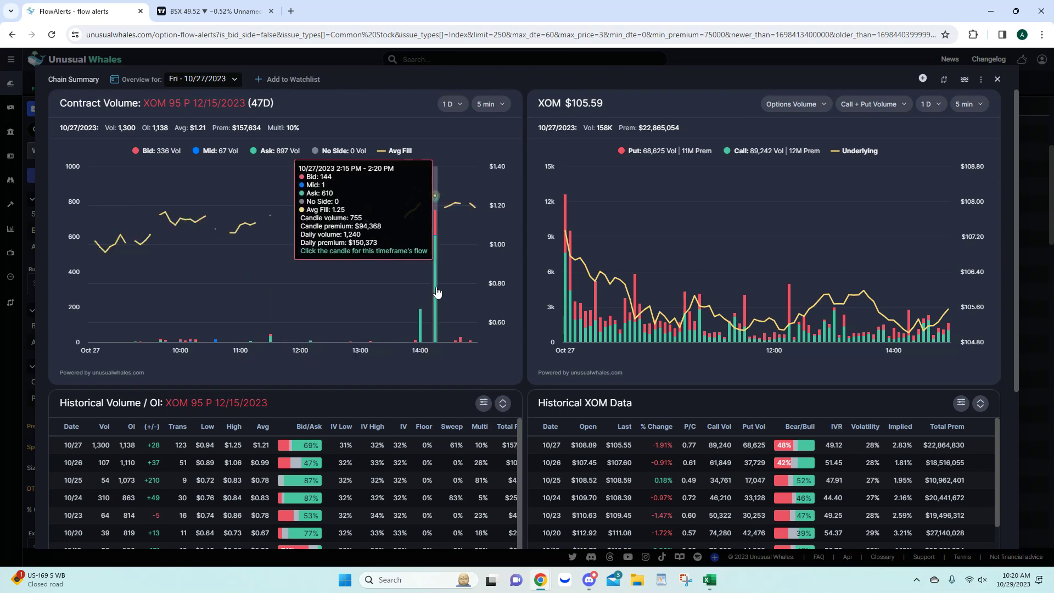
{"action": "left_click", "coordinate": [998, 79]}
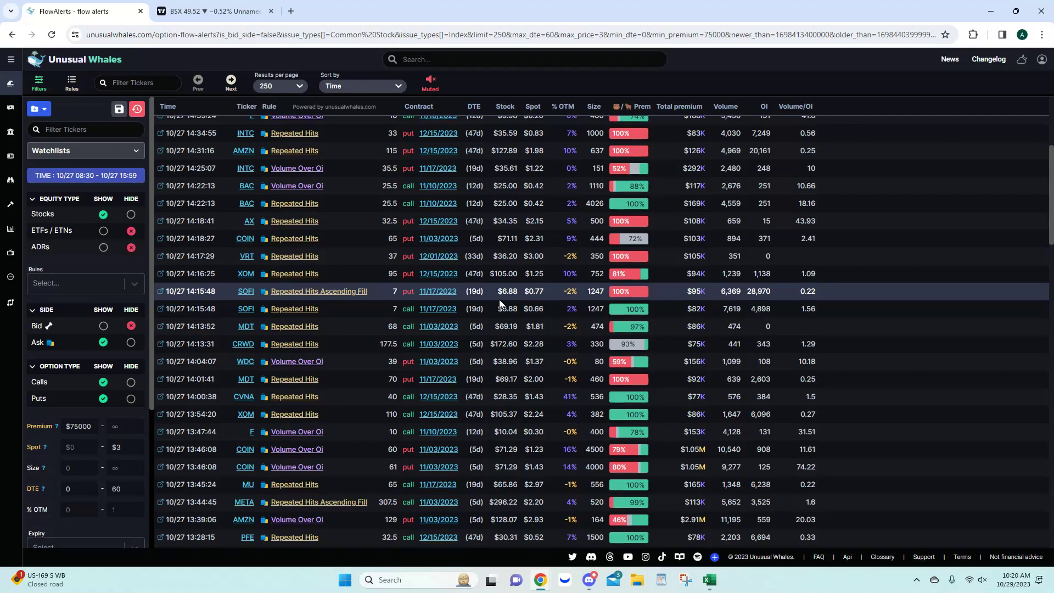
{"action": "scroll", "coordinate": [497, 299], "scroll_direction": "down", "scroll_amount": 1}
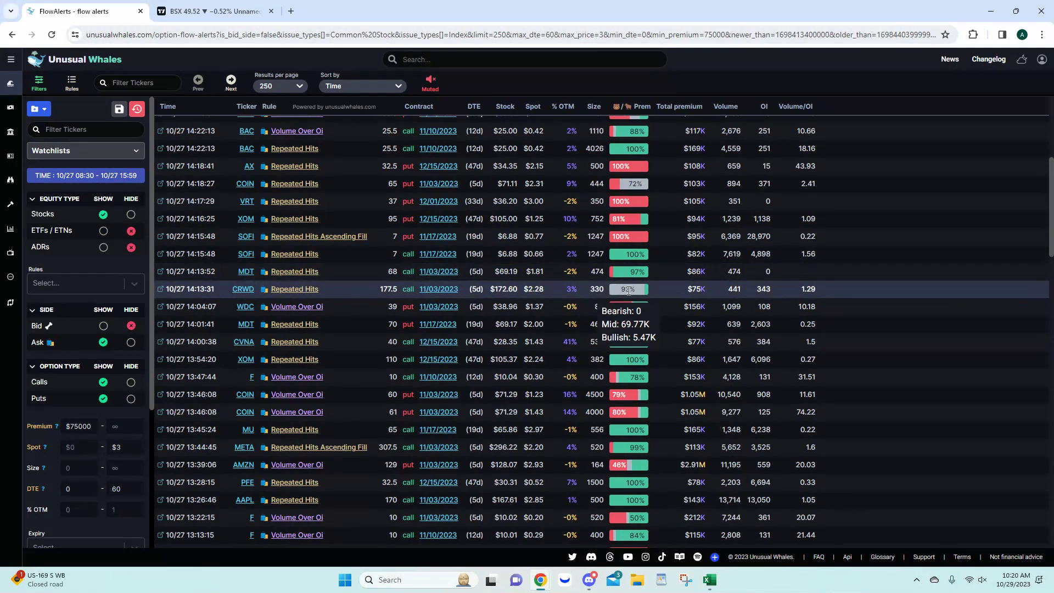
{"action": "scroll", "coordinate": [626, 291], "scroll_direction": "up", "scroll_amount": 4}
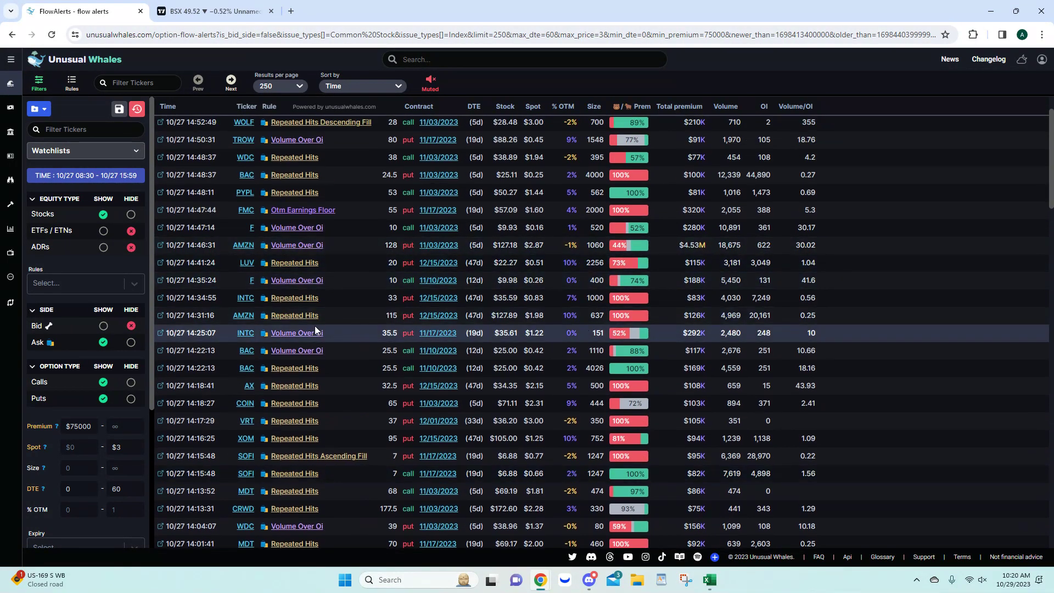
{"action": "scroll", "coordinate": [314, 326], "scroll_direction": "up", "scroll_amount": 1}
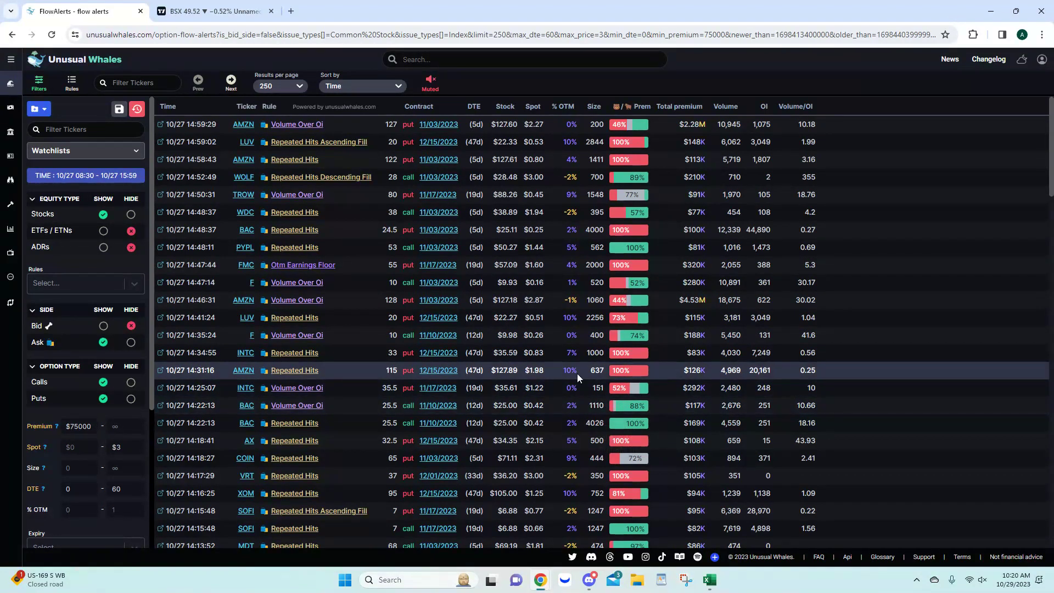
Step: Review the sorted tickers in the Excel workbook, and return to Unusual Whales to examine the alerts' bearish/bullish premium splits
{"action": "left_click", "coordinate": [709, 580]}
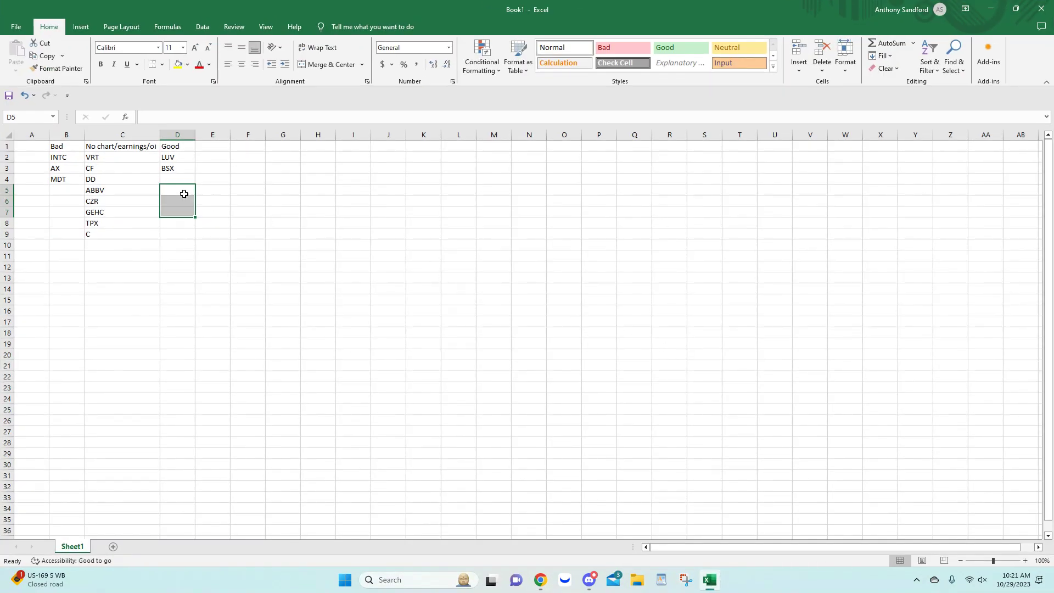
{"action": "left_click", "coordinate": [66, 158]}
{"action": "left_click", "coordinate": [63, 167]}
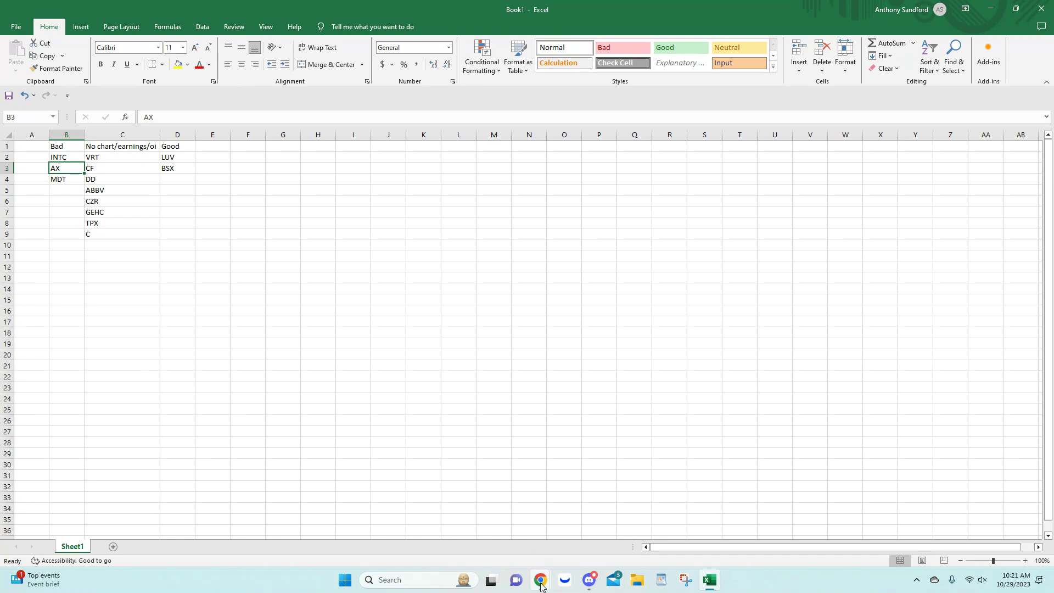
{"action": "mouse_move", "coordinate": [540, 580]}
{"action": "left_click", "coordinate": [436, 524]}
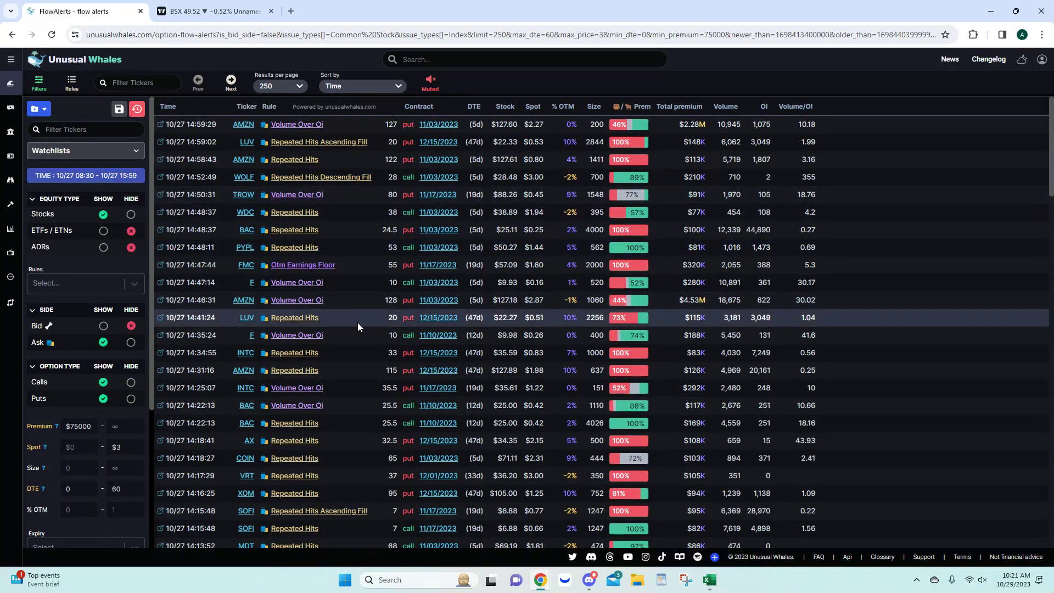
{"action": "scroll", "coordinate": [357, 322], "scroll_direction": "down", "scroll_amount": 2}
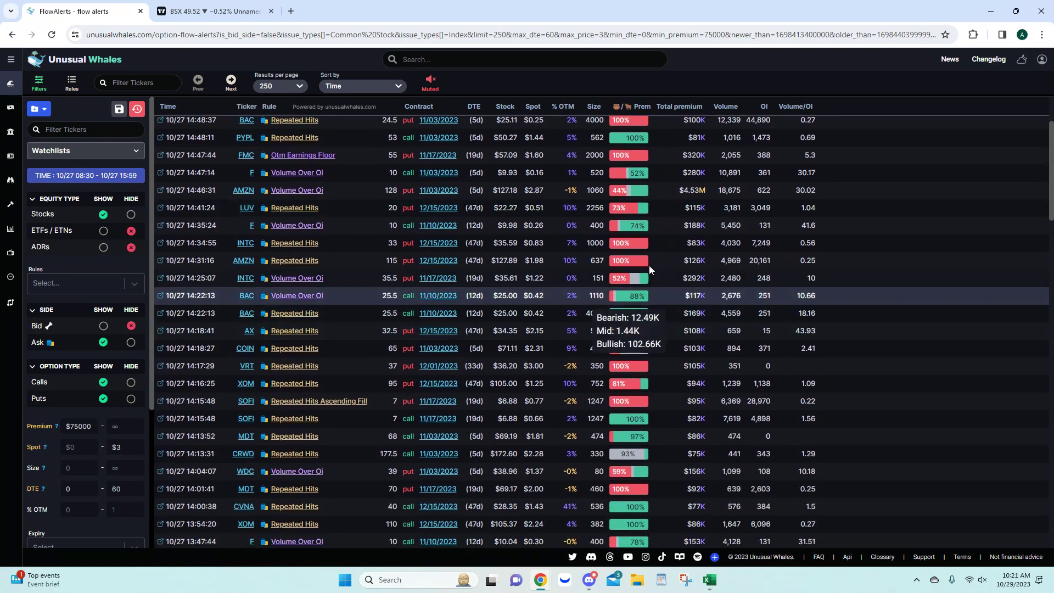
{"action": "mouse_move", "coordinate": [632, 349]}
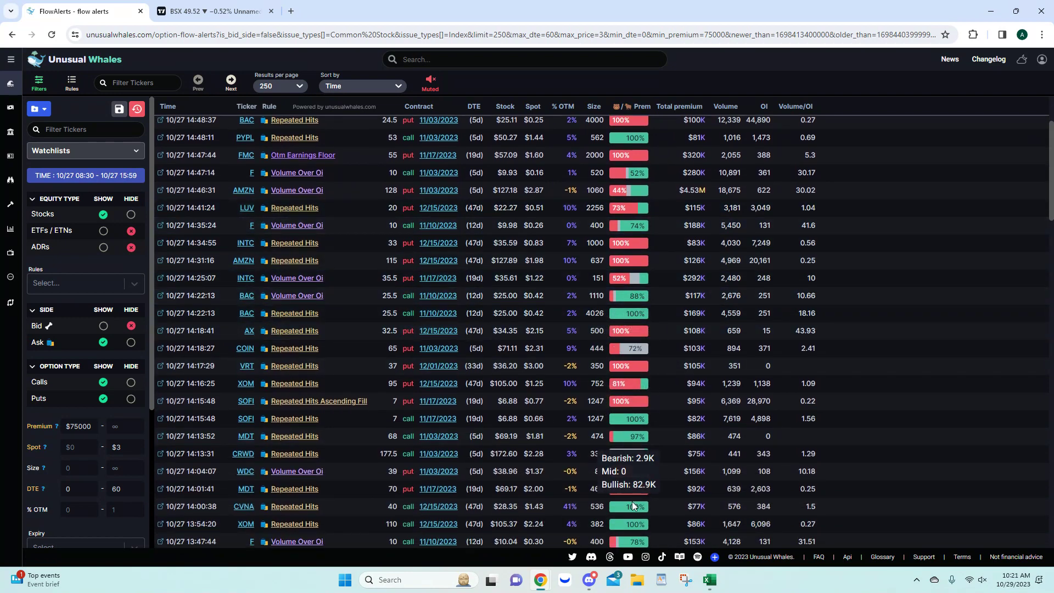
{"action": "scroll", "coordinate": [633, 440], "scroll_direction": "up", "scroll_amount": 2}
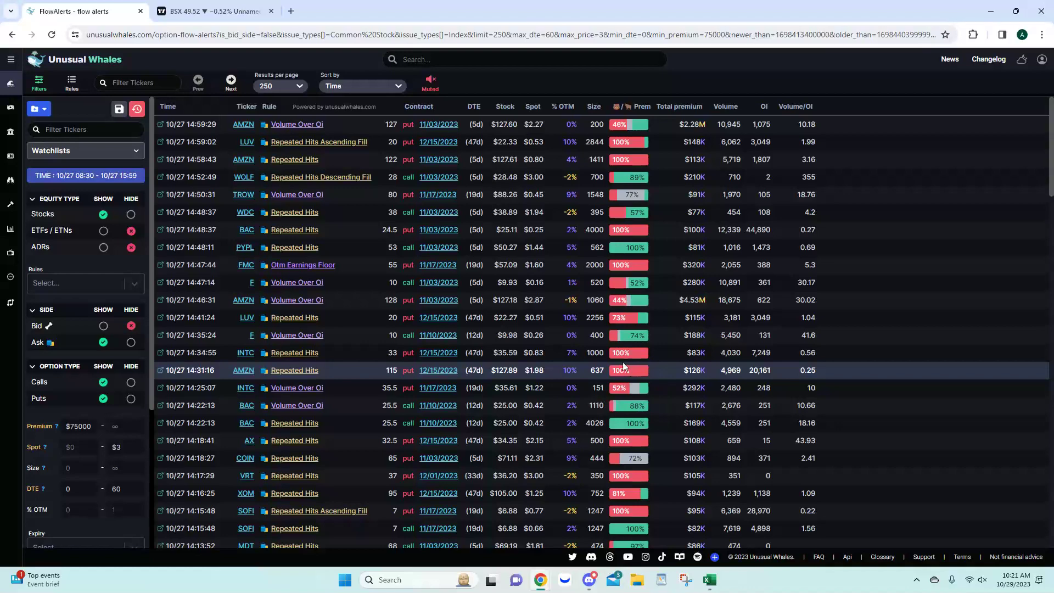
Step: Extend the alerts' time range to 10/20 08:30 - 10/27 15:59 and filter them for ticker INTC
{"action": "left_click", "coordinate": [96, 130]}
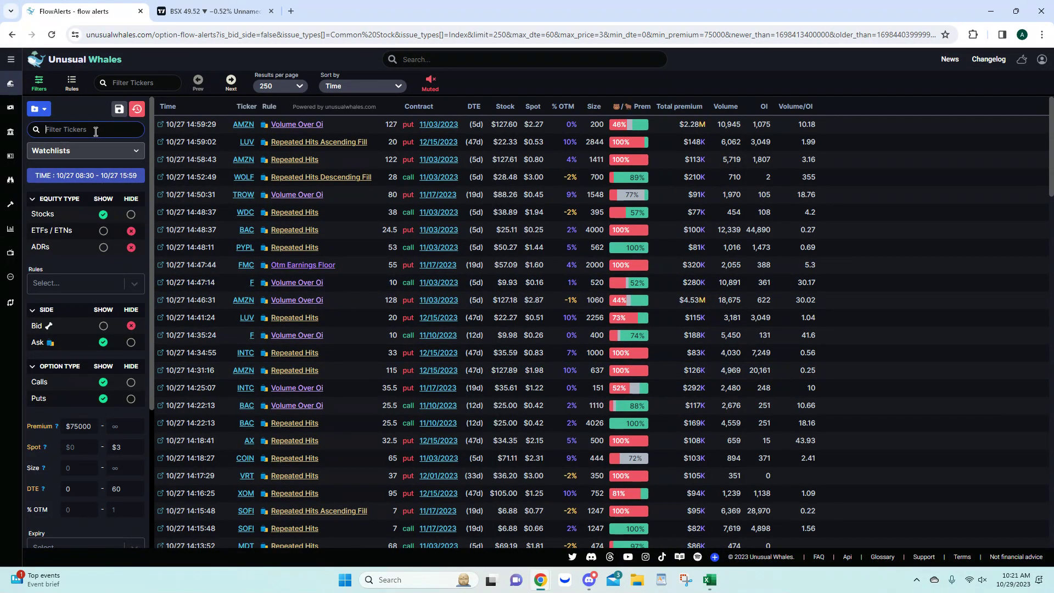
{"action": "left_click", "coordinate": [105, 177]}
{"action": "left_click", "coordinate": [64, 230]}
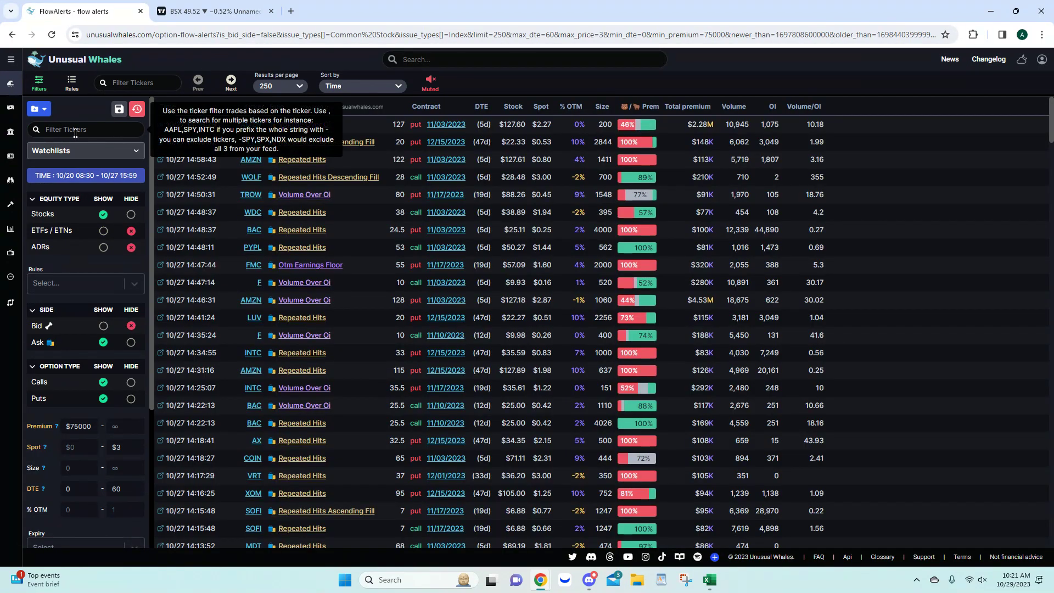
{"action": "left_click", "coordinate": [75, 131]}
{"action": "type", "text": "INTC"}
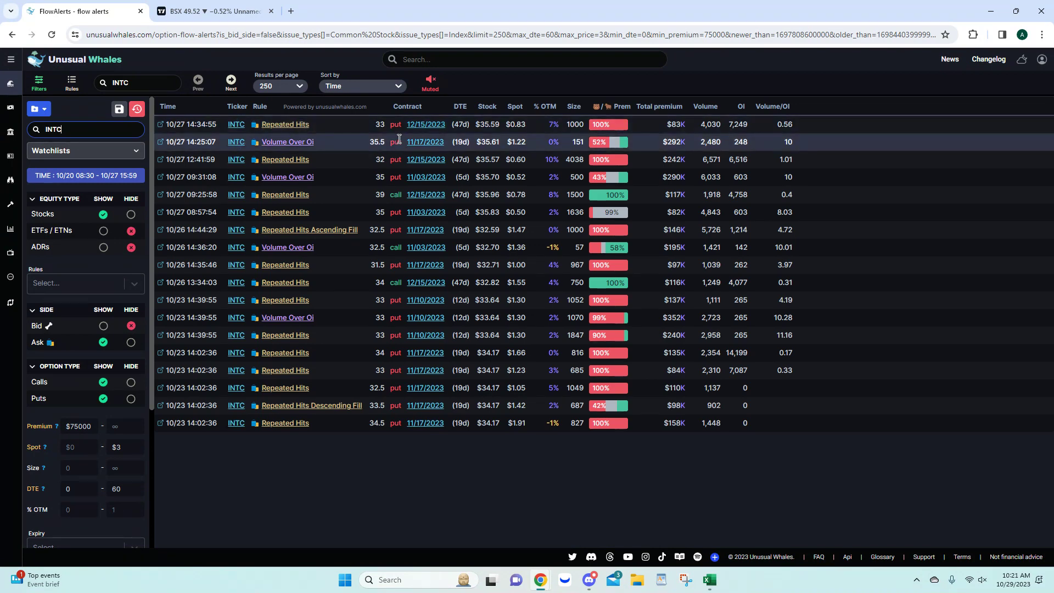
Step: Switch to TradingView and add Intel Corporation (INTC, NASDAQ) to the watchlist
{"action": "key", "text": "ctrl+Tab"}
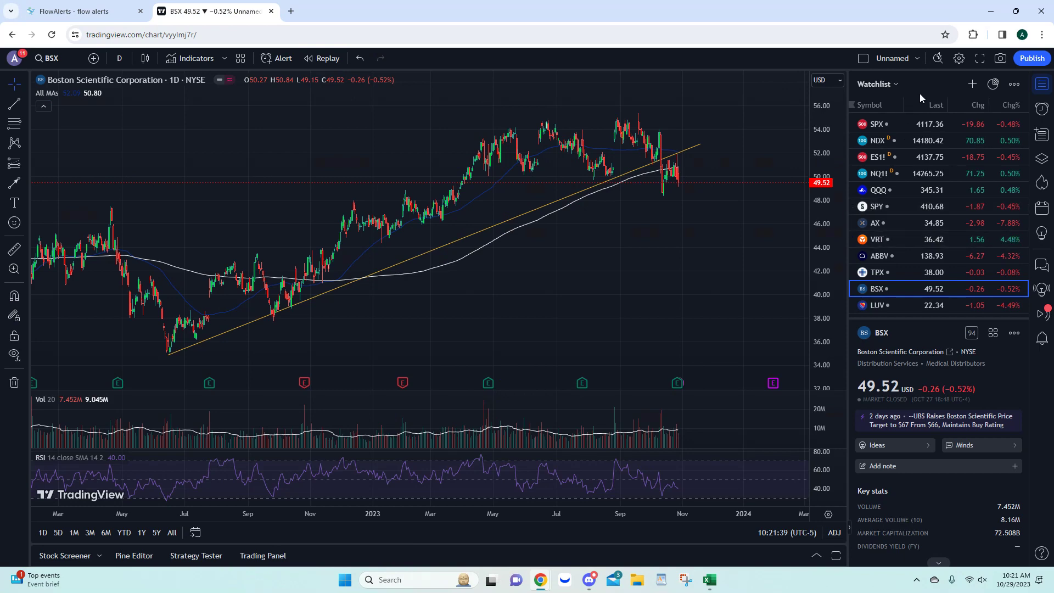
{"action": "left_click", "coordinate": [972, 85]}
{"action": "type", "text": "IN"}
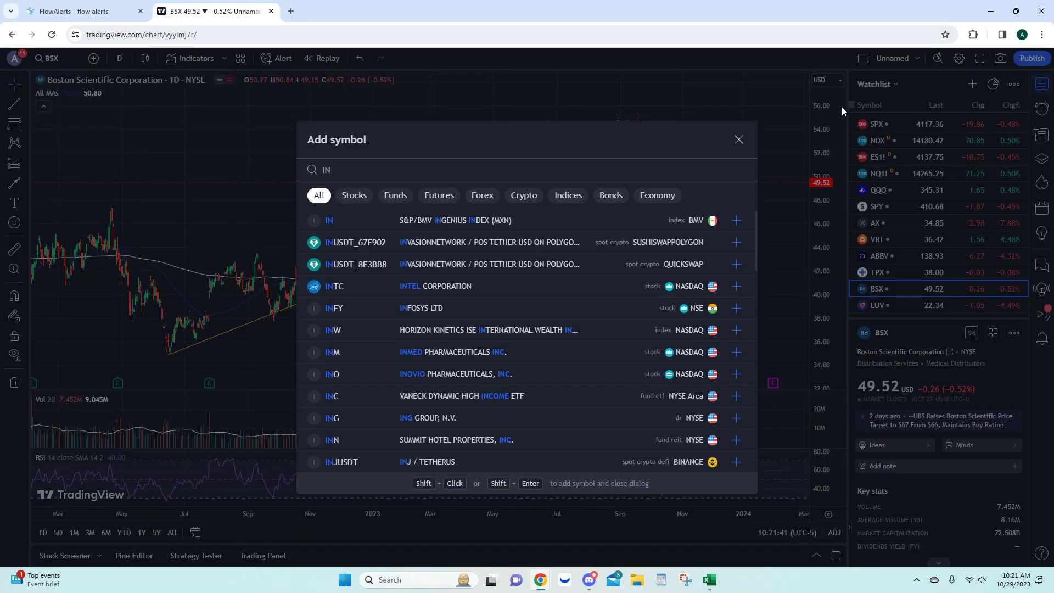
{"action": "type", "text": "TC"}
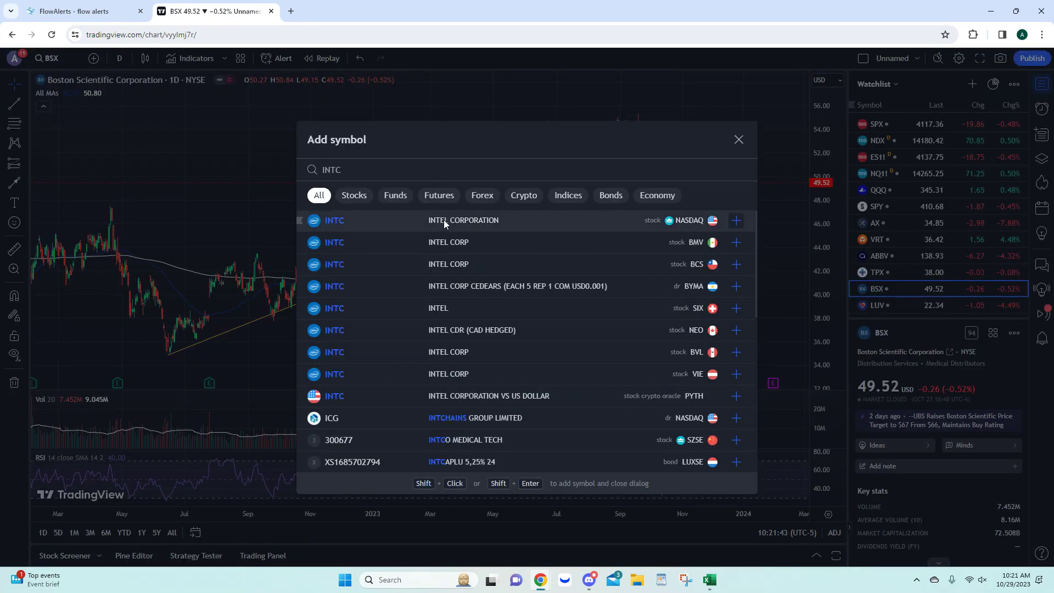
{"action": "left_click", "coordinate": [466, 222]}
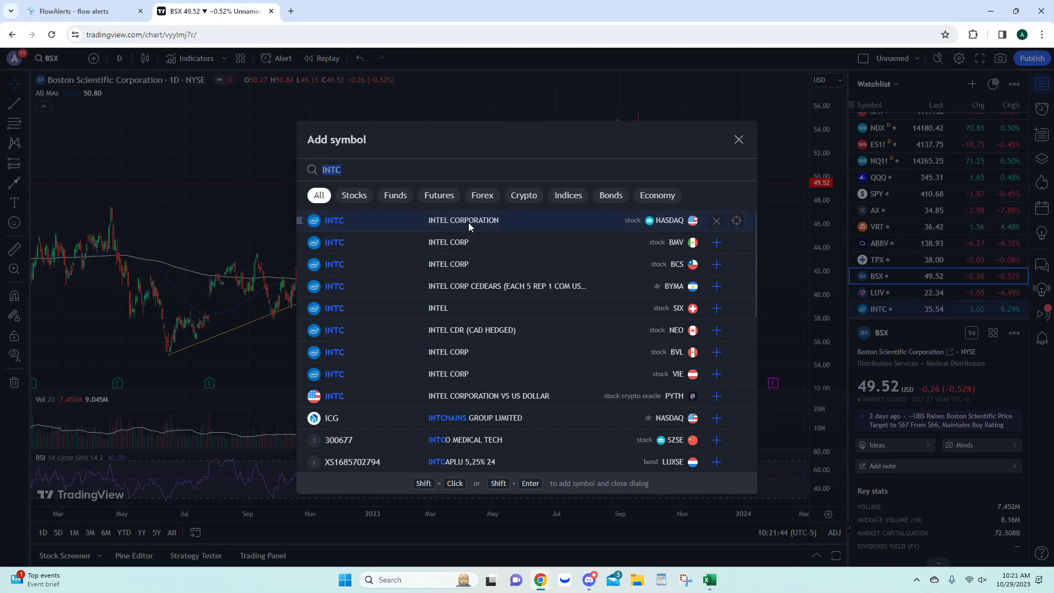
{"action": "left_click", "coordinate": [734, 140]}
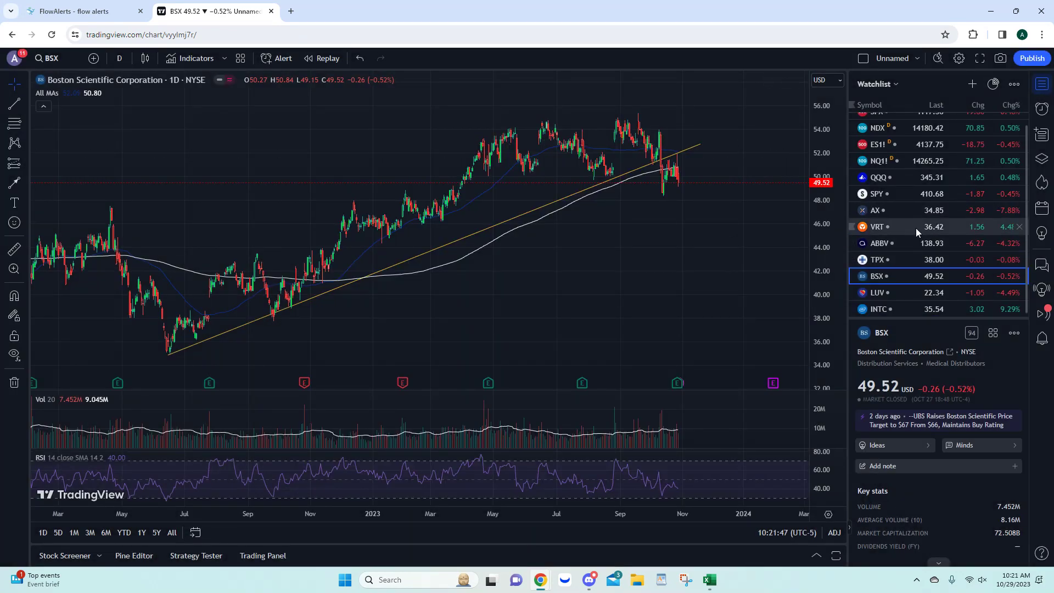
Step: Examine INTC's daily chart with its trend channel, and compare it with the INTC flow alerts in Unusual Whales
{"action": "left_click", "coordinate": [910, 313]}
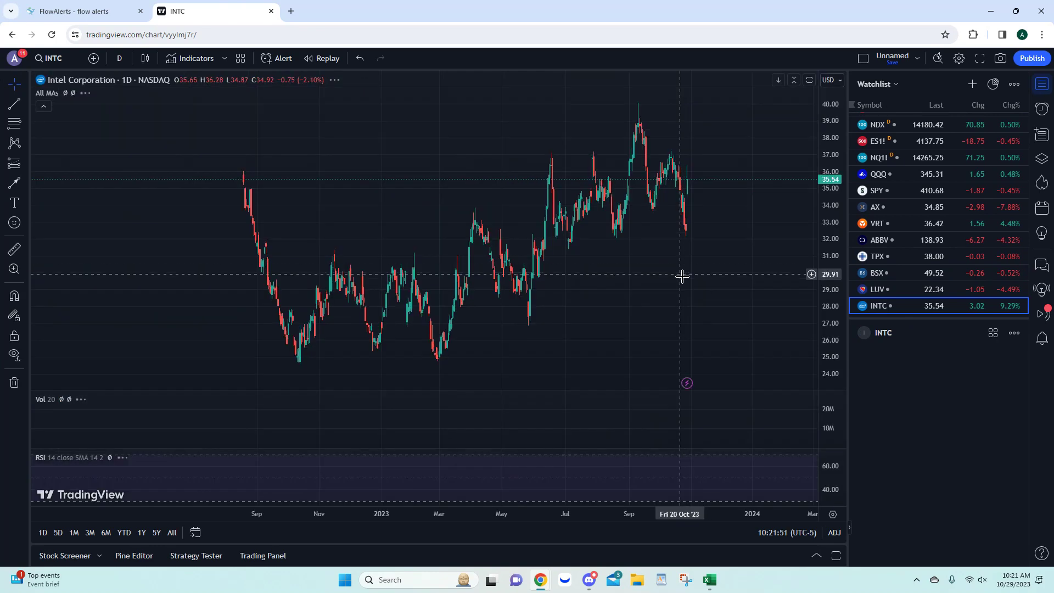
{"action": "left_click_drag", "start_coordinate": [662, 285], "coordinate": [645, 229]}
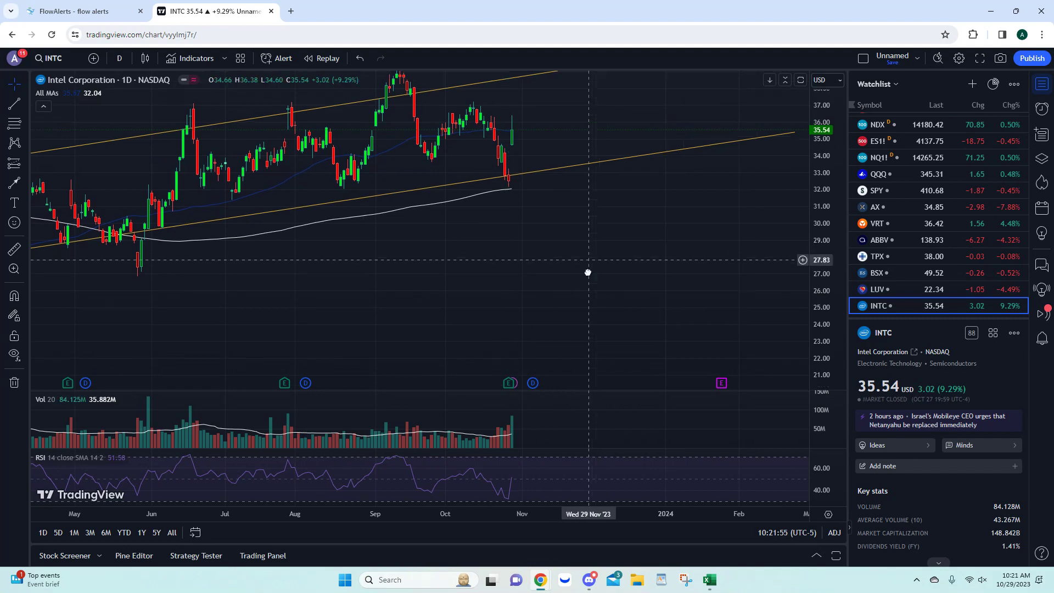
{"action": "left_click_drag", "start_coordinate": [585, 271], "coordinate": [586, 324]}
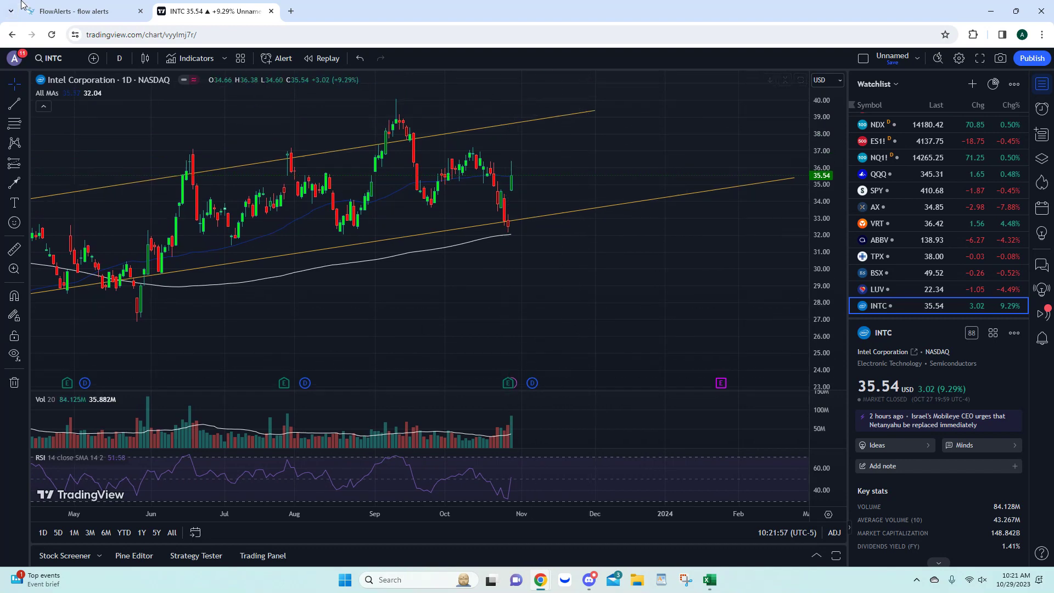
{"action": "left_click", "coordinate": [77, 11]}
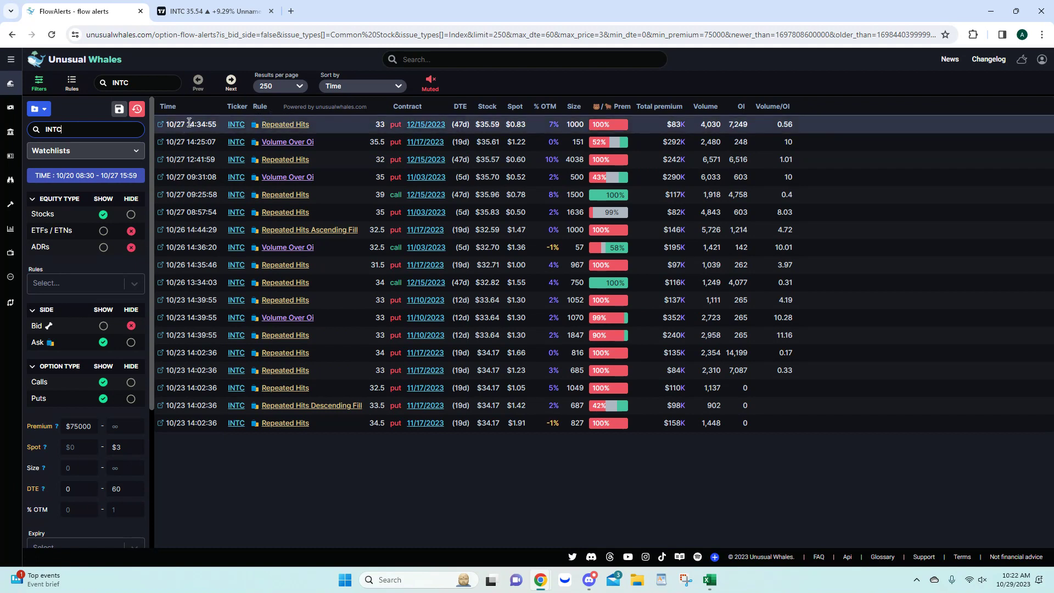
{"action": "mouse_move", "coordinate": [610, 127]}
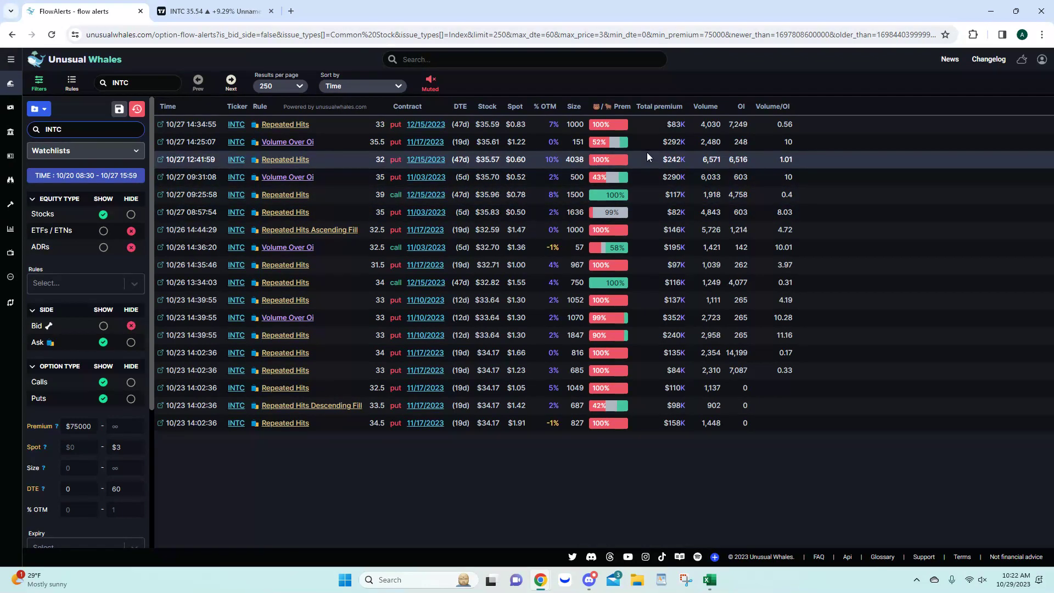
Step: Check the Bad column in the Excel workbook for the ticker after INTC, and filter the Unusual Whales flow alerts for AX
{"action": "left_click", "coordinate": [709, 580]}
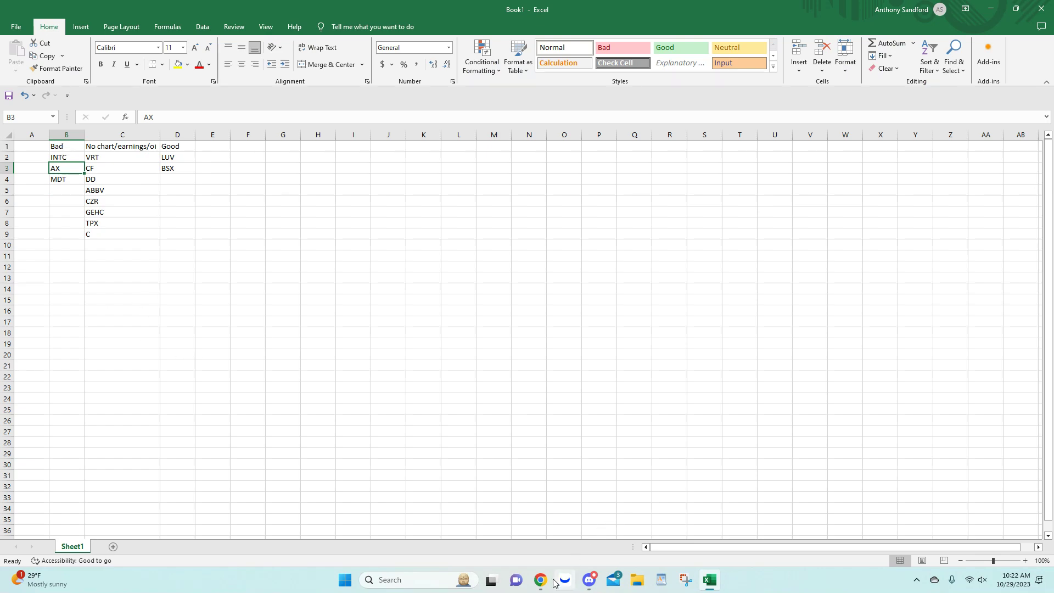
{"action": "mouse_move", "coordinate": [542, 585]}
{"action": "left_click", "coordinate": [452, 534]}
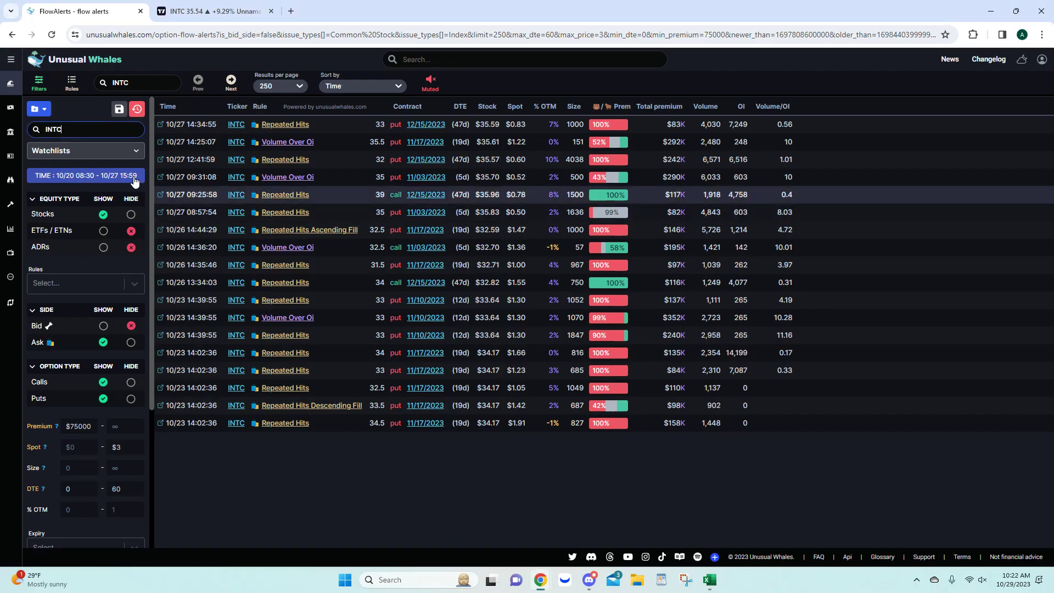
{"action": "type", "text": "AX"}
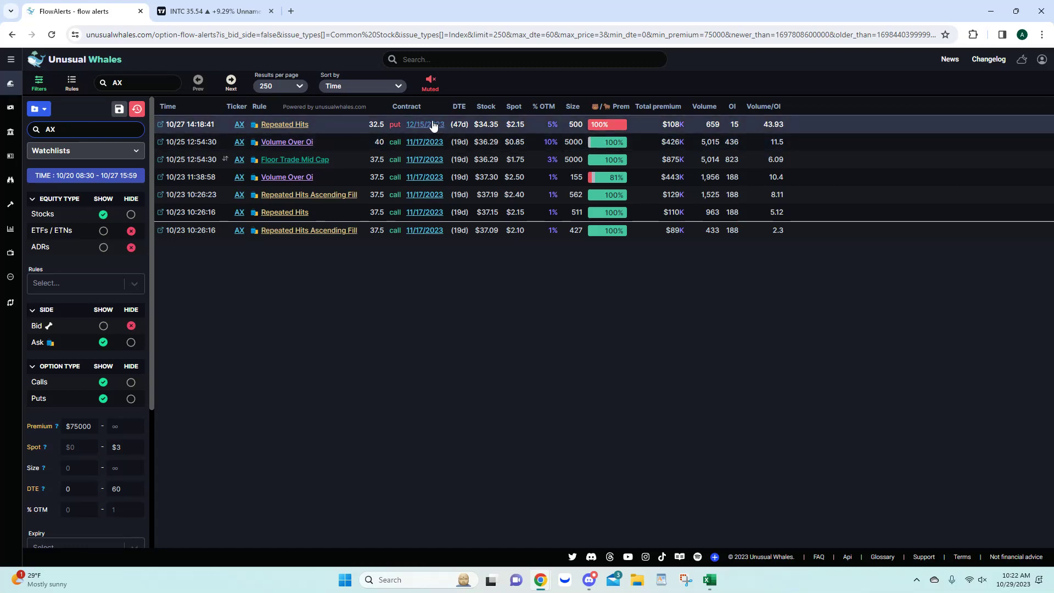
Step: Switch to TradingView and examine AX's daily chart against its support line
{"action": "left_click", "coordinate": [208, 11]}
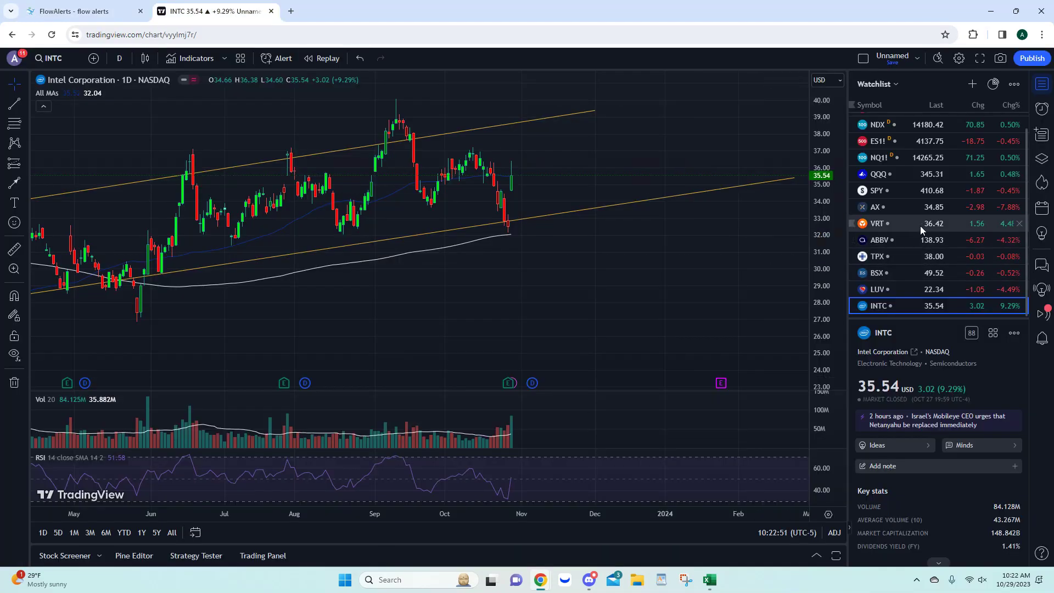
{"action": "left_click", "coordinate": [928, 208]}
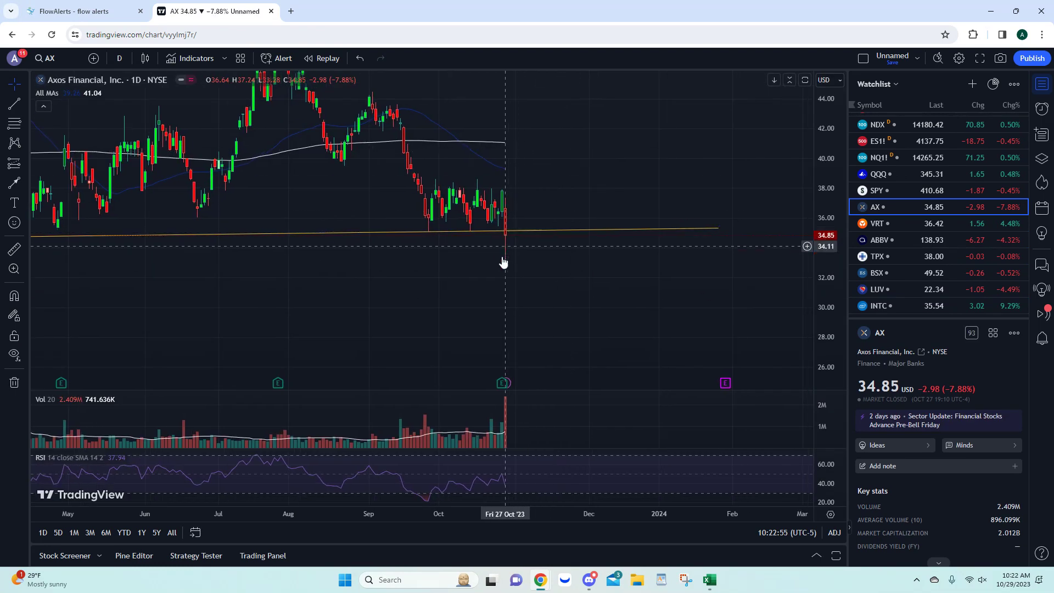
{"action": "scroll", "coordinate": [610, 231], "scroll_direction": "up", "scroll_amount": 3}
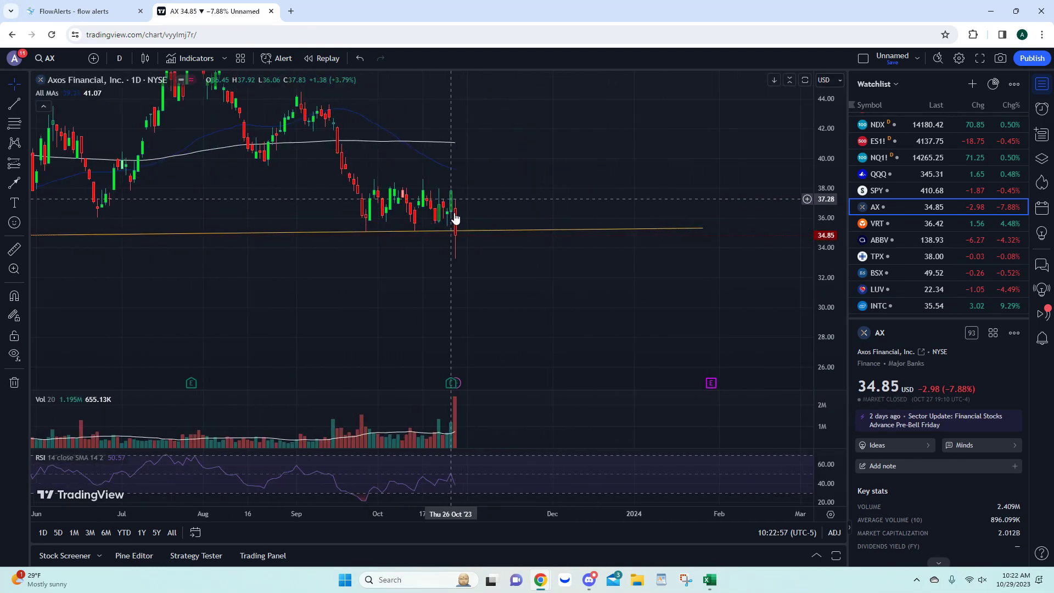
Step: Back in Unusual Whales, open the chain summary for the AX 32.5 put expiring 12/15/2023 and examine its volume/OI history and AX's historical data
{"action": "left_click", "coordinate": [70, 9]}
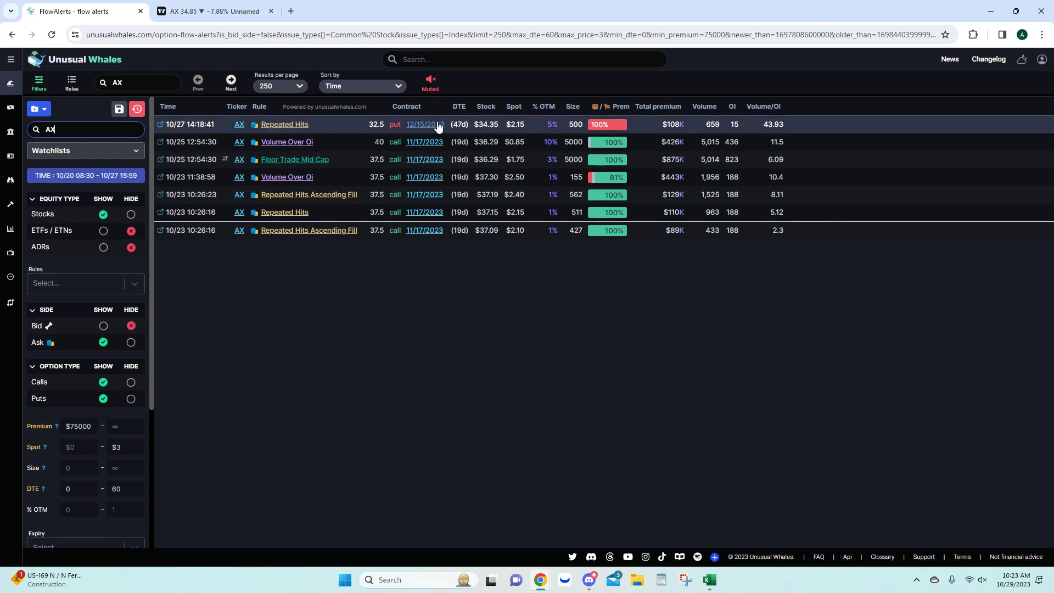
{"action": "left_click", "coordinate": [420, 125]}
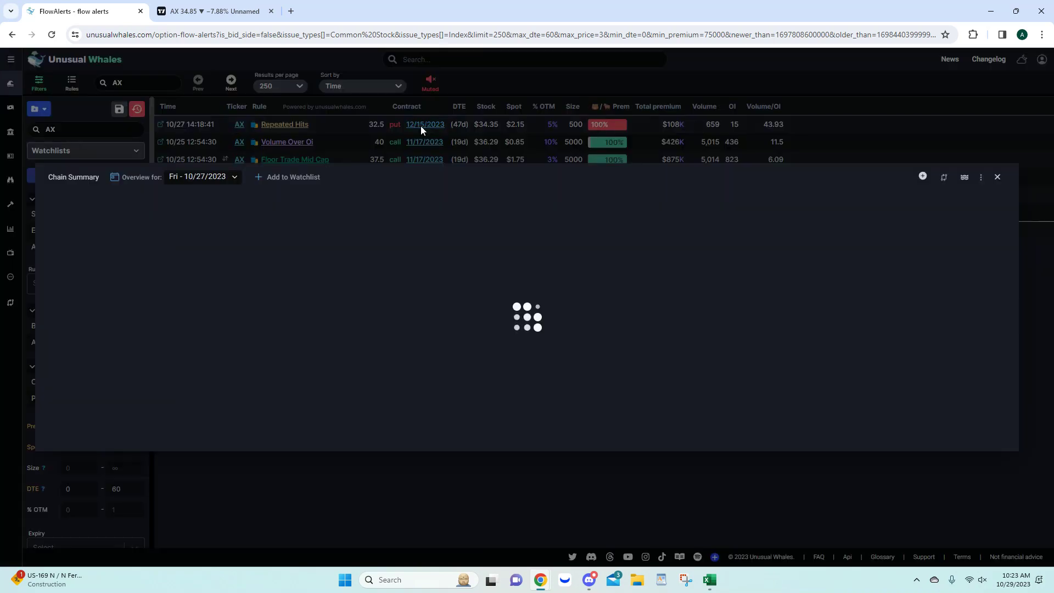
{"action": "scroll", "coordinate": [359, 199], "scroll_direction": "down", "scroll_amount": 3}
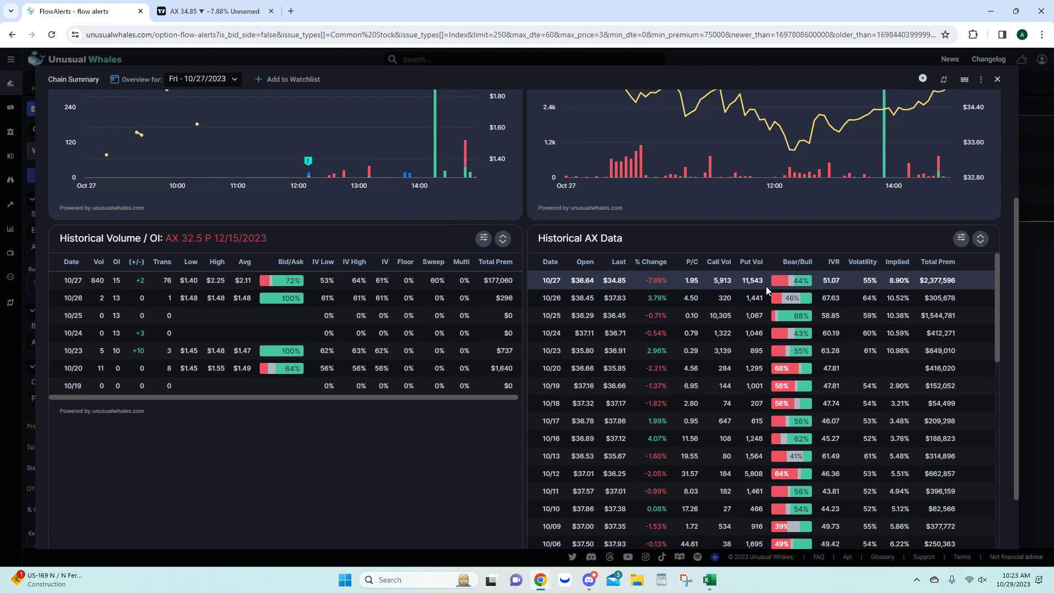
{"action": "scroll", "coordinate": [763, 288], "scroll_direction": "down", "scroll_amount": 3}
{"action": "scroll", "coordinate": [736, 293], "scroll_direction": "down", "scroll_amount": 1}
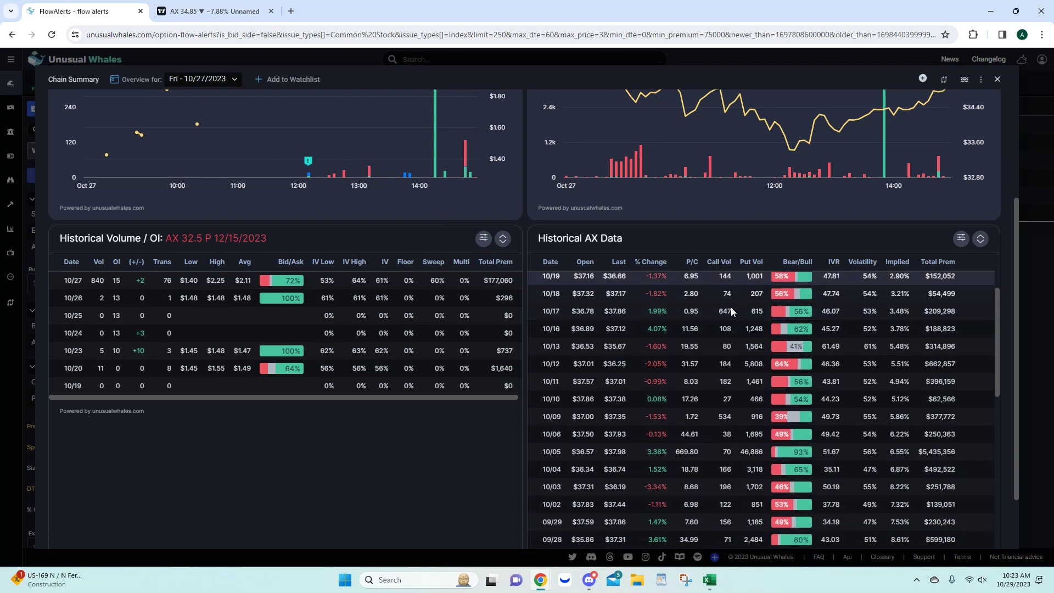
{"action": "scroll", "coordinate": [525, 384], "scroll_direction": "up", "scroll_amount": 1}
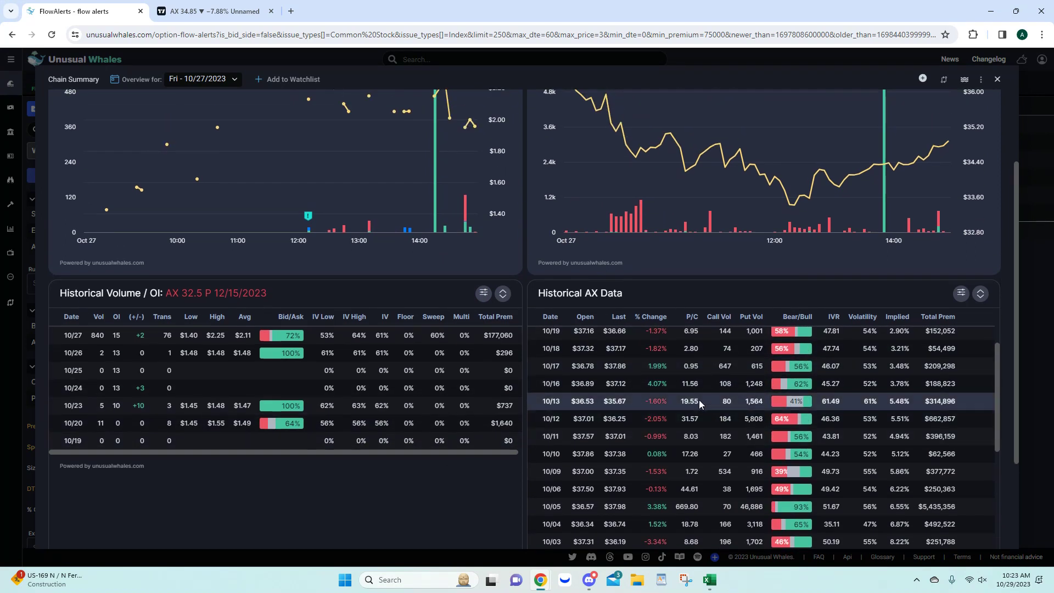
{"action": "scroll", "coordinate": [700, 400], "scroll_direction": "up", "scroll_amount": 5}
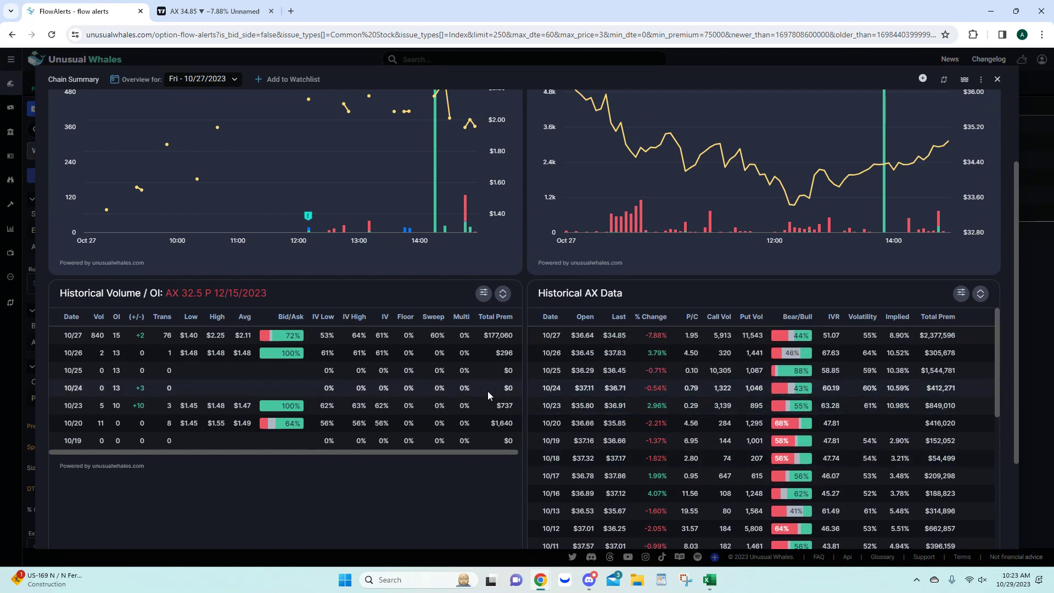
{"action": "scroll", "coordinate": [479, 393], "scroll_direction": "up", "scroll_amount": 2}
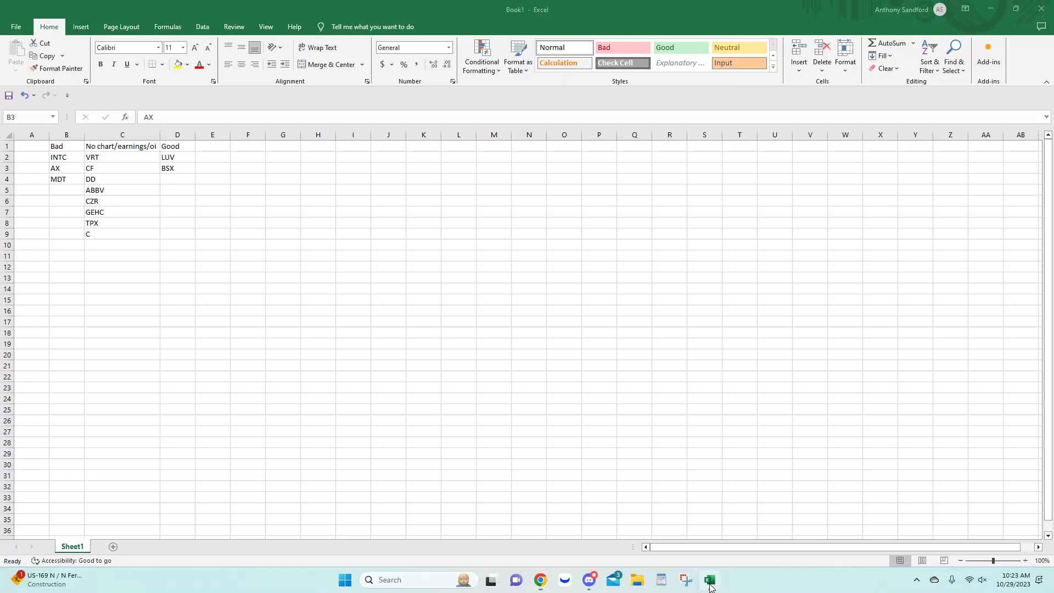
Step: Look up DD in the Excel workbook's No chart/earnings/oi column, and filter the Unusual Whales flow alerts for DD
{"action": "left_click", "coordinate": [710, 580]}
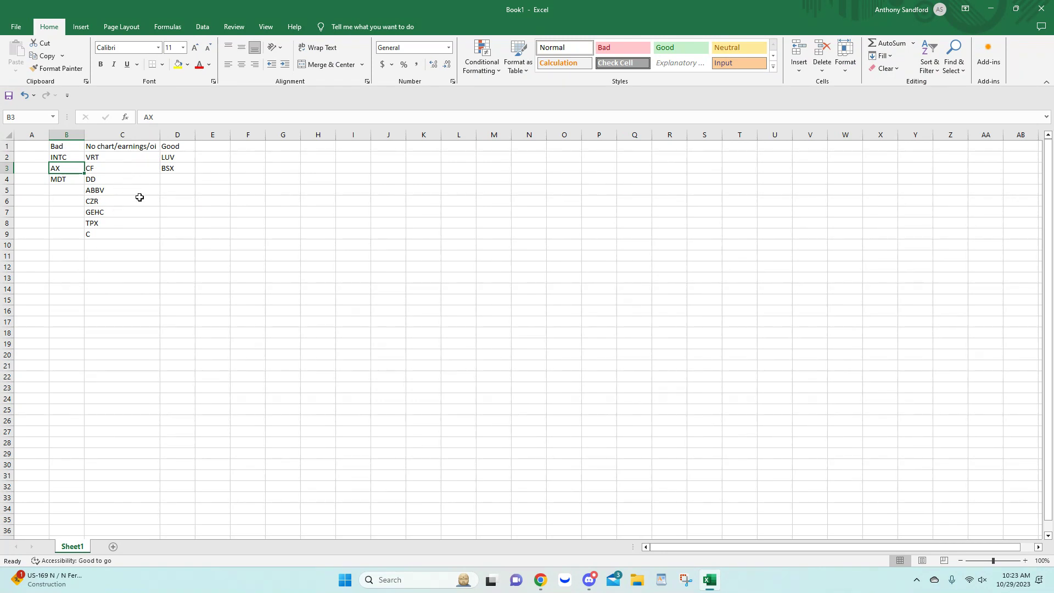
{"action": "left_click", "coordinate": [117, 180]}
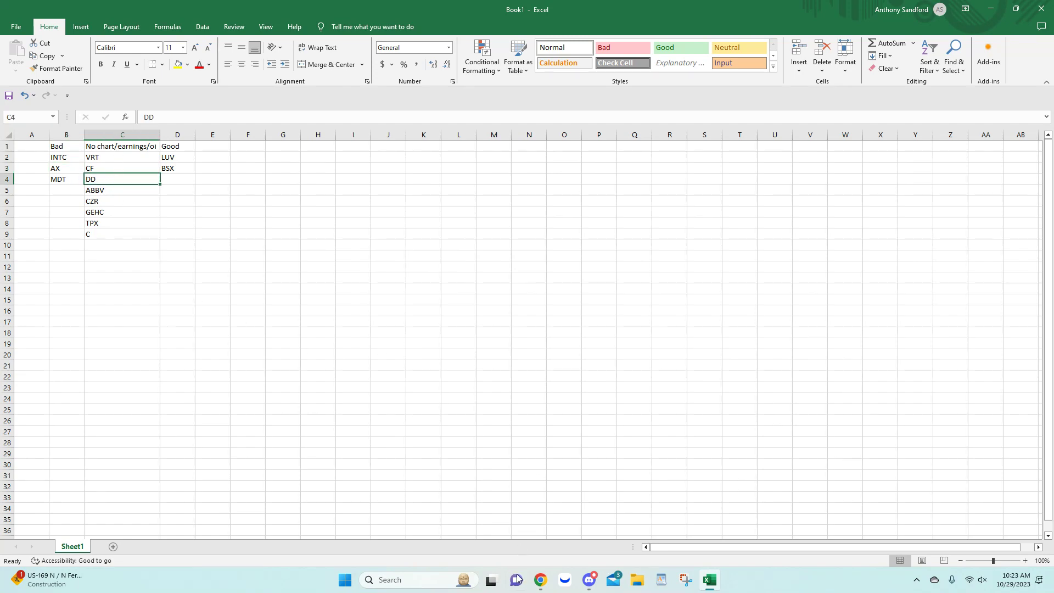
{"action": "mouse_move", "coordinate": [540, 586]}
{"action": "left_click", "coordinate": [444, 536]}
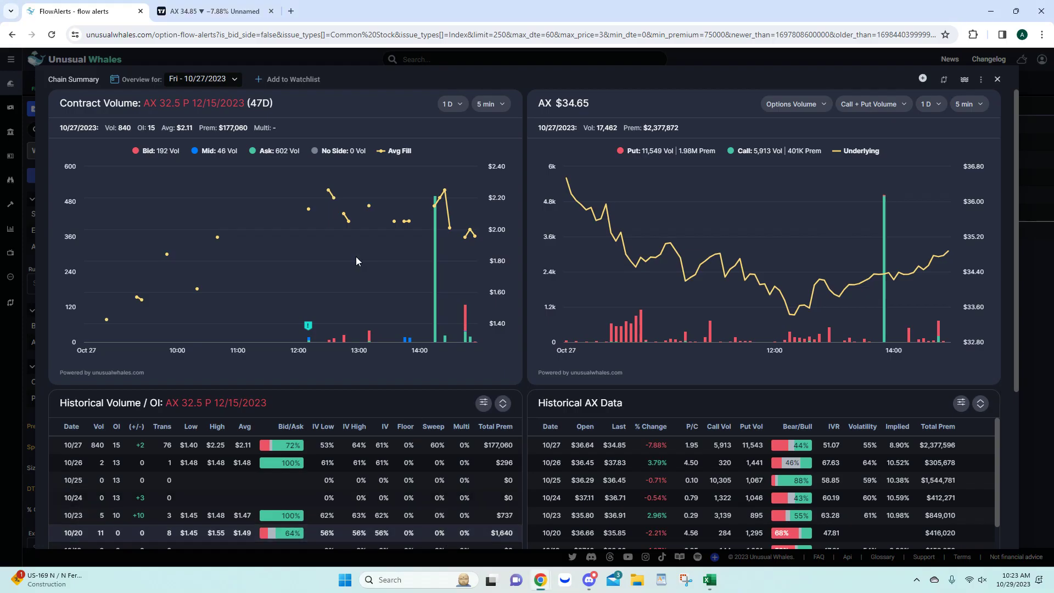
{"action": "left_click", "coordinate": [998, 79]}
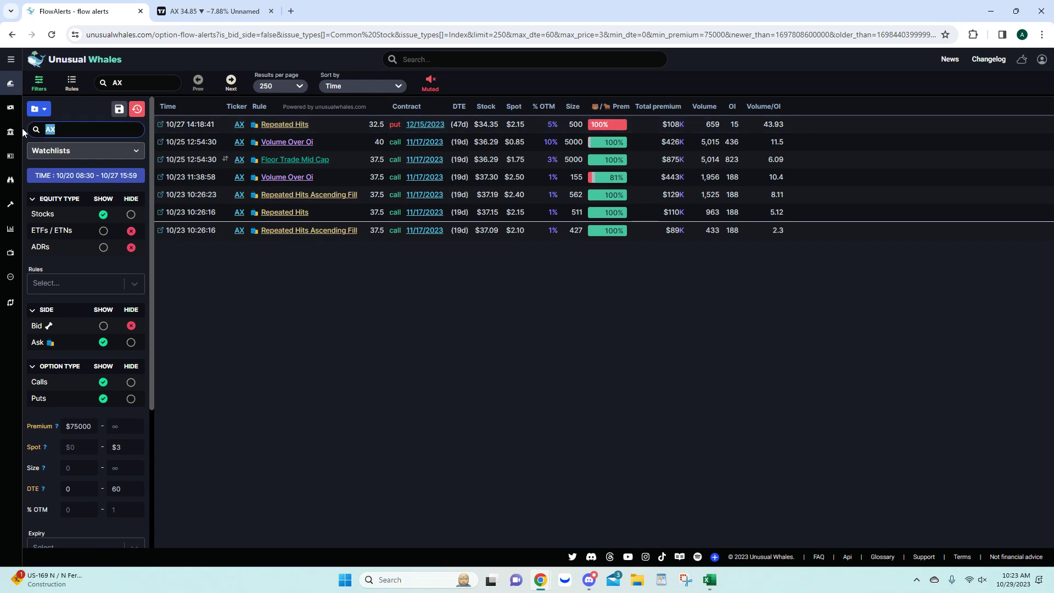
{"action": "type", "text": "DD"}
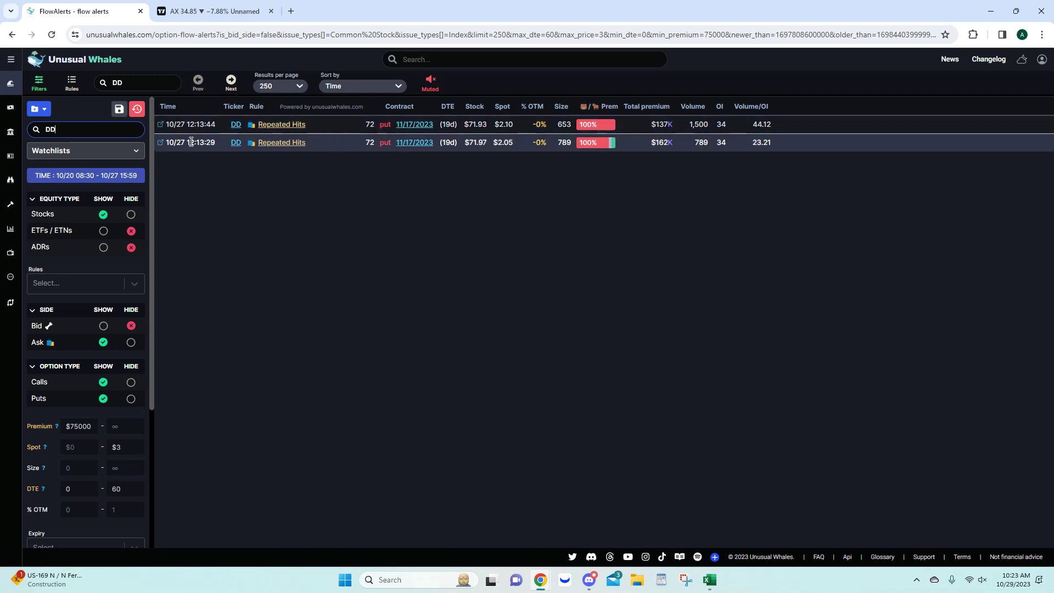
Step: Switch to TradingView, add DuPont de Nemours (DD, NYSE) to the watchlist and show its daily chart
{"action": "key", "text": "ctrl+Tab"}
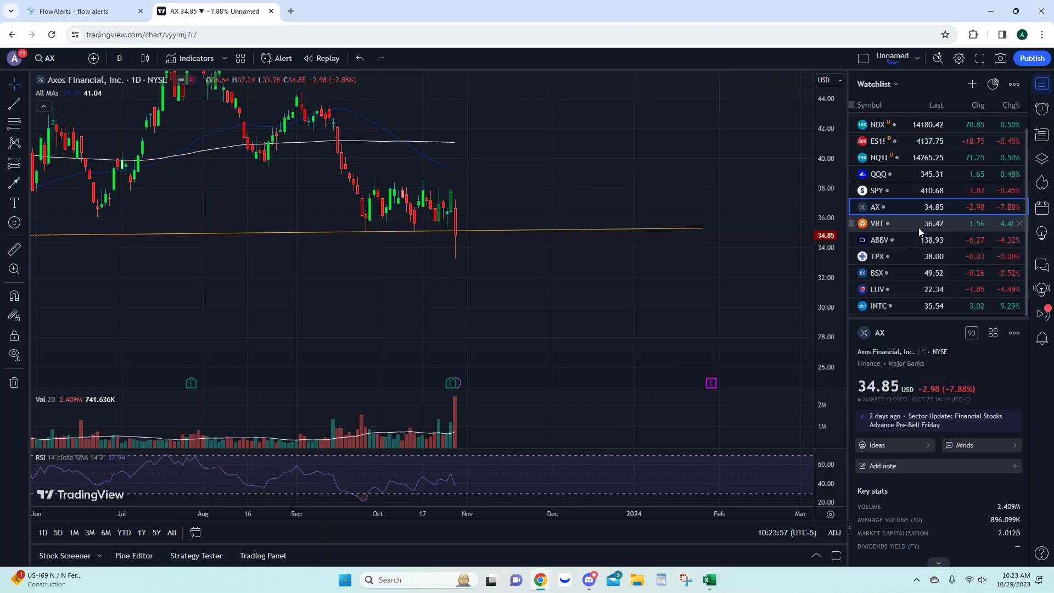
{"action": "left_click", "coordinate": [972, 84]}
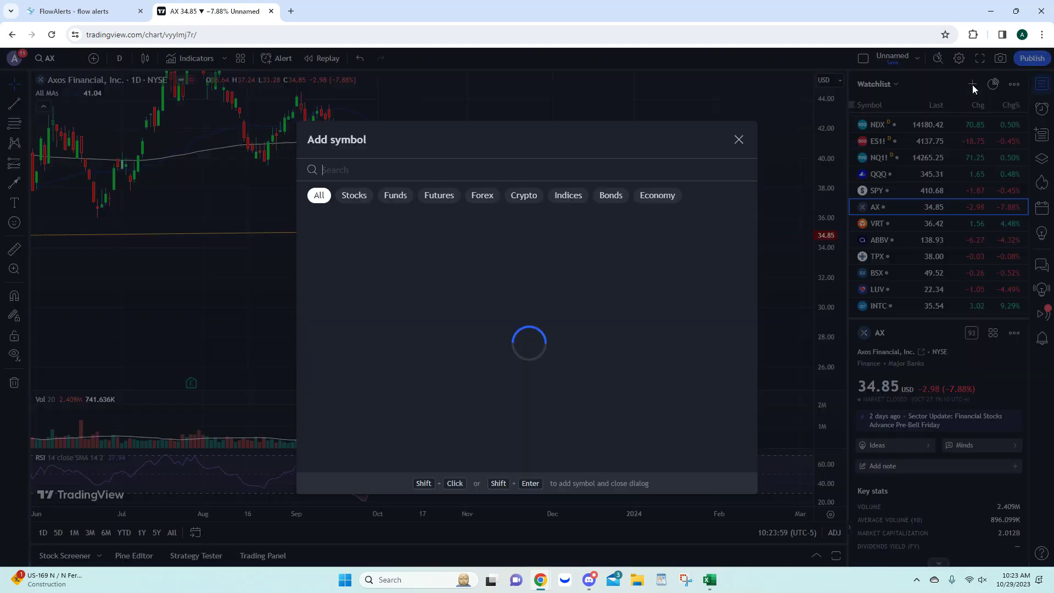
{"action": "type", "text": "DD"}
{"action": "key", "text": "Return"}
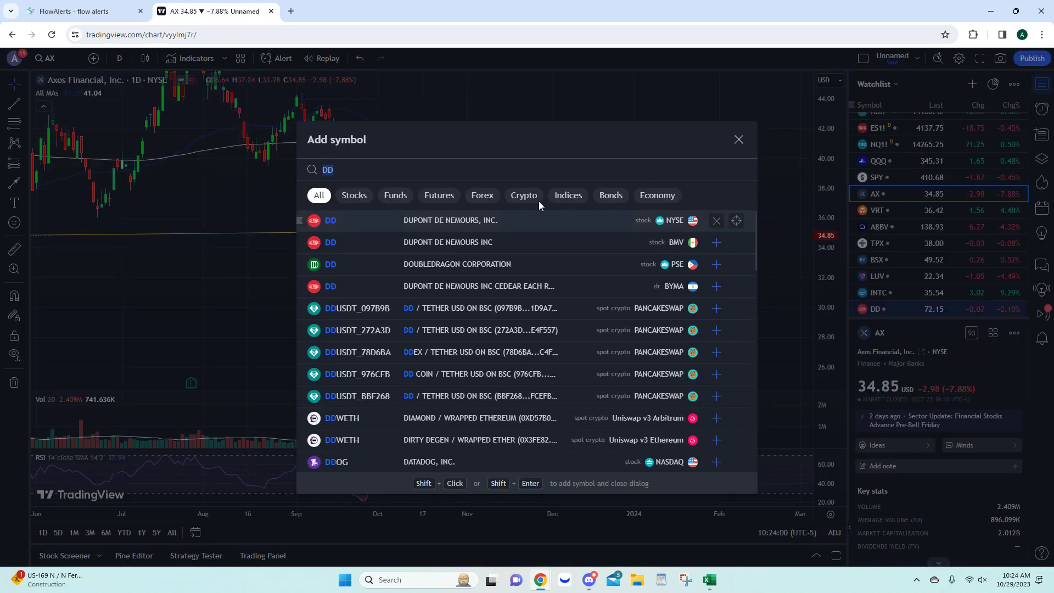
{"action": "left_click", "coordinate": [739, 139]}
{"action": "left_click", "coordinate": [902, 311]}
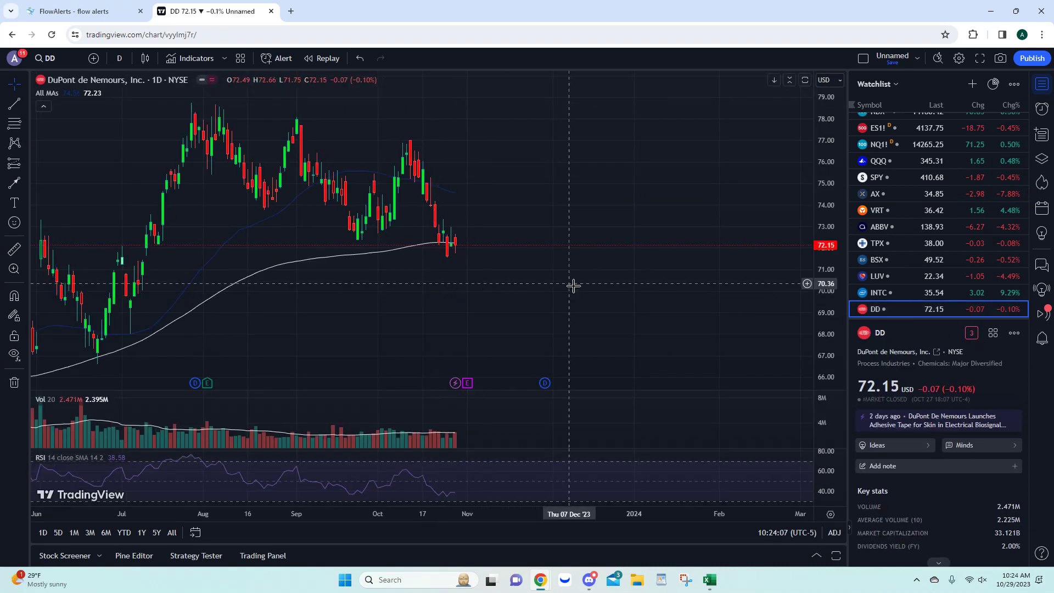
Step: Back in Unusual Whales, review the chain summary of the DD 72 put expiring 11/17/2023, including its volume/OI history, and close it
{"action": "left_click", "coordinate": [90, 11]}
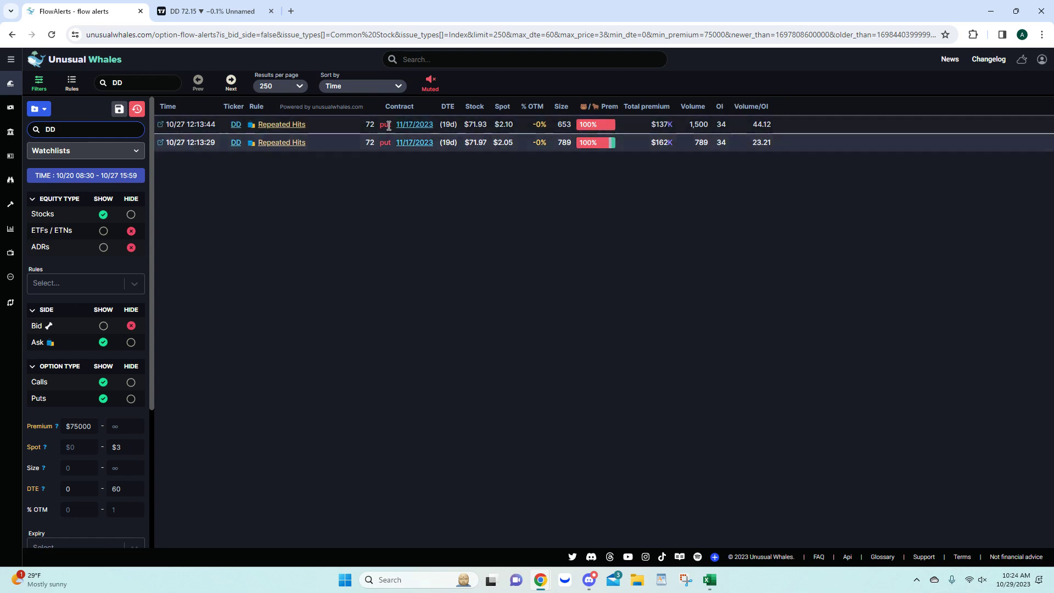
{"action": "left_click", "coordinate": [405, 126]}
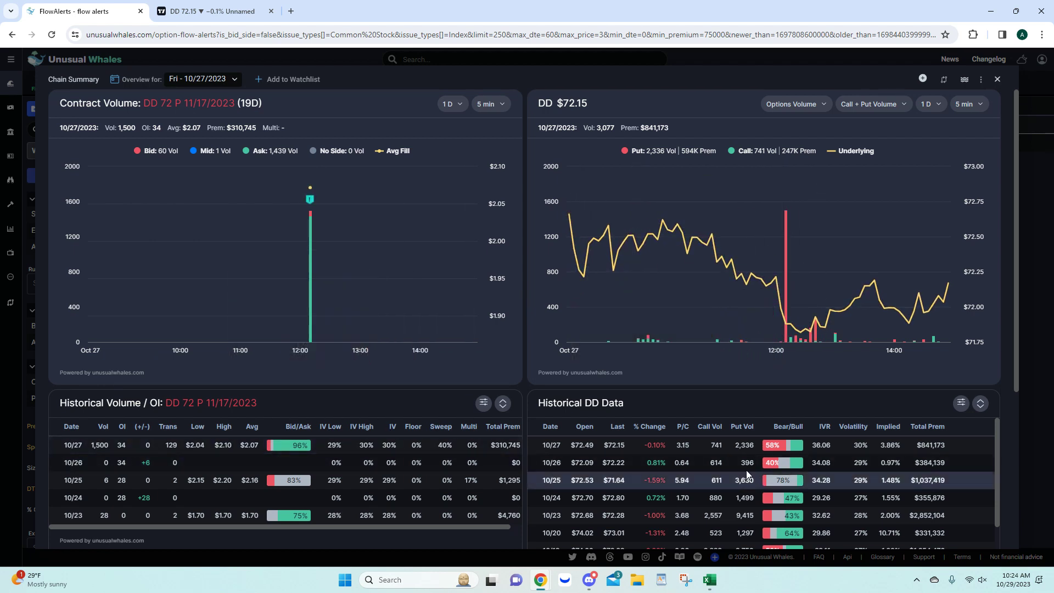
{"action": "scroll", "coordinate": [712, 460], "scroll_direction": "down", "scroll_amount": 1}
{"action": "scroll", "coordinate": [686, 456], "scroll_direction": "up", "scroll_amount": 1}
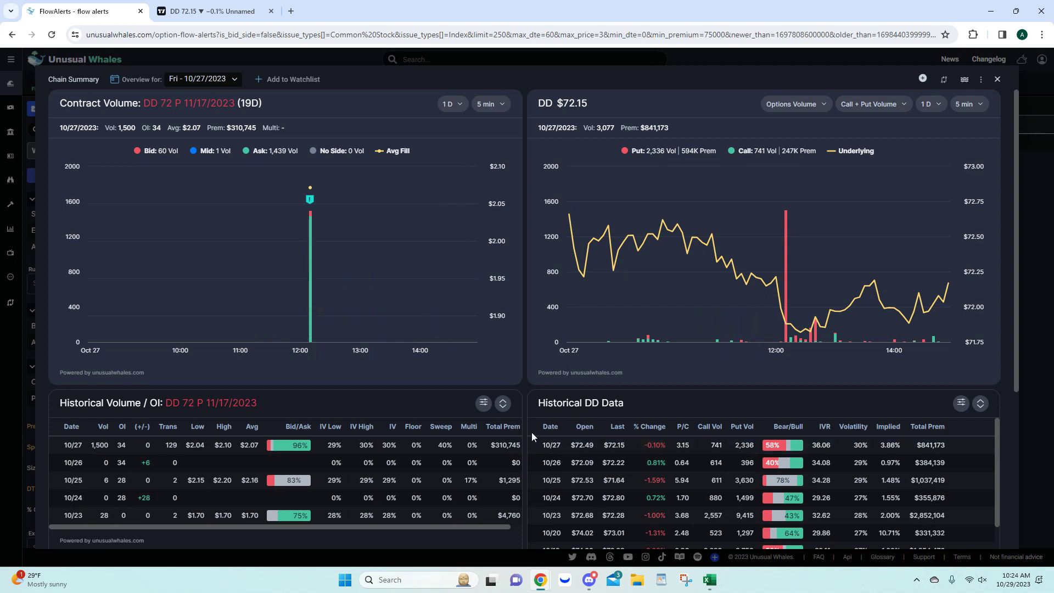
{"action": "scroll", "coordinate": [531, 437], "scroll_direction": "down", "scroll_amount": 3}
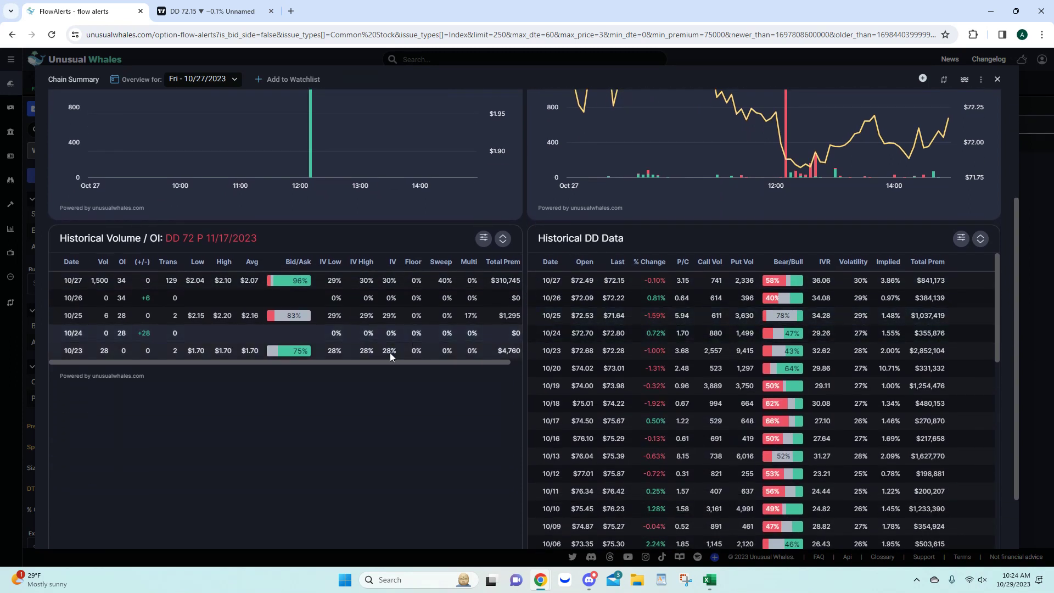
{"action": "scroll", "coordinate": [294, 401], "scroll_direction": "up", "scroll_amount": 3}
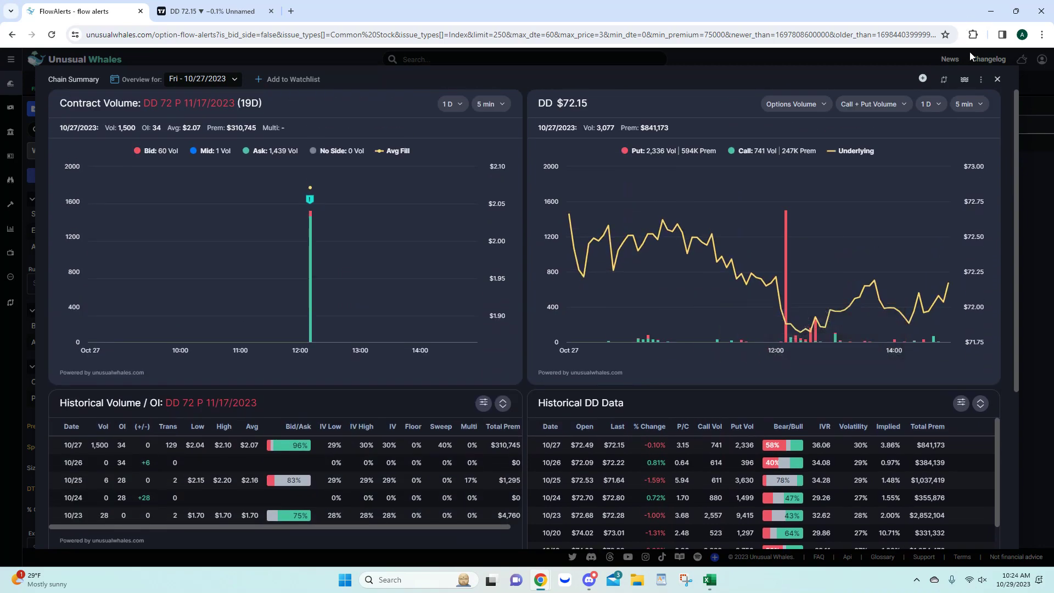
{"action": "left_click", "coordinate": [998, 80]}
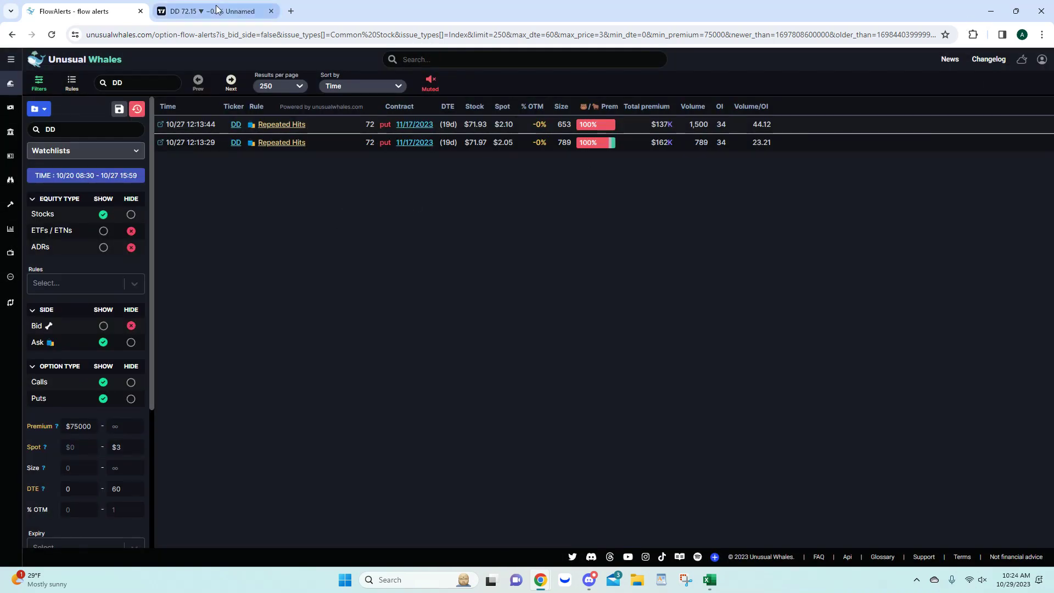
Step: Select ABBV in the Excel workbook's No chart/earnings/oi column, and filter the Unusual Whales flow alerts for ABBV
{"action": "key", "text": "alt+Tab"}
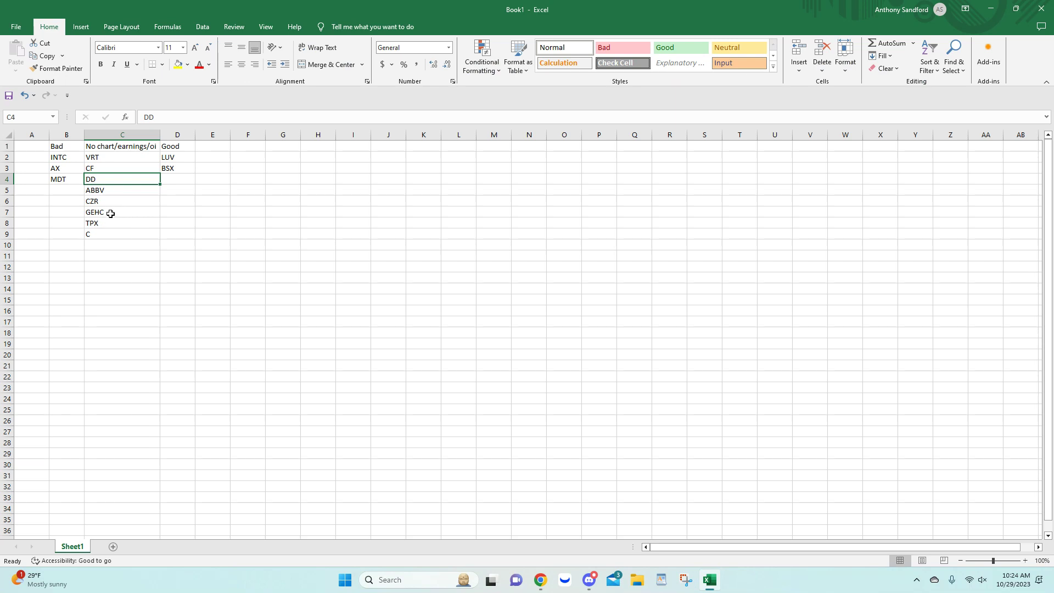
{"action": "left_click", "coordinate": [113, 191]}
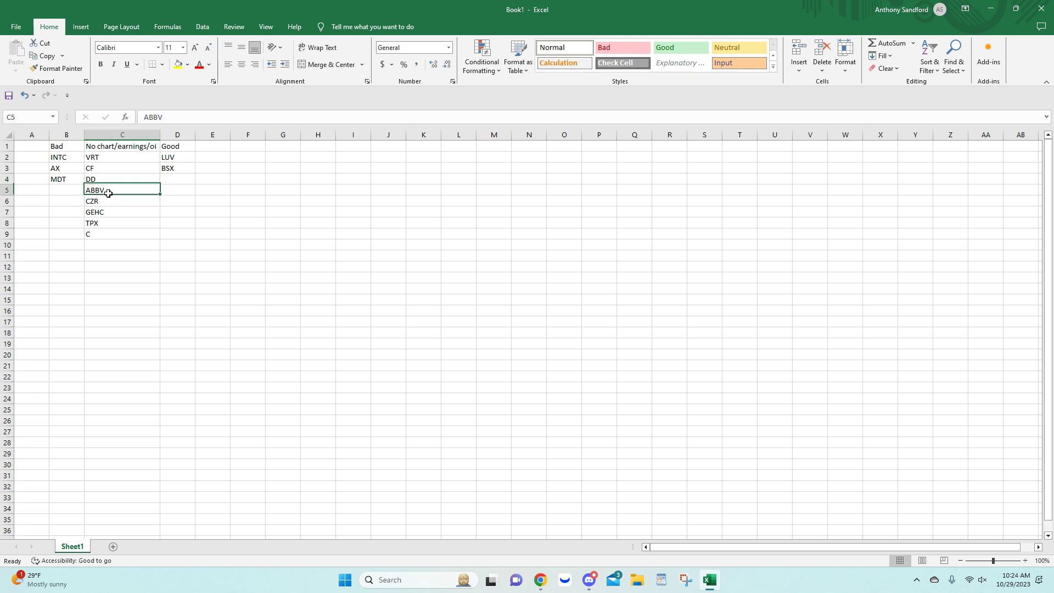
{"action": "mouse_move", "coordinate": [541, 580]}
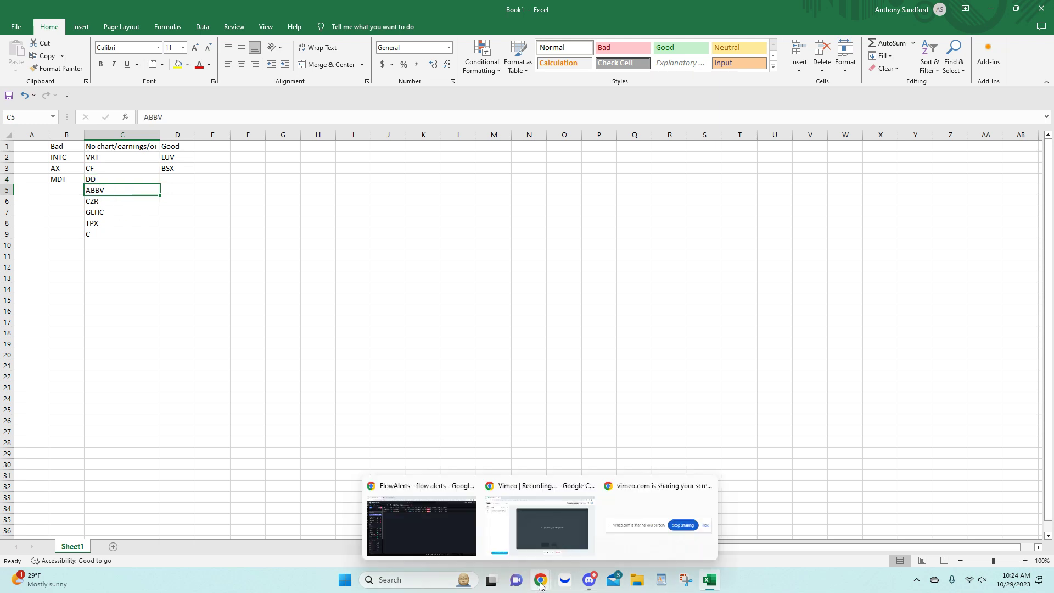
{"action": "left_click", "coordinate": [442, 539]}
{"action": "double_click", "coordinate": [50, 129]}
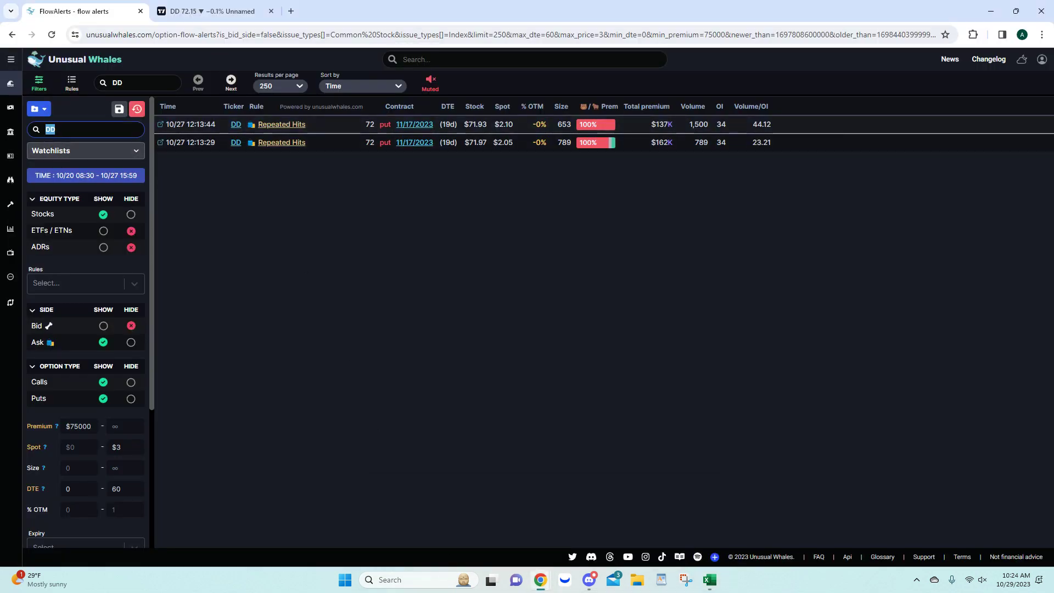
{"action": "type", "text": "ABBV"}
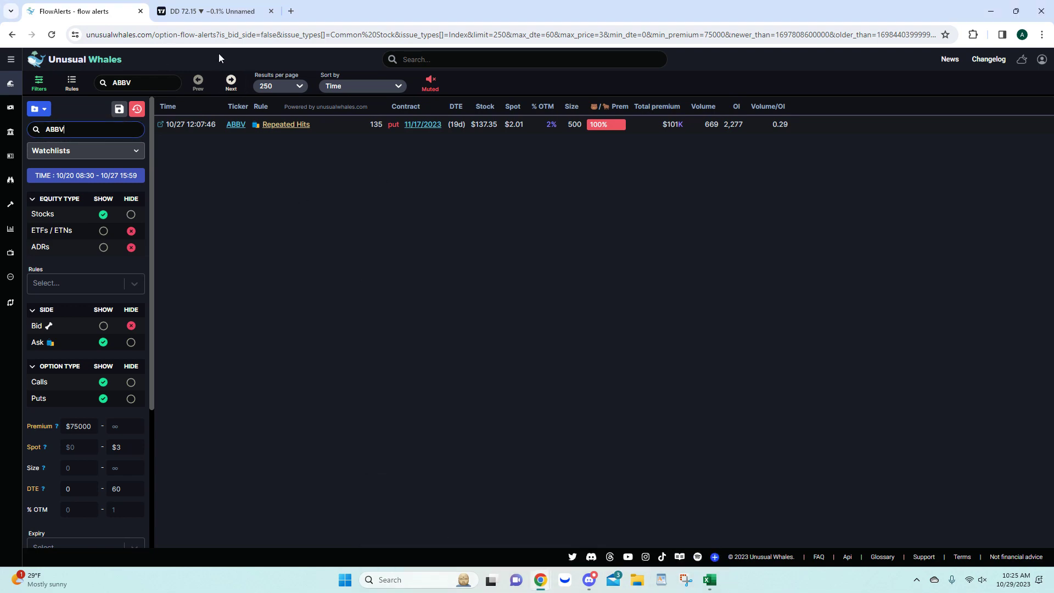
Step: Switch to TradingView to examine ABBV's daily chart around the Oct 27 price drop, and return to the Excel ticker list
{"action": "left_click", "coordinate": [214, 11]}
{"action": "left_click", "coordinate": [913, 221]}
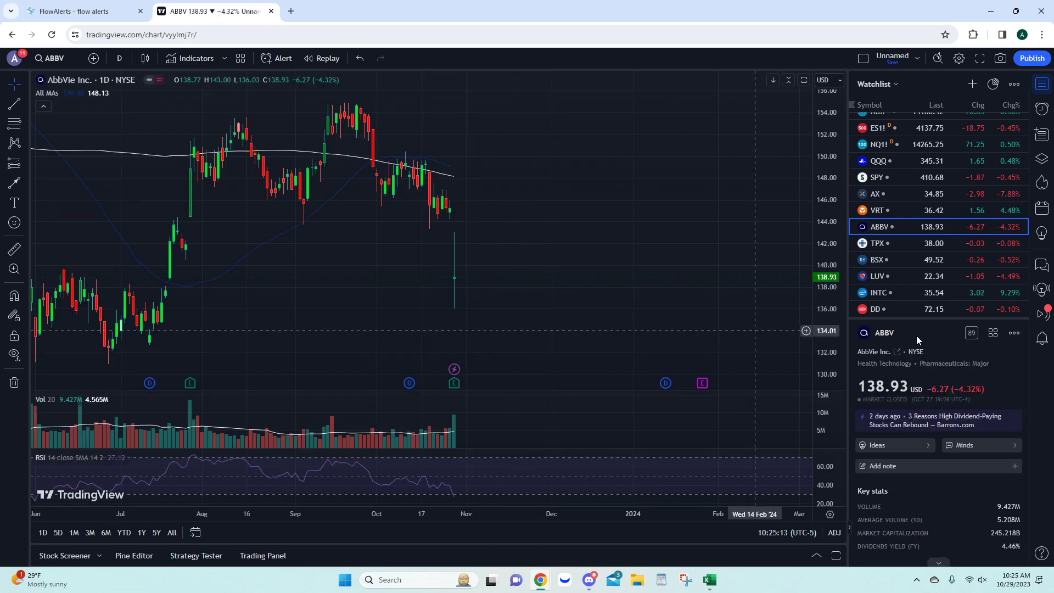
{"action": "scroll", "coordinate": [438, 315], "scroll_direction": "up", "scroll_amount": 5}
{"action": "scroll", "coordinate": [522, 316], "scroll_direction": "down", "scroll_amount": 2}
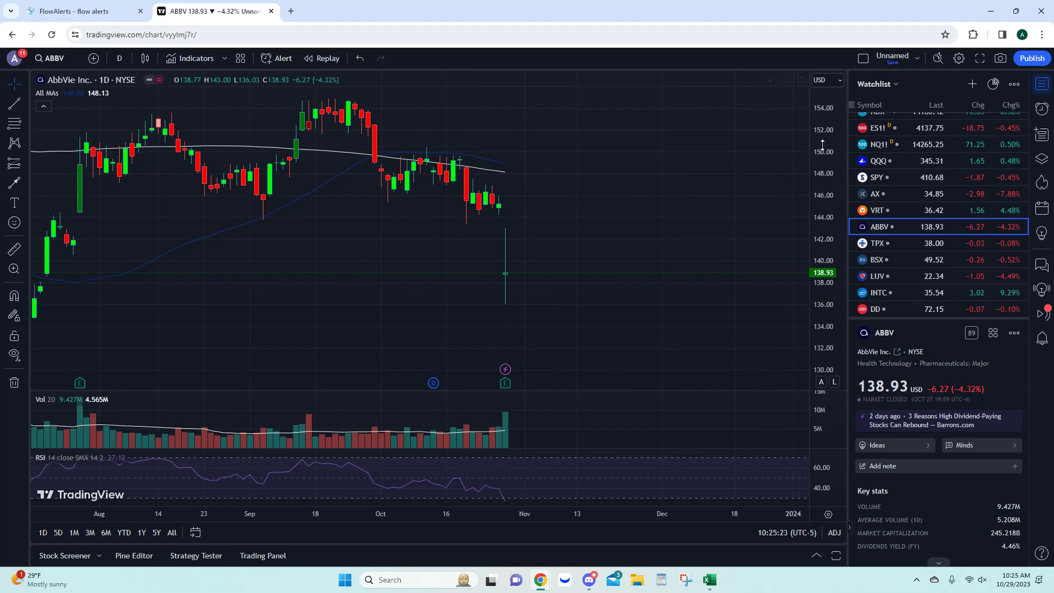
{"action": "left_click_drag", "start_coordinate": [822, 145], "coordinate": [822, 170]}
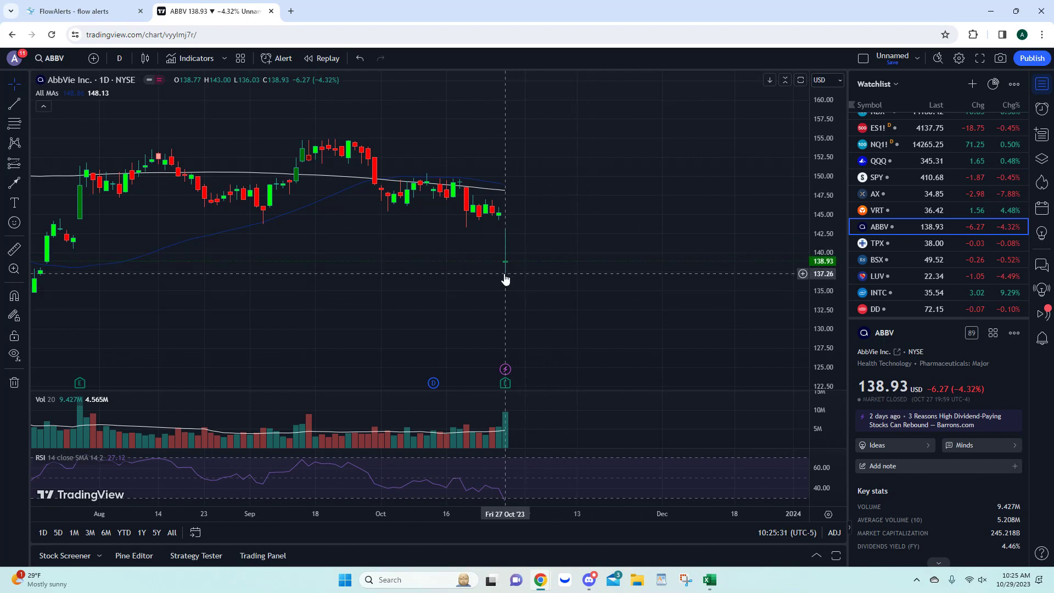
{"action": "mouse_move", "coordinate": [708, 588]}
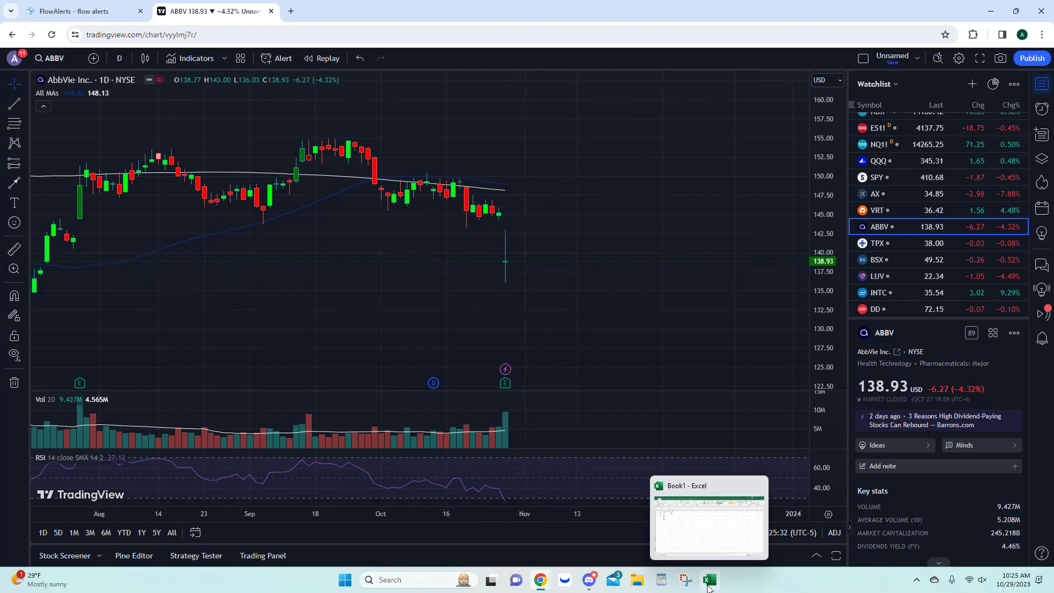
{"action": "left_click", "coordinate": [673, 526]}
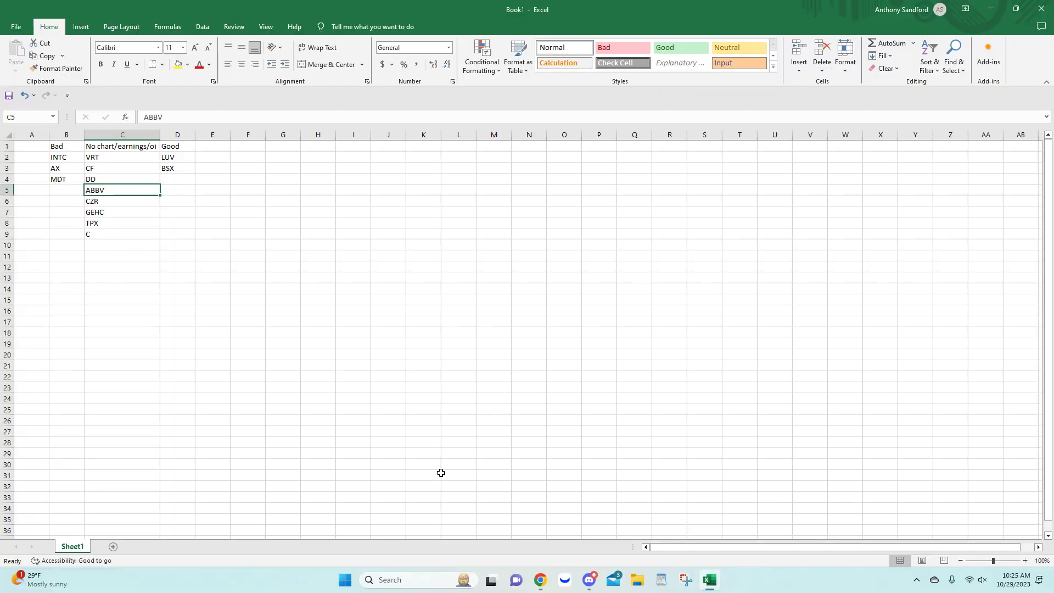
Step: Return to Unusual Whales and filter the flow alerts for TPX
{"action": "mouse_move", "coordinate": [541, 580]}
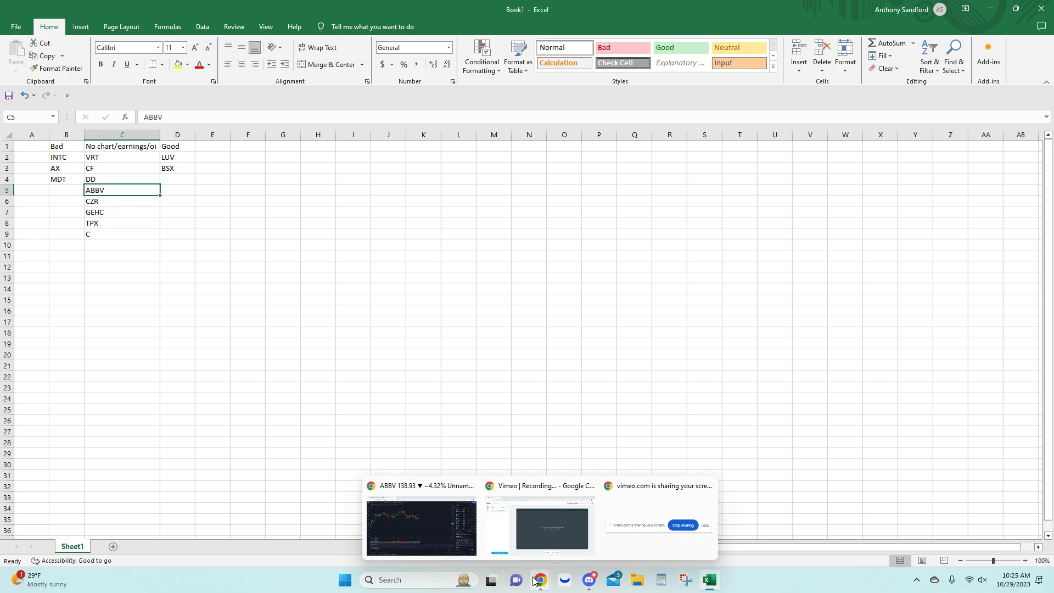
{"action": "left_click", "coordinate": [452, 535]}
{"action": "left_click", "coordinate": [82, 11]}
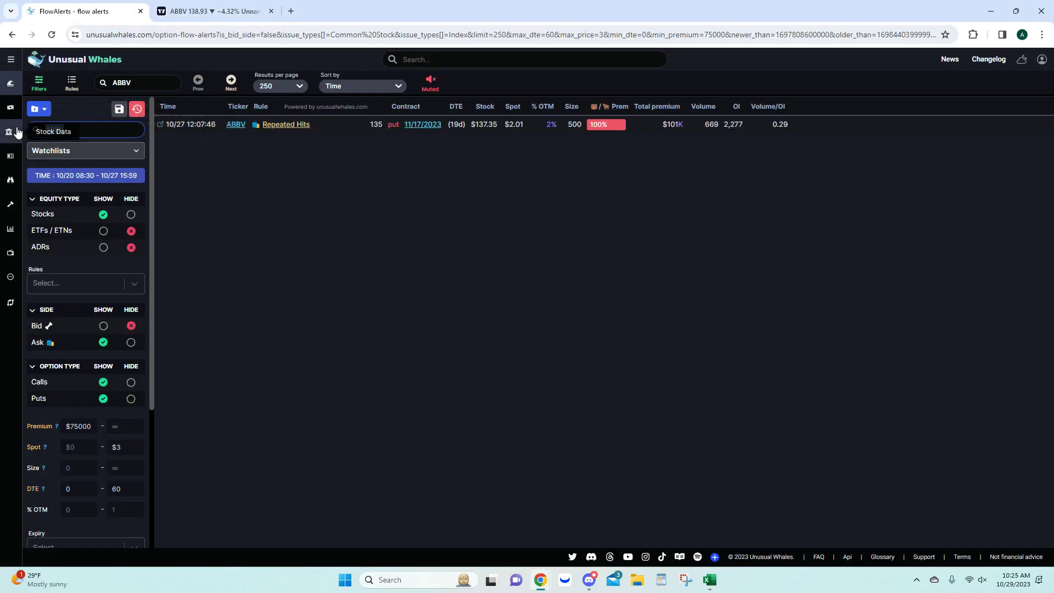
{"action": "type", "text": "TPX"}
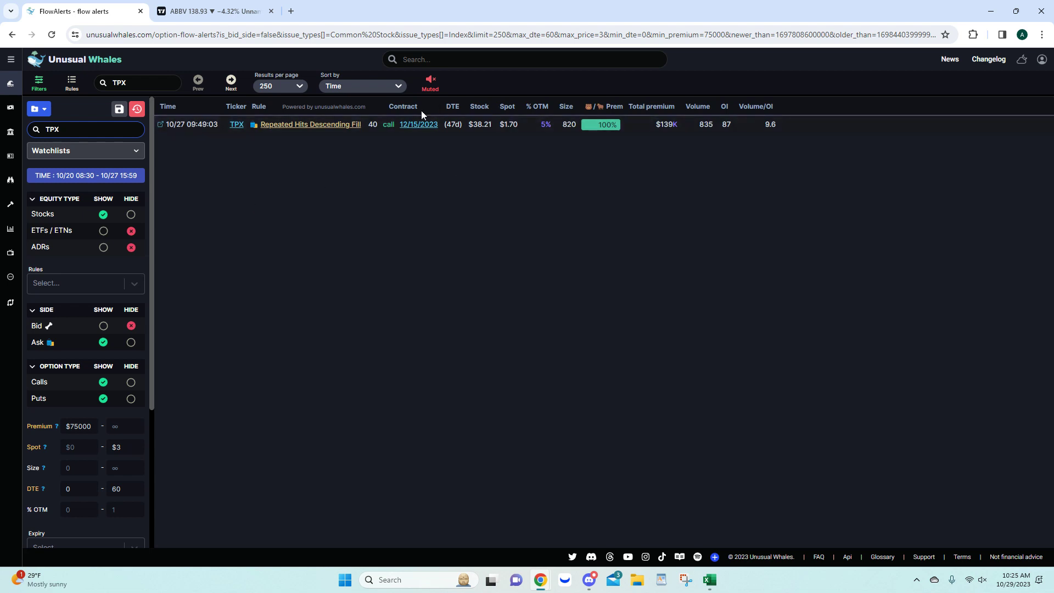
Step: Examine the contract volume in the chain summary of the TPX 40 call expiring 12/15/2023, and close it
{"action": "mouse_move", "coordinate": [601, 124]}
{"action": "left_click", "coordinate": [421, 125]}
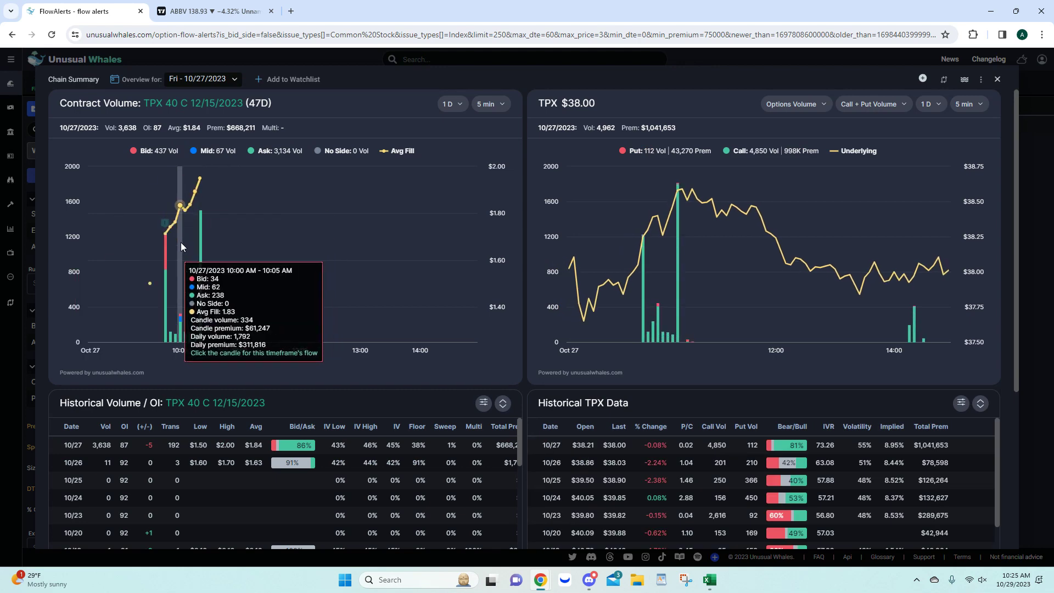
{"action": "left_click", "coordinate": [998, 79]}
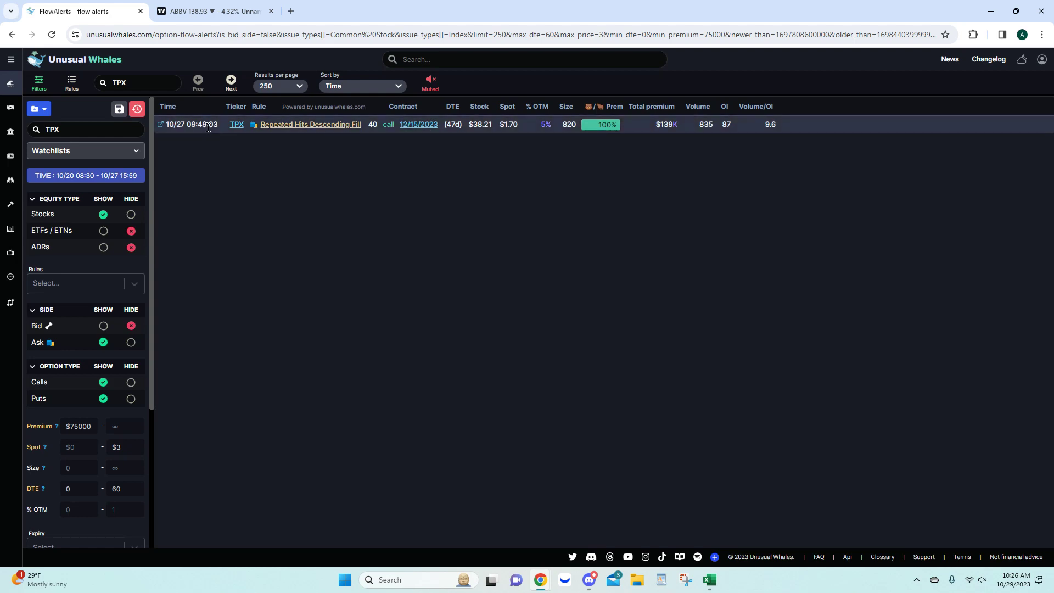
Step: Reopen the TPX 40 call's chain summary and review its volume candles, historical volume/OI and the historical TPX data
{"action": "left_click", "coordinate": [420, 125]}
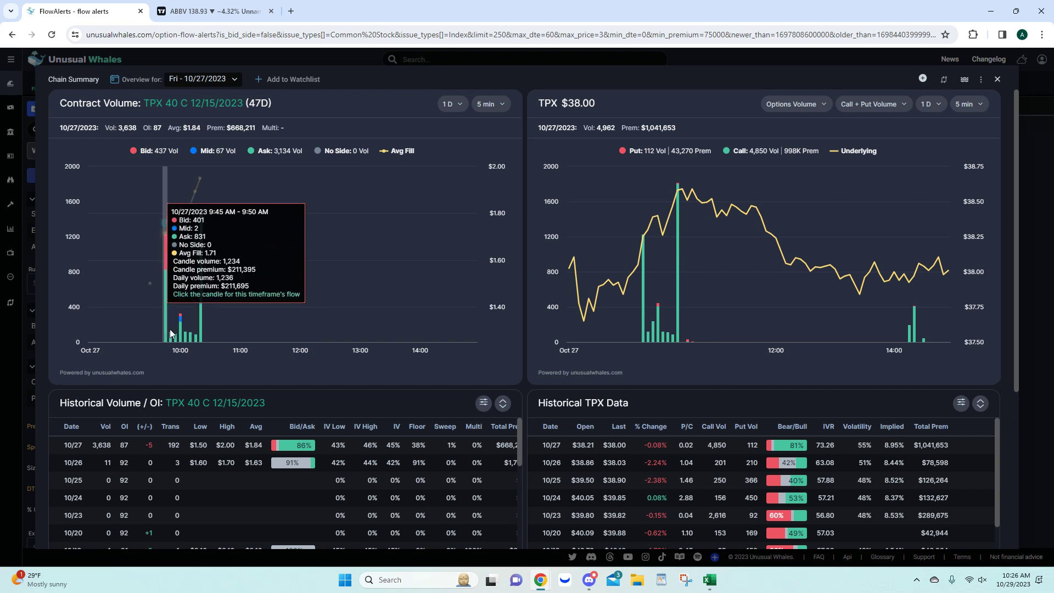
{"action": "scroll", "coordinate": [198, 264], "scroll_direction": "down", "scroll_amount": 2}
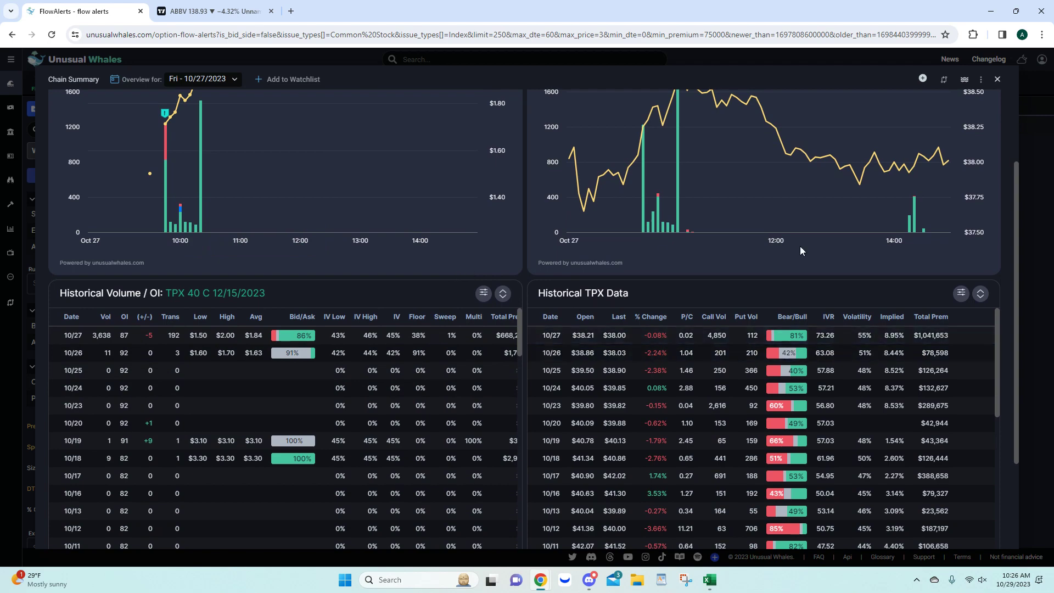
{"action": "left_click", "coordinate": [964, 294]}
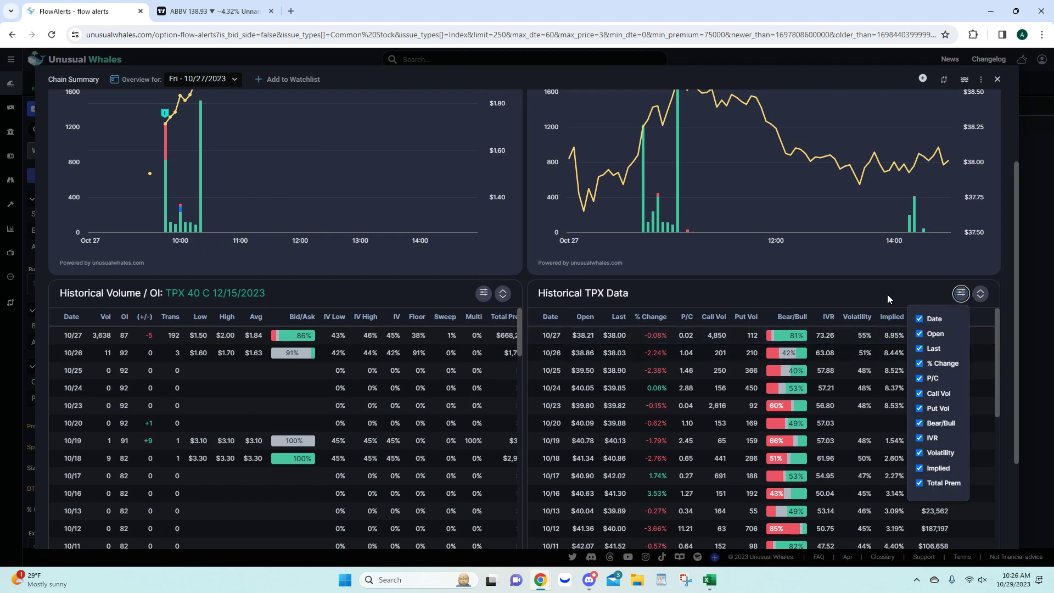
{"action": "left_click", "coordinate": [770, 311]}
{"action": "scroll", "coordinate": [524, 283], "scroll_direction": "up", "scroll_amount": 1}
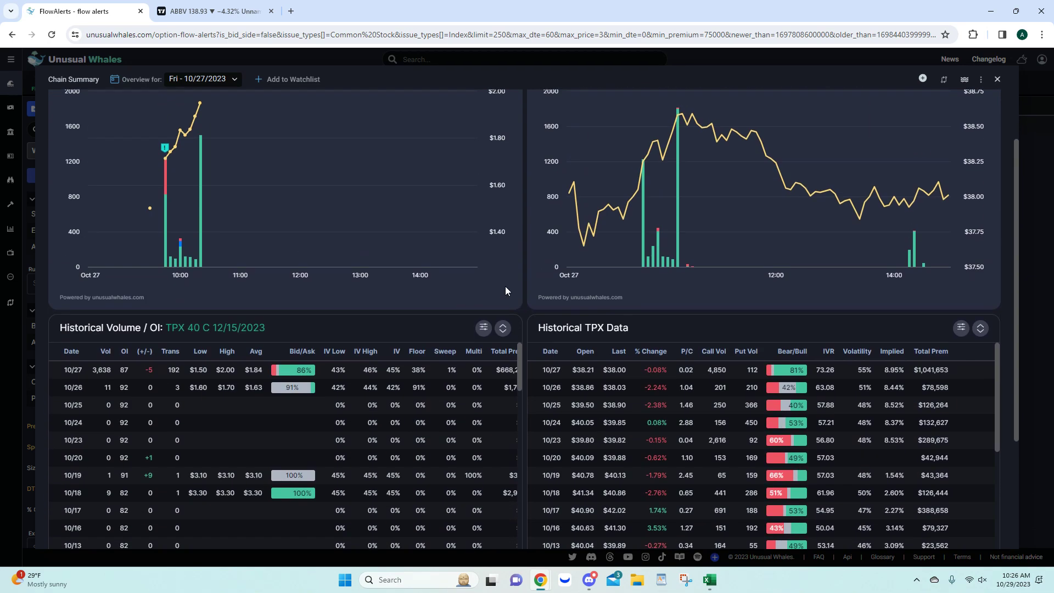
{"action": "scroll", "coordinate": [481, 328], "scroll_direction": "up", "scroll_amount": 2}
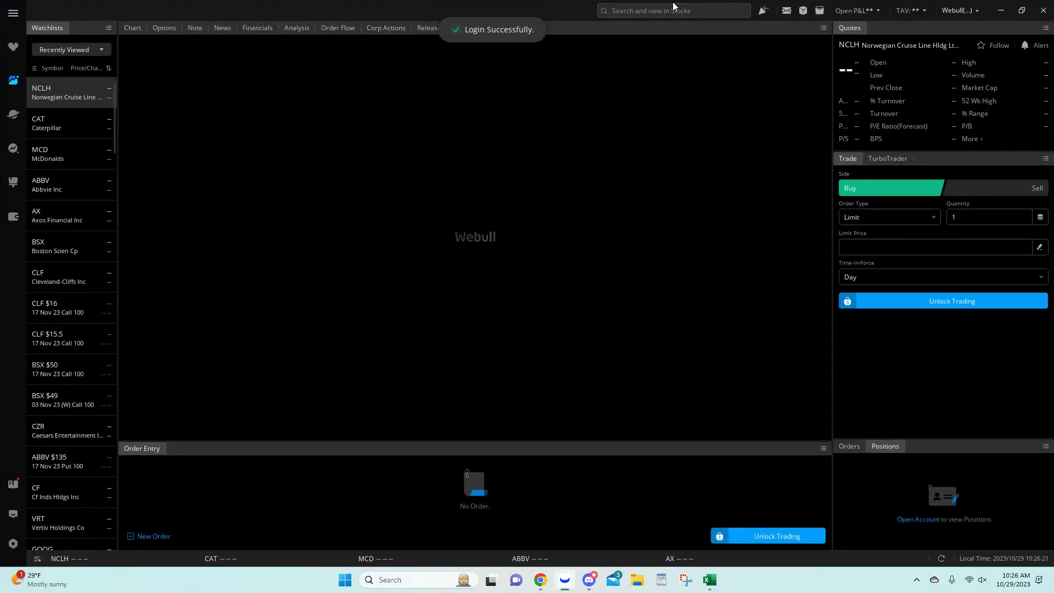
Step: In Webull, look up TPX and examine its options chain, and return to Unusual Whales
{"action": "left_click", "coordinate": [674, 9]}
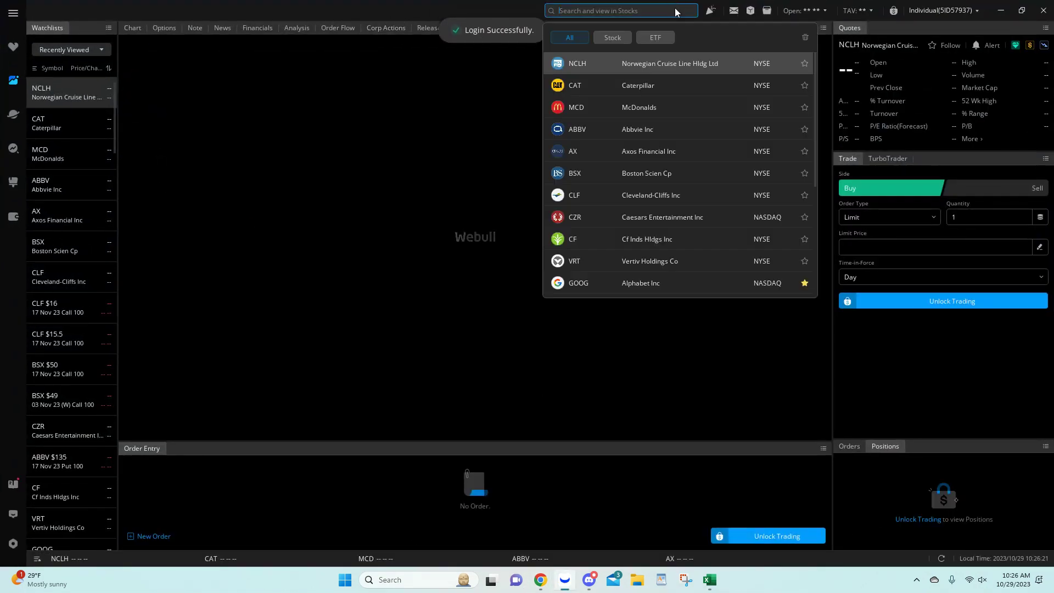
{"action": "type", "text": "tpx"}
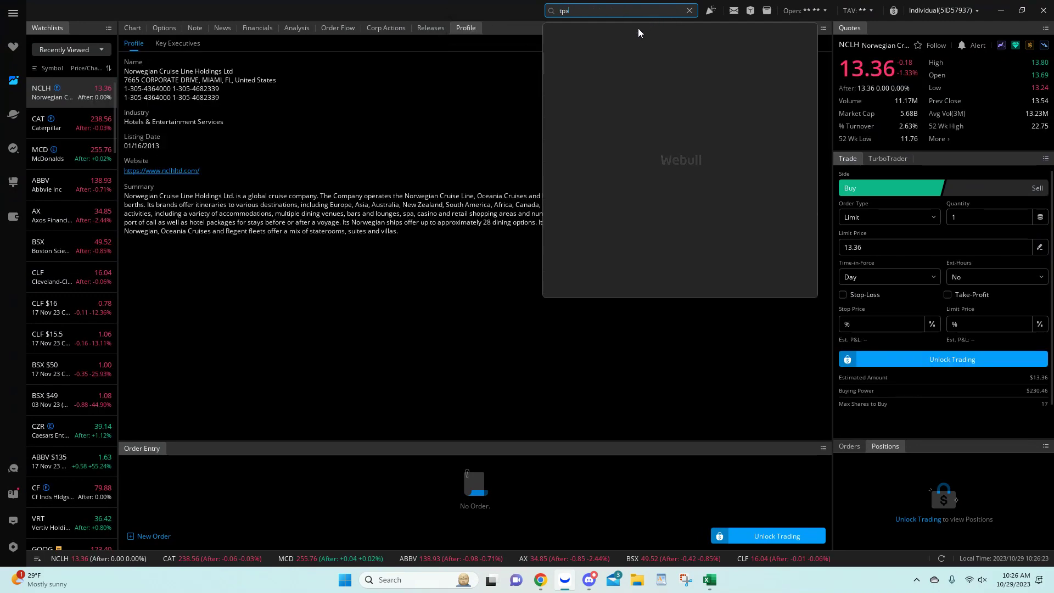
{"action": "left_click", "coordinate": [632, 60]}
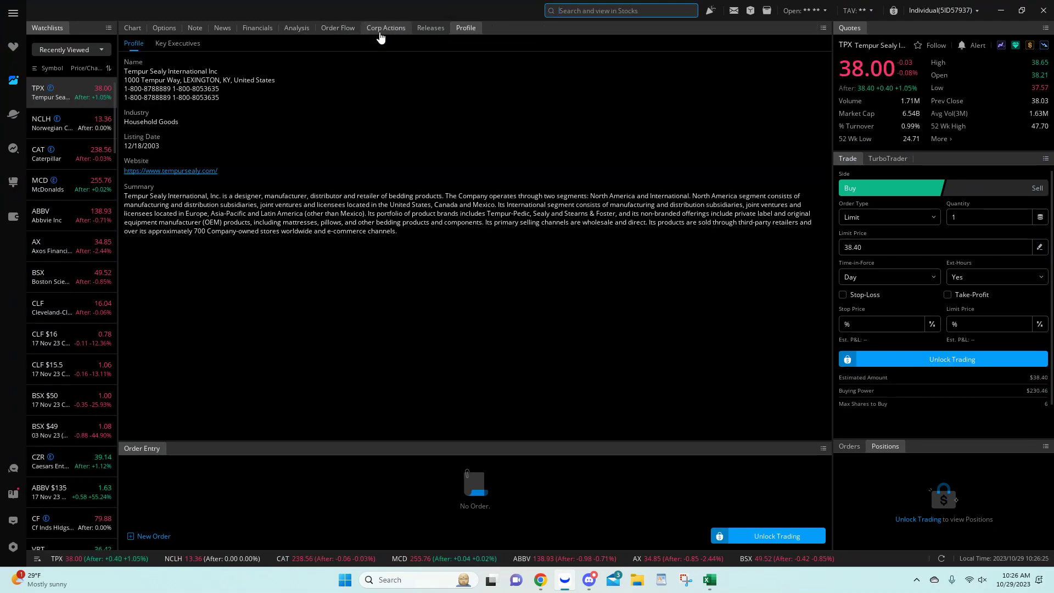
{"action": "left_click", "coordinate": [176, 28]}
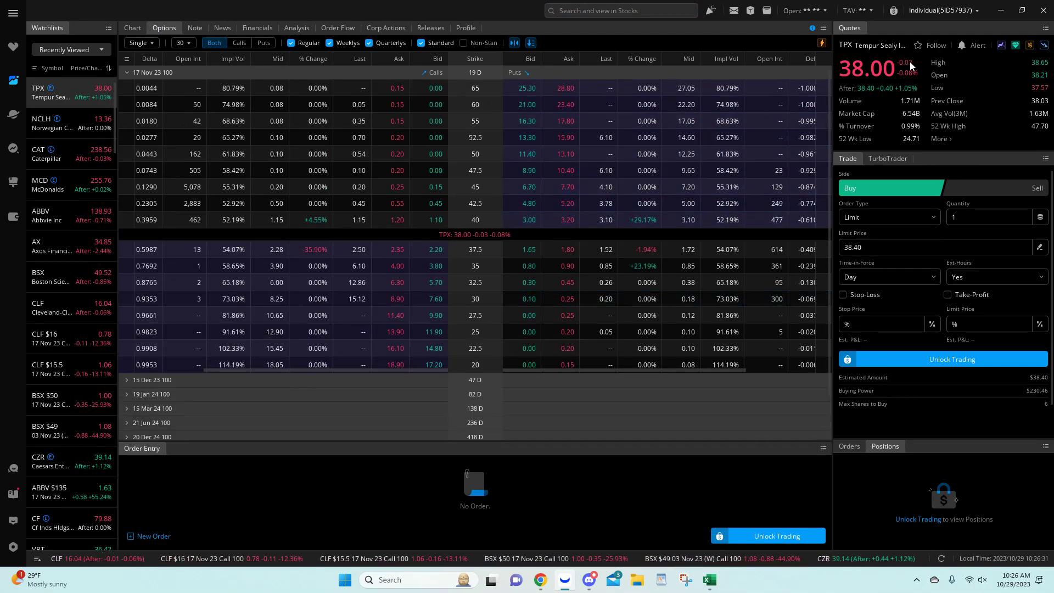
{"action": "left_click", "coordinate": [1006, 10]}
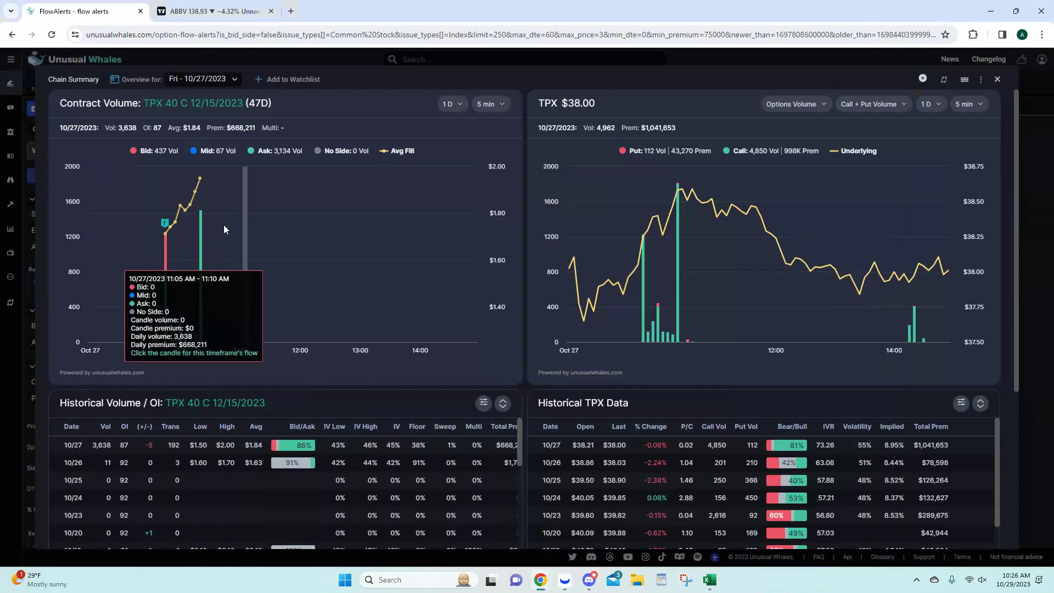
Step: Close the TPX chain summary and, after consulting the Excel ticker list, filter the Unusual Whales flow alerts for LUV
{"action": "left_click", "coordinate": [998, 80]}
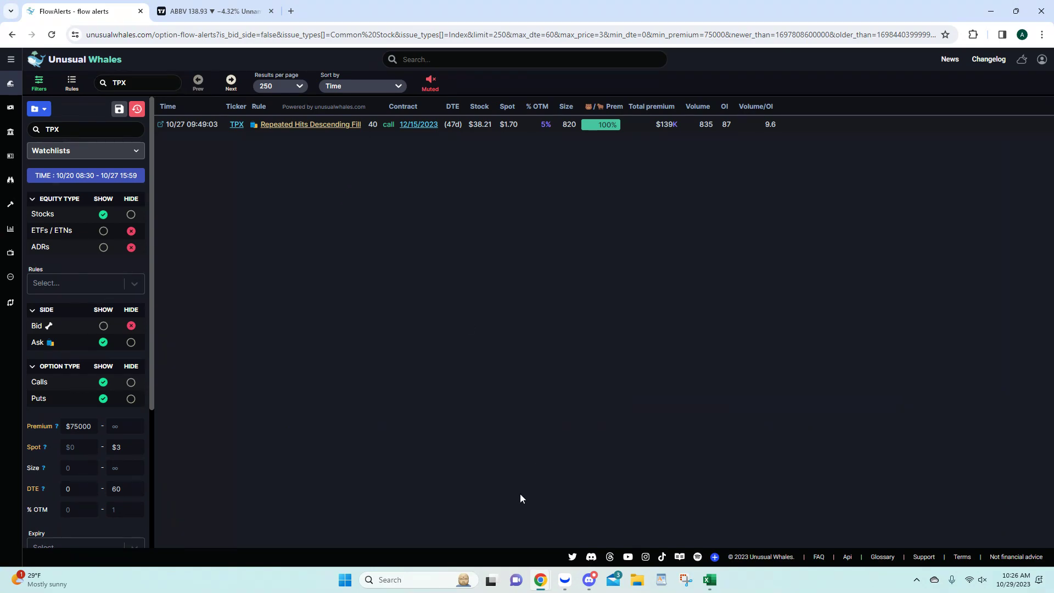
{"action": "left_click", "coordinate": [709, 580]}
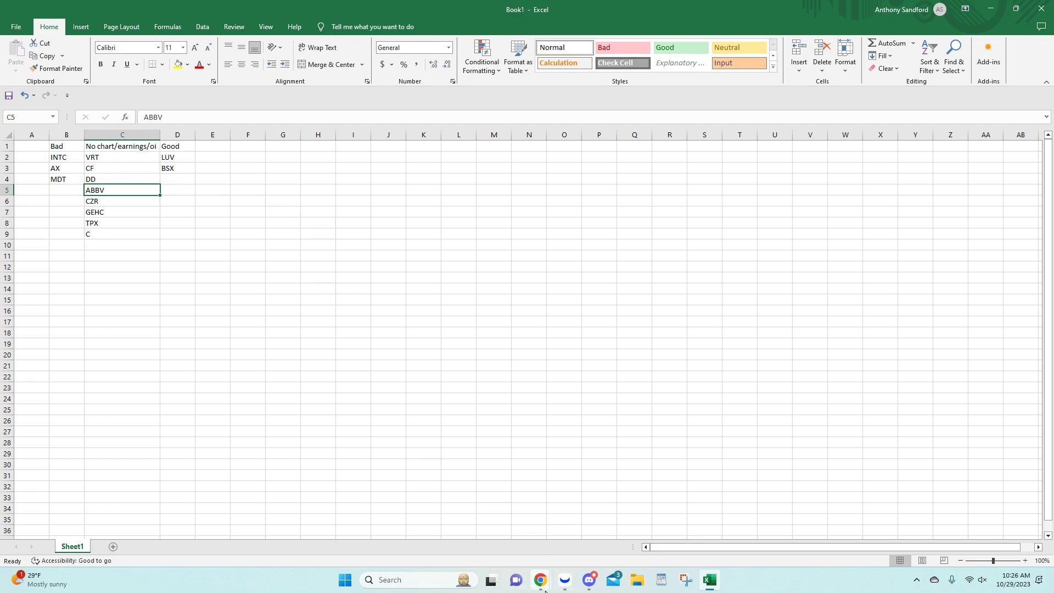
{"action": "mouse_move", "coordinate": [543, 588]}
{"action": "left_click", "coordinate": [423, 527]}
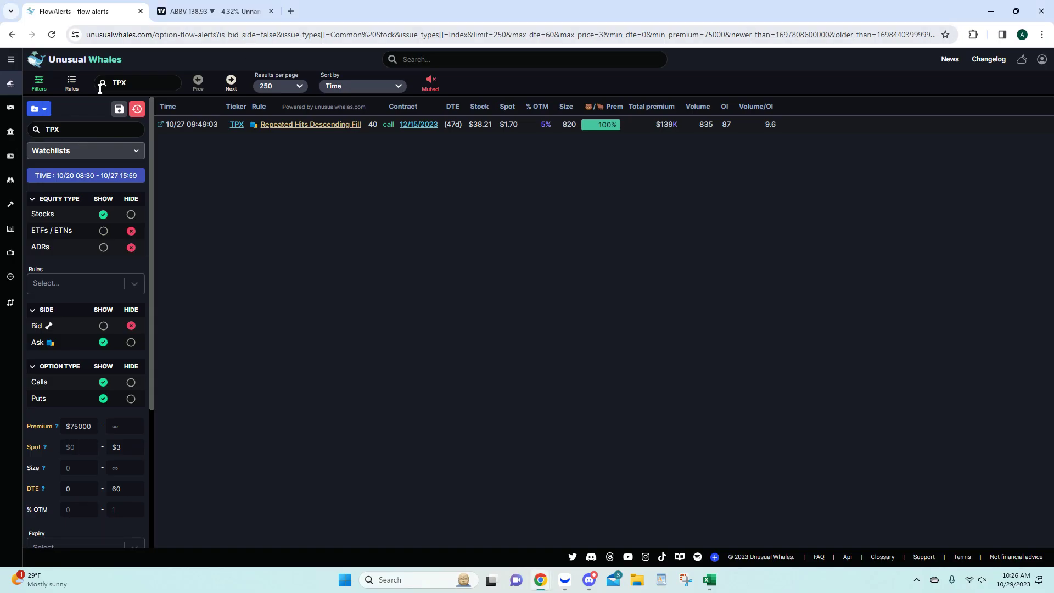
{"action": "left_click", "coordinate": [84, 130]}
{"action": "type", "text": "LUV"}
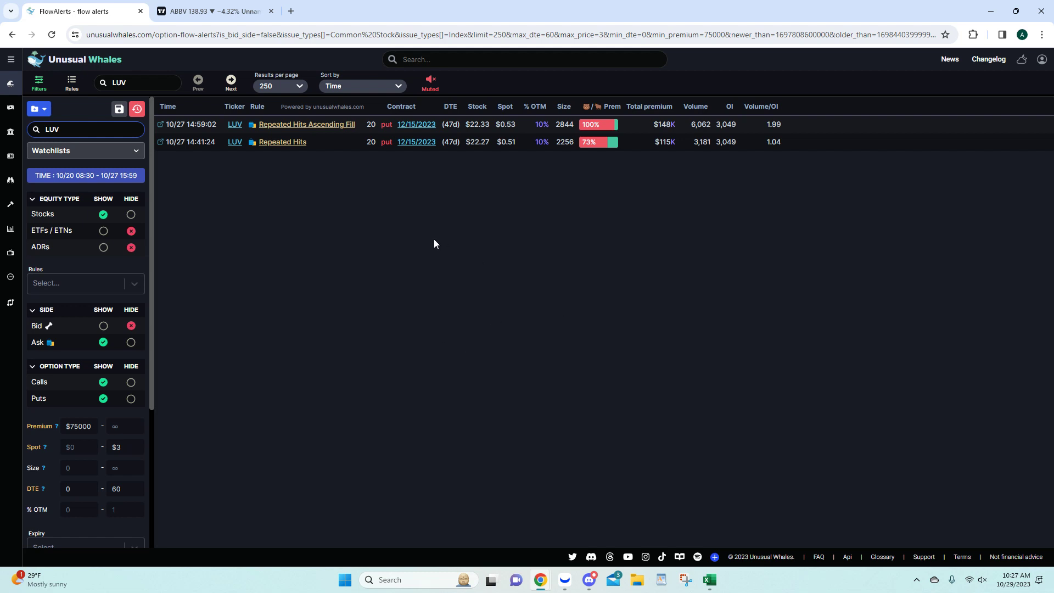
Step: Replace the ticker filter with INTC to review its flow alerts
{"action": "left_click_drag", "start_coordinate": [74, 123], "coordinate": [22, 132]}
{"action": "key", "text": "BackSpace"}
{"action": "type", "text": "INTC"}
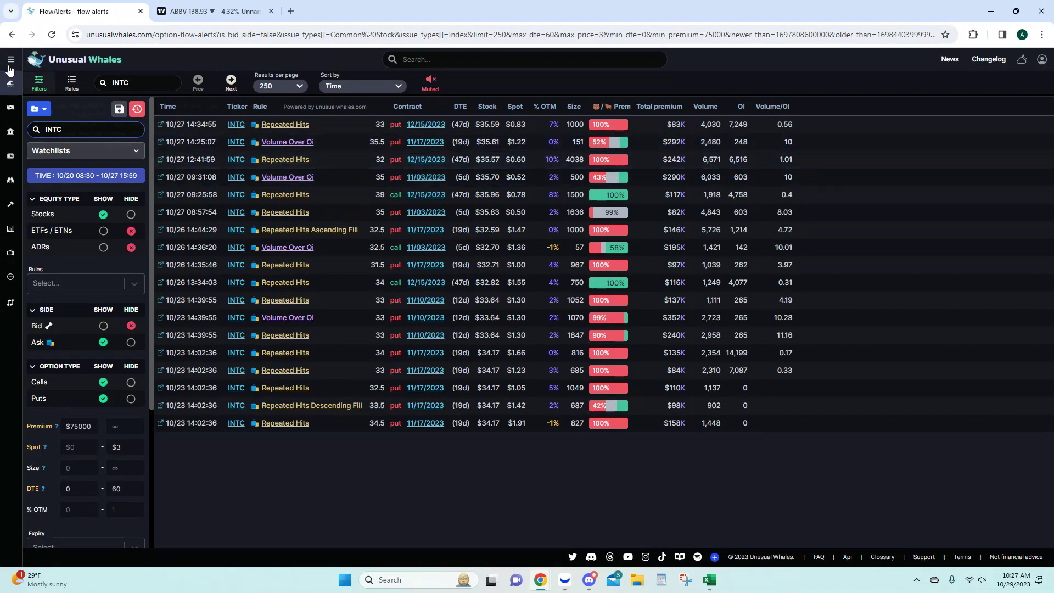
Step: Set the ticker filter back to LUV in place of INTC
{"action": "double_click", "coordinate": [66, 129]}
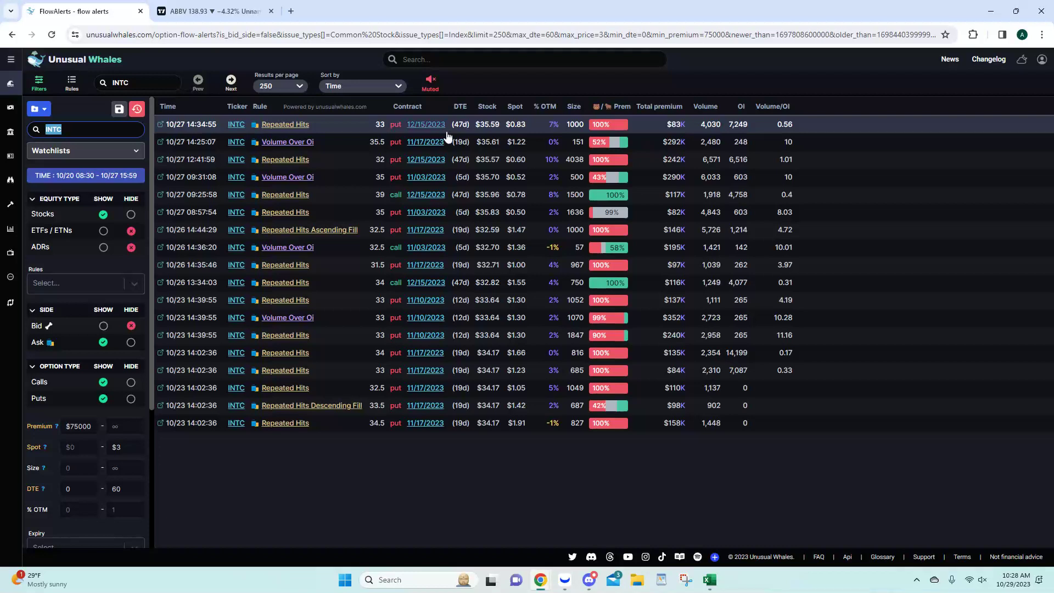
{"action": "left_click_drag", "start_coordinate": [54, 129], "coordinate": [38, 129]}
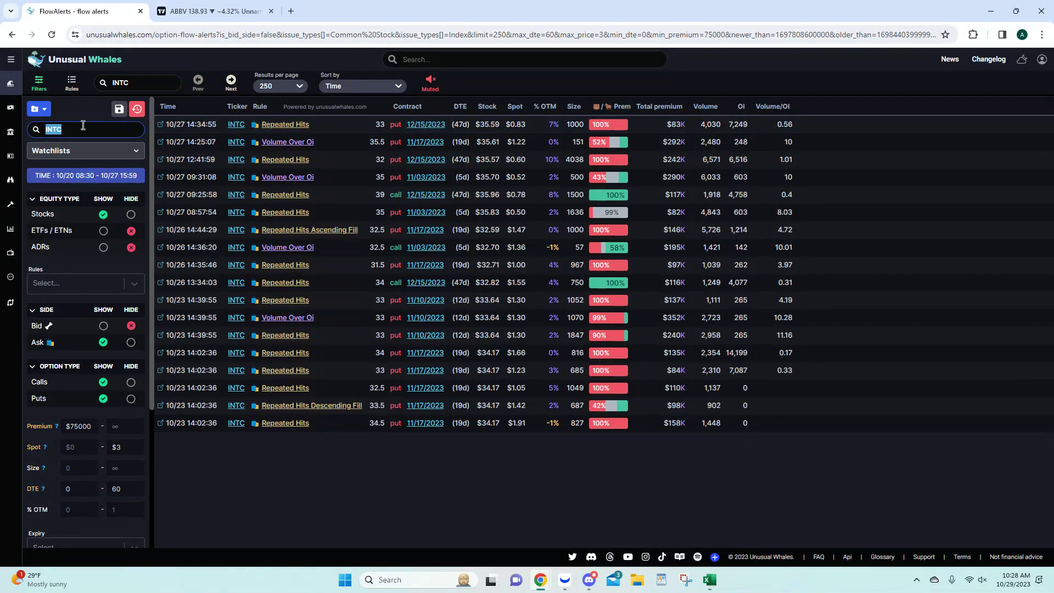
{"action": "left_click", "coordinate": [70, 133]}
{"action": "type", "text": "LUV"}
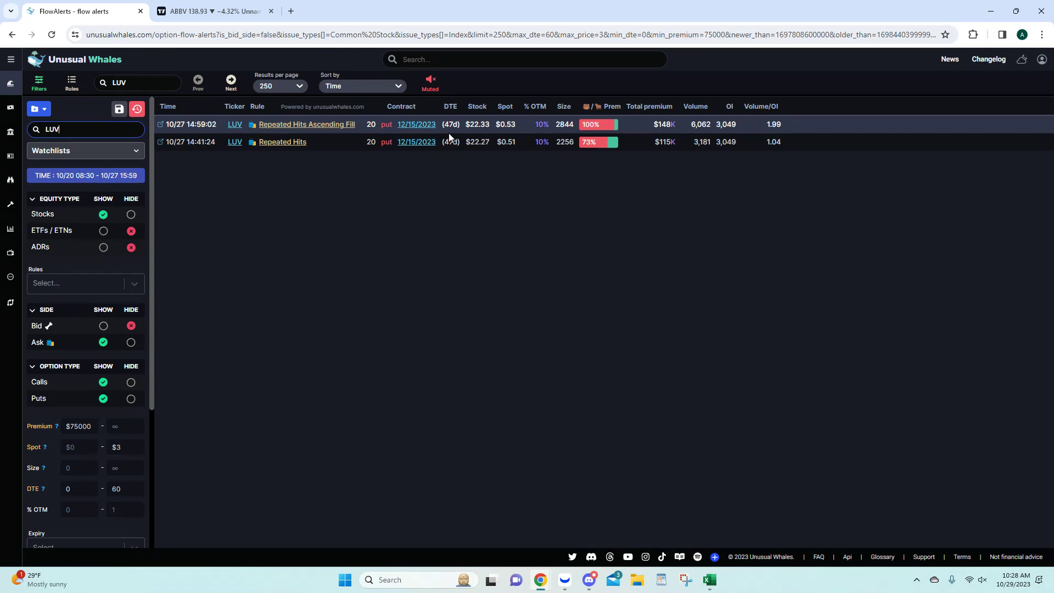
Step: Open the time and sales of LUV's Repeated Hits Ascending Fill alert and review the individual 20 put trades
{"action": "left_click", "coordinate": [333, 129]}
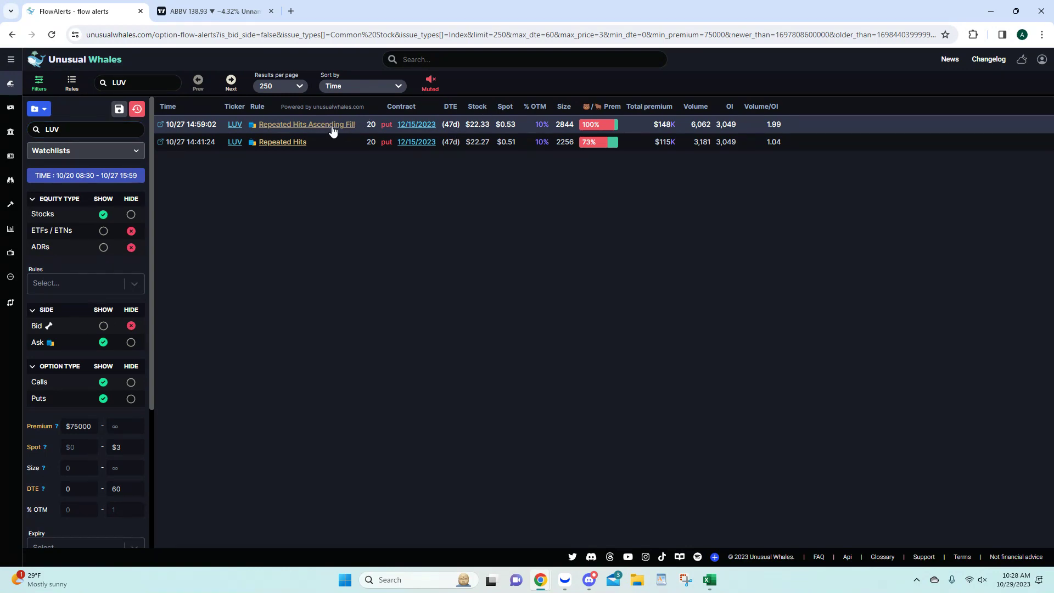
{"action": "scroll", "coordinate": [296, 264], "scroll_direction": "down", "scroll_amount": 5}
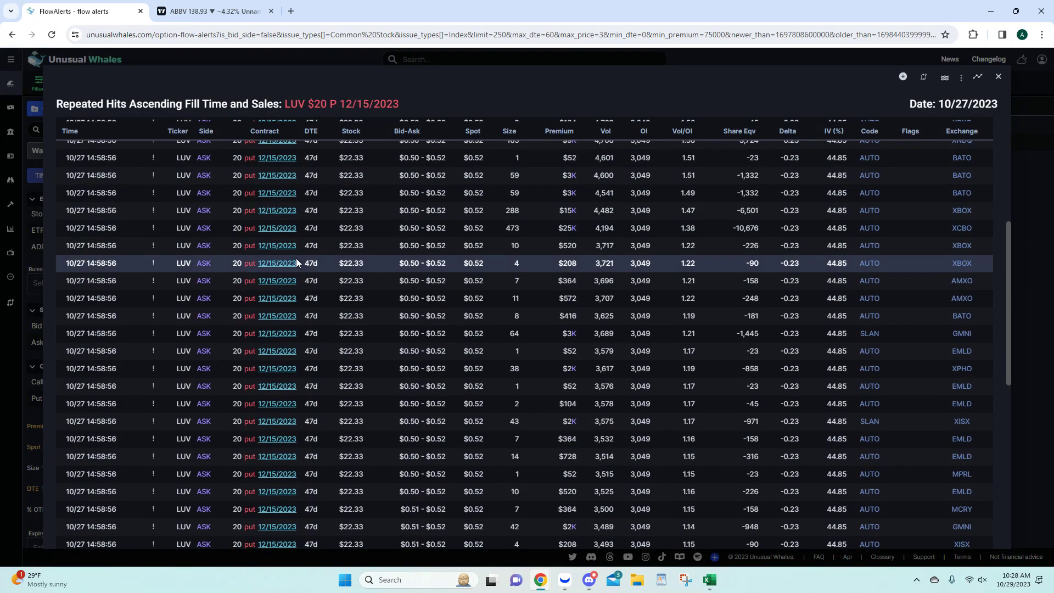
{"action": "scroll", "coordinate": [308, 274], "scroll_direction": "up", "scroll_amount": 5}
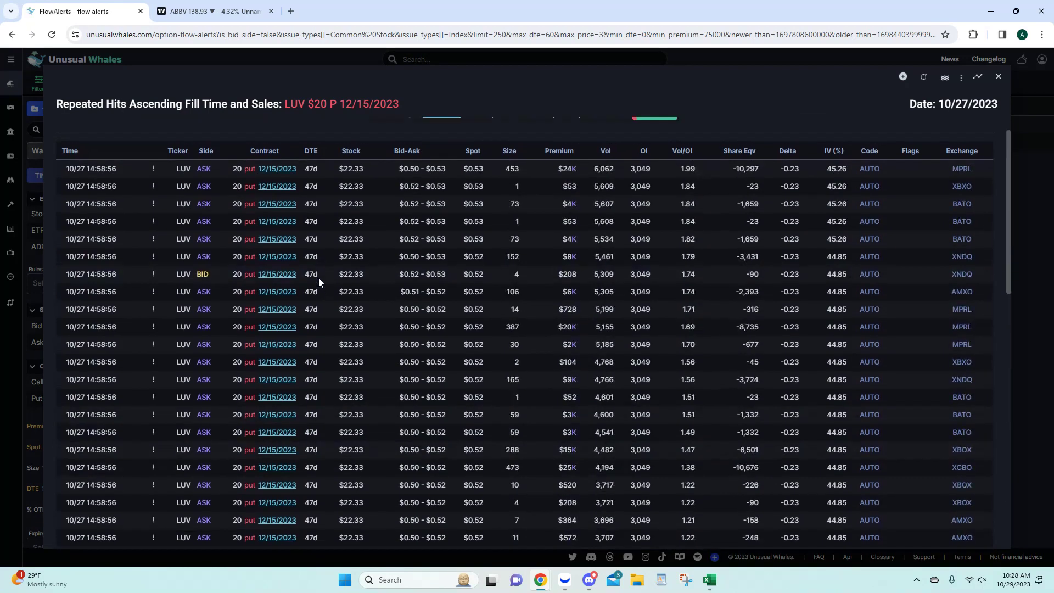
Step: Open the LUV 20 put in the Options Profit Calculator, examine its profit and loss table as Profit/(Loss), and close the calculator
{"action": "left_click", "coordinate": [978, 77]}
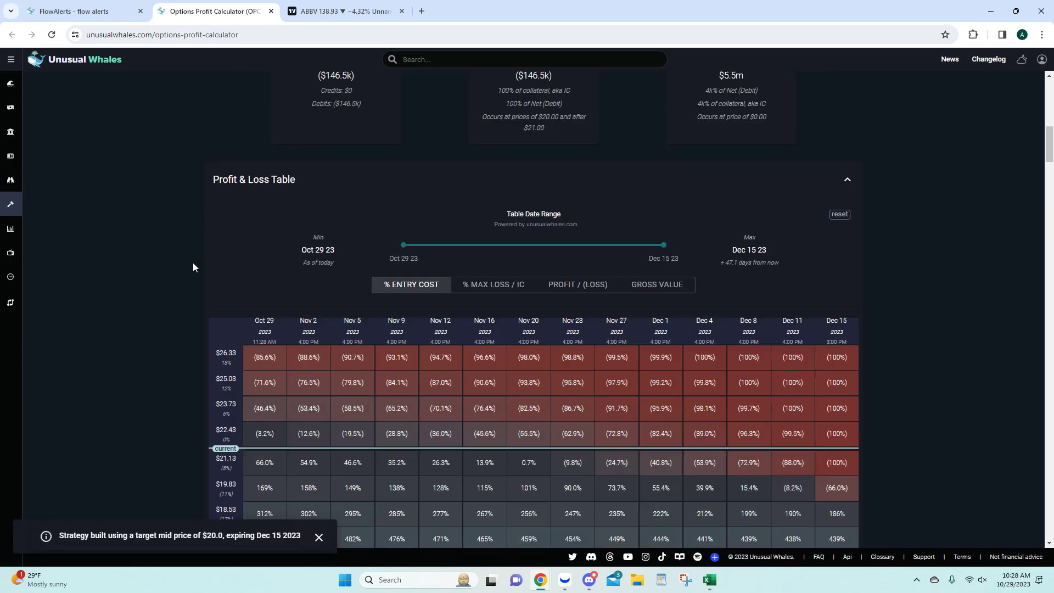
{"action": "scroll", "coordinate": [195, 267], "scroll_direction": "down", "scroll_amount": 4}
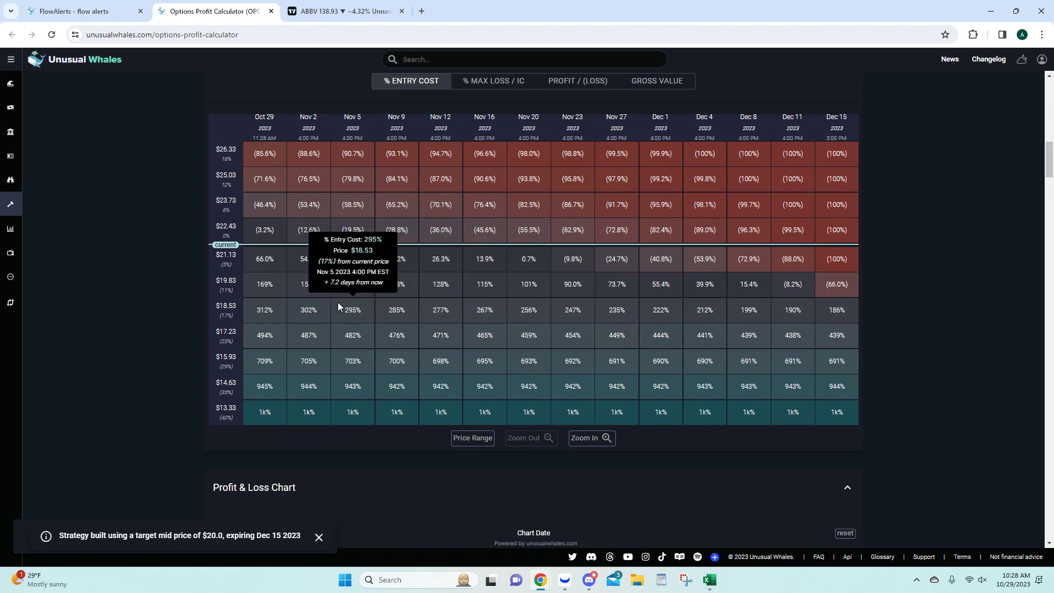
{"action": "scroll", "coordinate": [167, 241], "scroll_direction": "up", "scroll_amount": 2}
{"action": "left_click", "coordinate": [578, 190]}
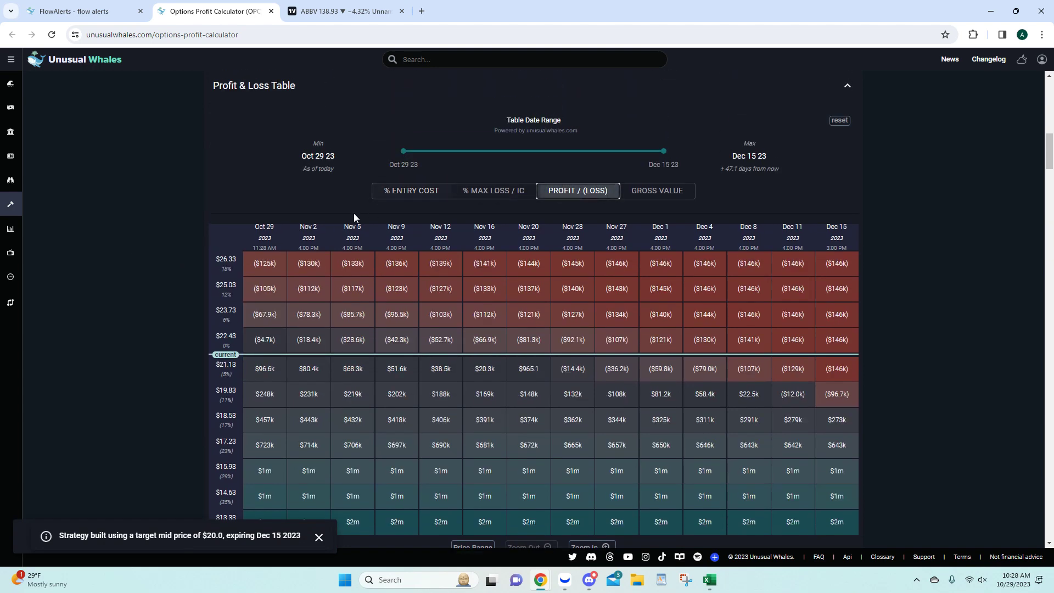
{"action": "scroll", "coordinate": [549, 187], "scroll_direction": "up", "scroll_amount": 10}
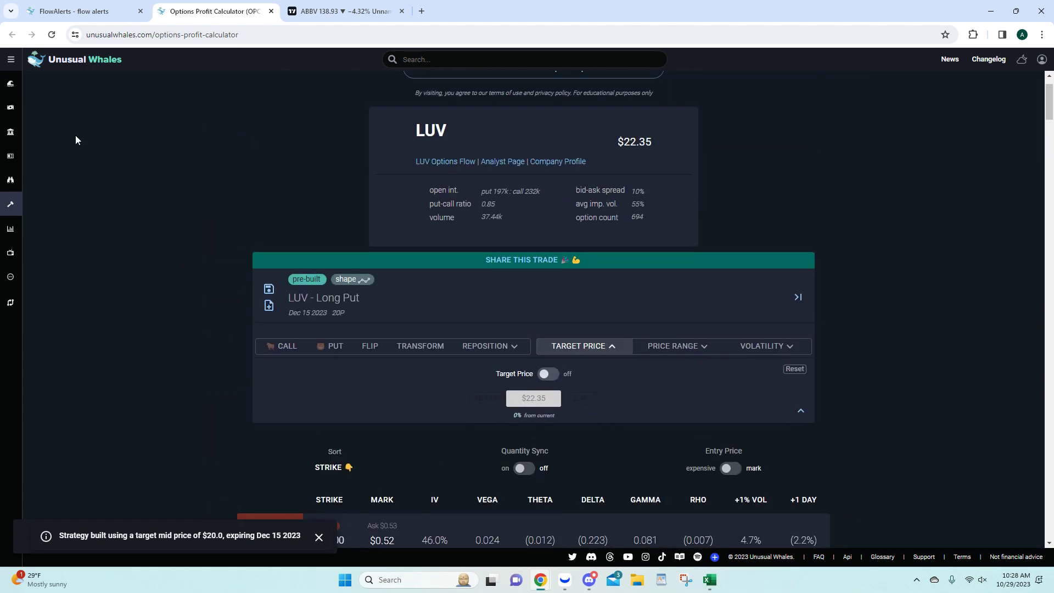
{"action": "scroll", "coordinate": [76, 140], "scroll_direction": "up", "scroll_amount": 1}
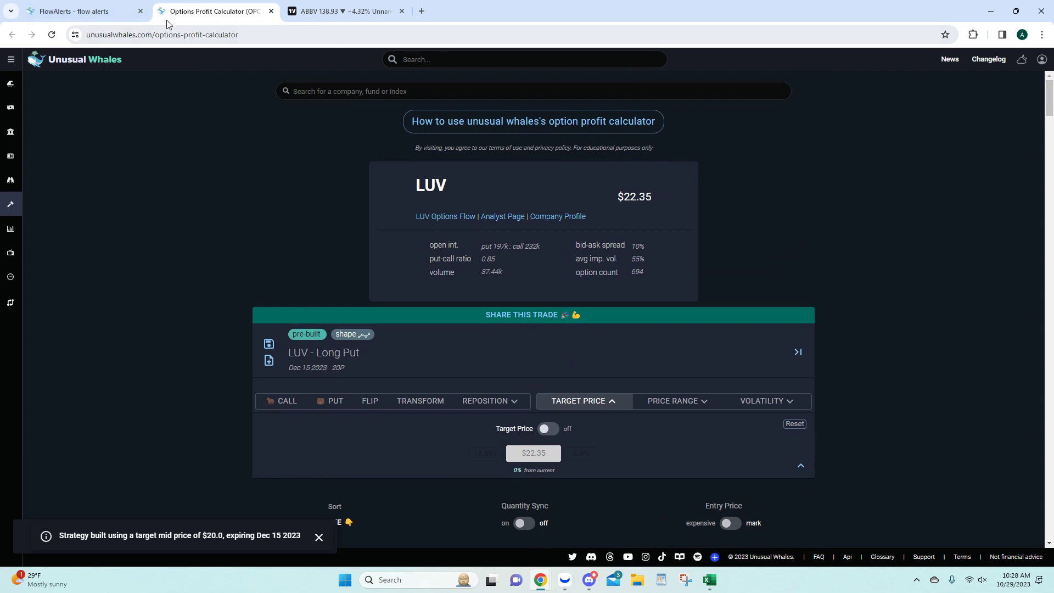
{"action": "left_click", "coordinate": [271, 11]}
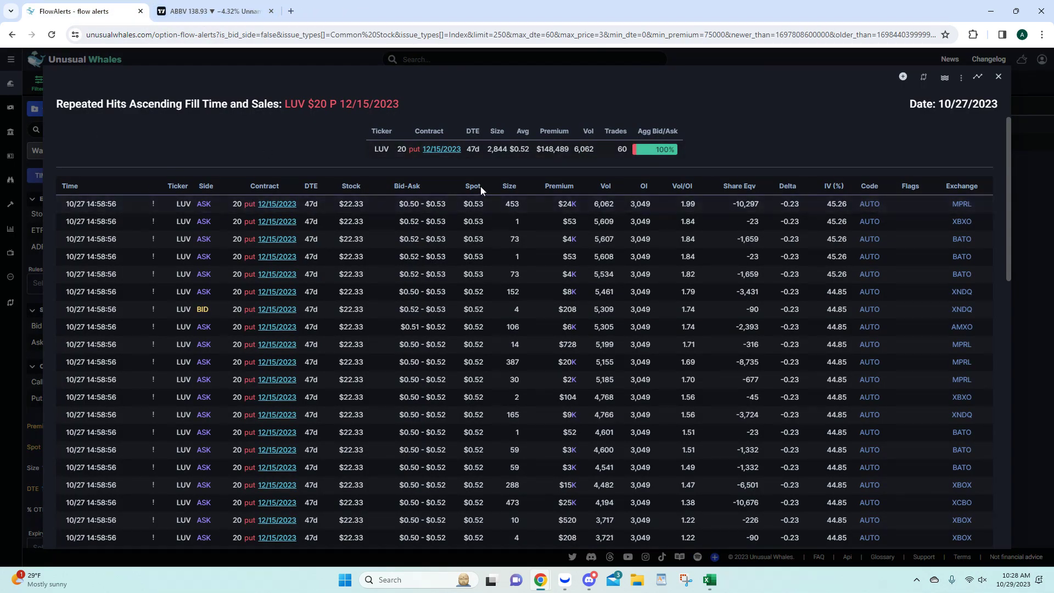
Step: Finish reviewing the Ascending Fill trades and open the time and sales of LUV's 14:41:24 Repeated Hits alert
{"action": "scroll", "coordinate": [938, 135], "scroll_direction": "down", "scroll_amount": 7}
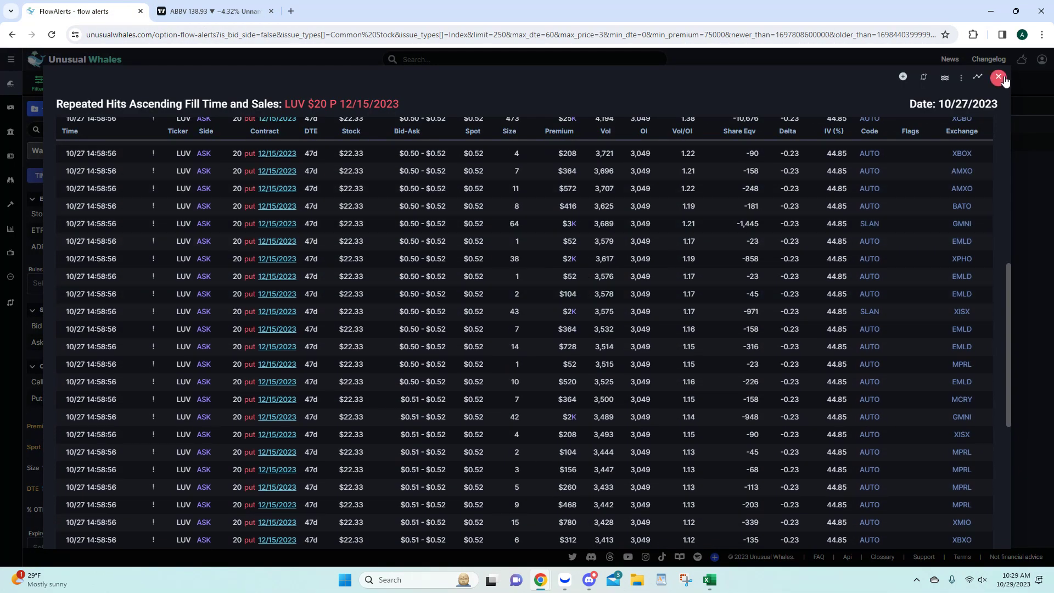
{"action": "left_click", "coordinate": [999, 77]}
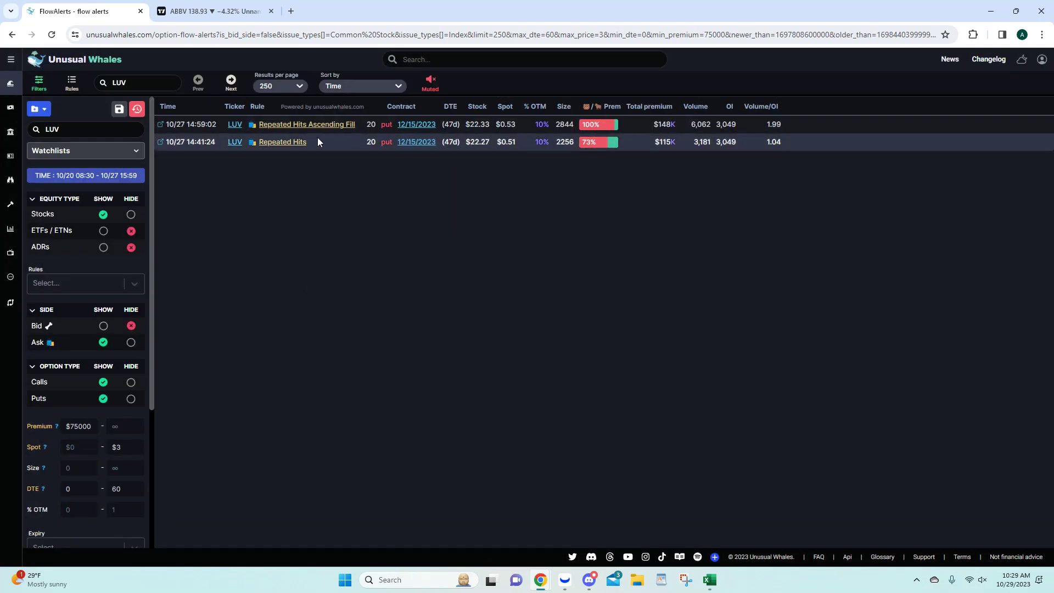
{"action": "left_click", "coordinate": [287, 143]}
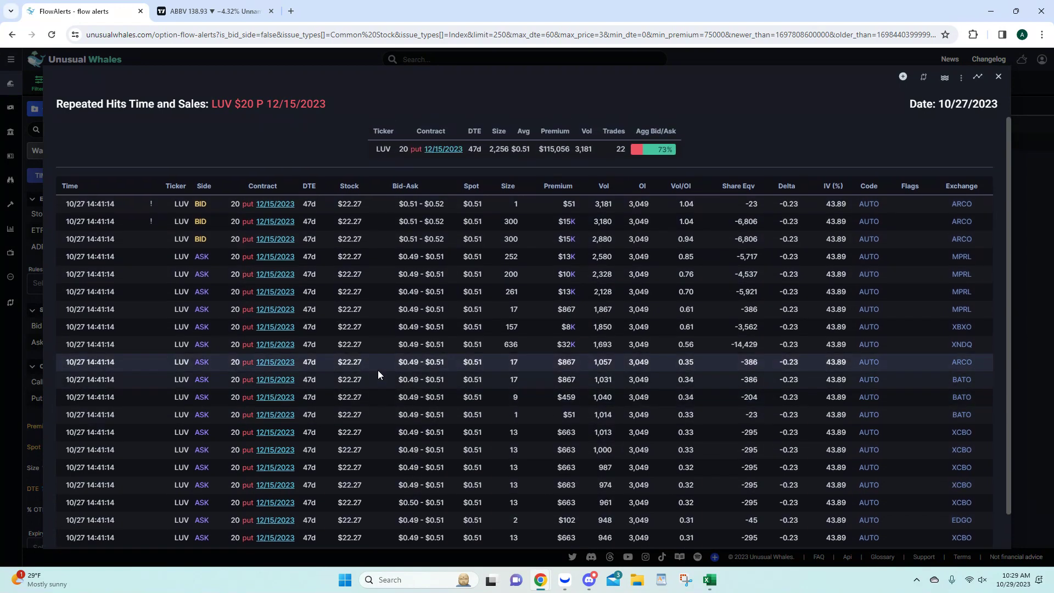
Step: Close the LUV time and sales, then examine LUV's daily chart in TradingView, including the price levels below the recent candles
{"action": "left_click", "coordinate": [999, 76]}
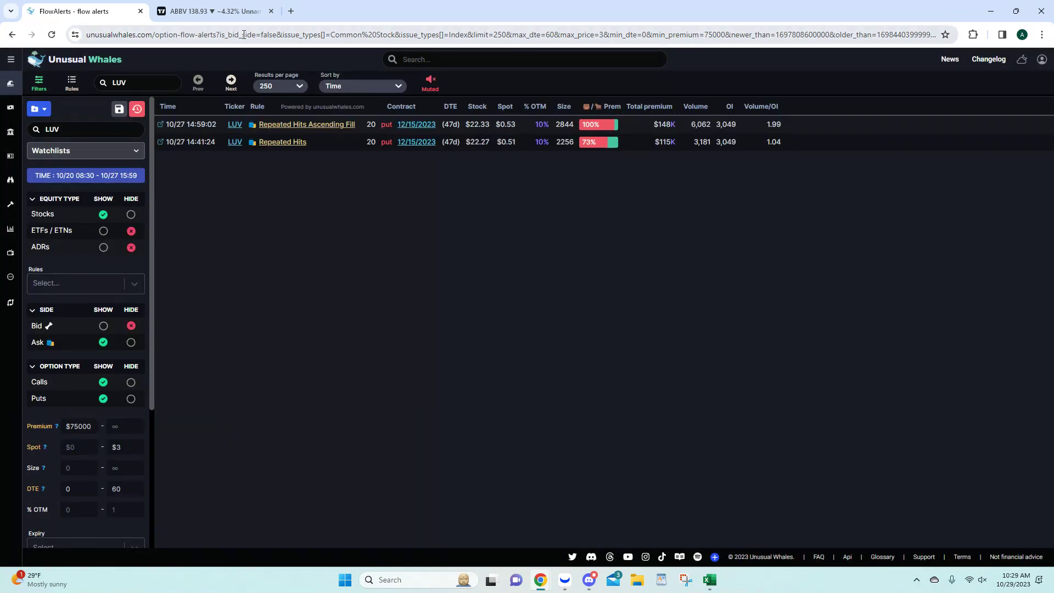
{"action": "left_click", "coordinate": [209, 11]}
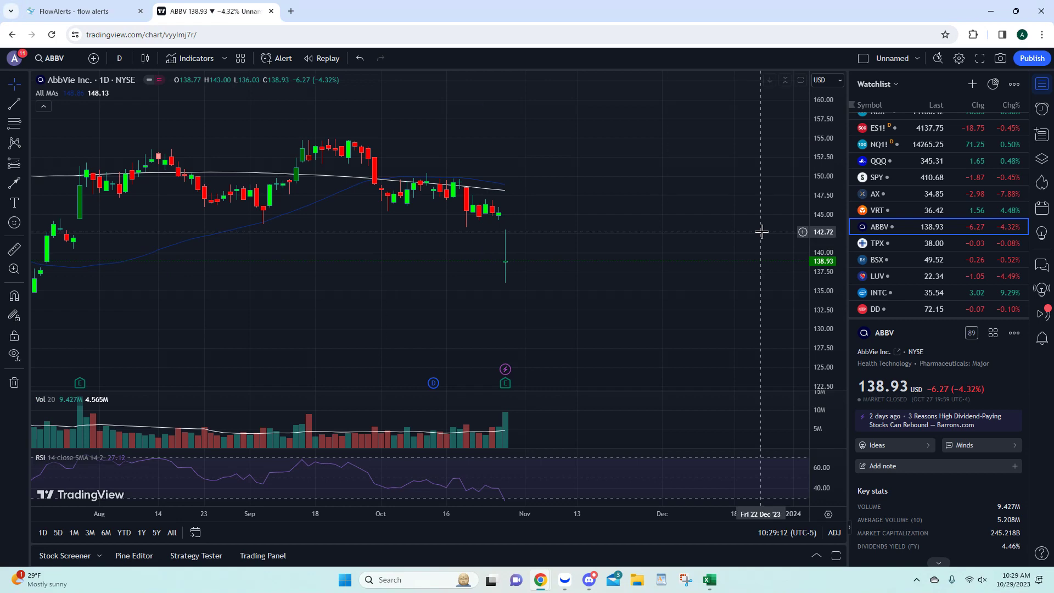
{"action": "left_click", "coordinate": [909, 278]}
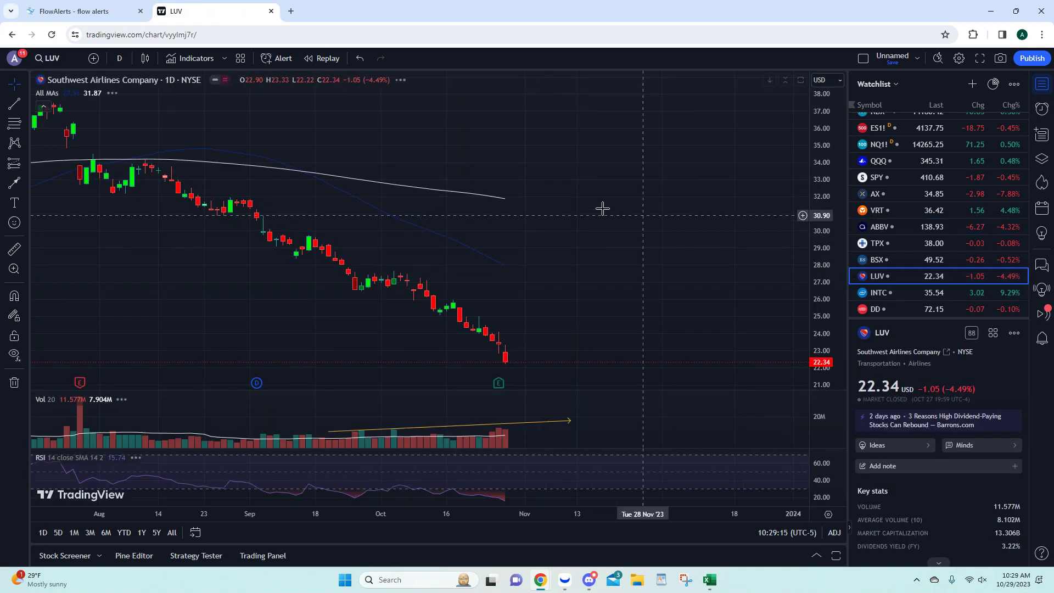
{"action": "scroll", "coordinate": [602, 209], "scroll_direction": "down", "scroll_amount": 3}
{"action": "left_click_drag", "start_coordinate": [669, 255], "coordinate": [656, 140]}
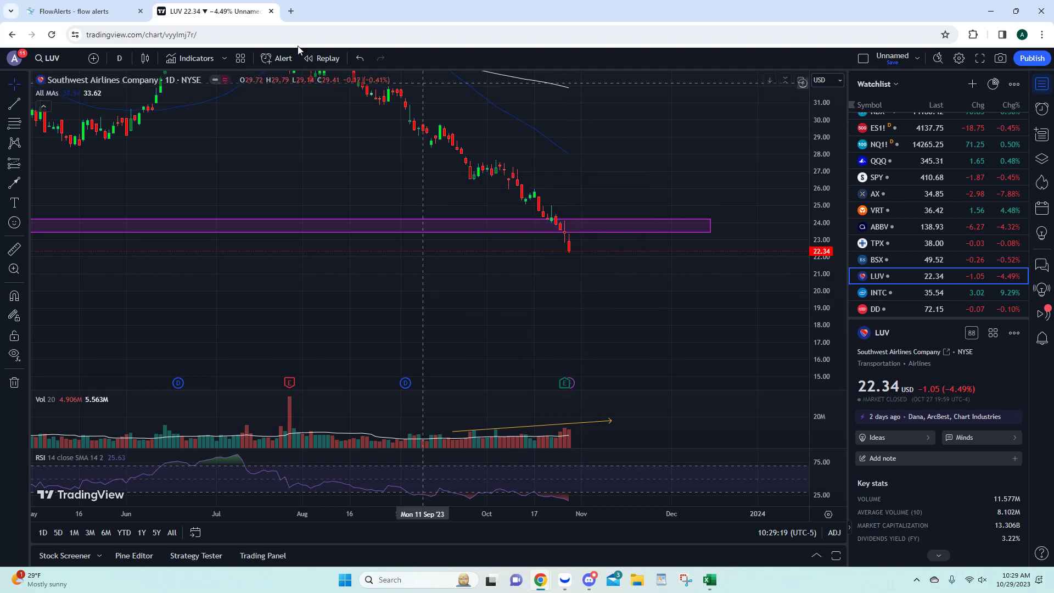
Step: Return to the Unusual Whales flow alerts, review the chain summary of the LUV 20 put expiring 12/15/2023, and close it
{"action": "left_click", "coordinate": [74, 11]}
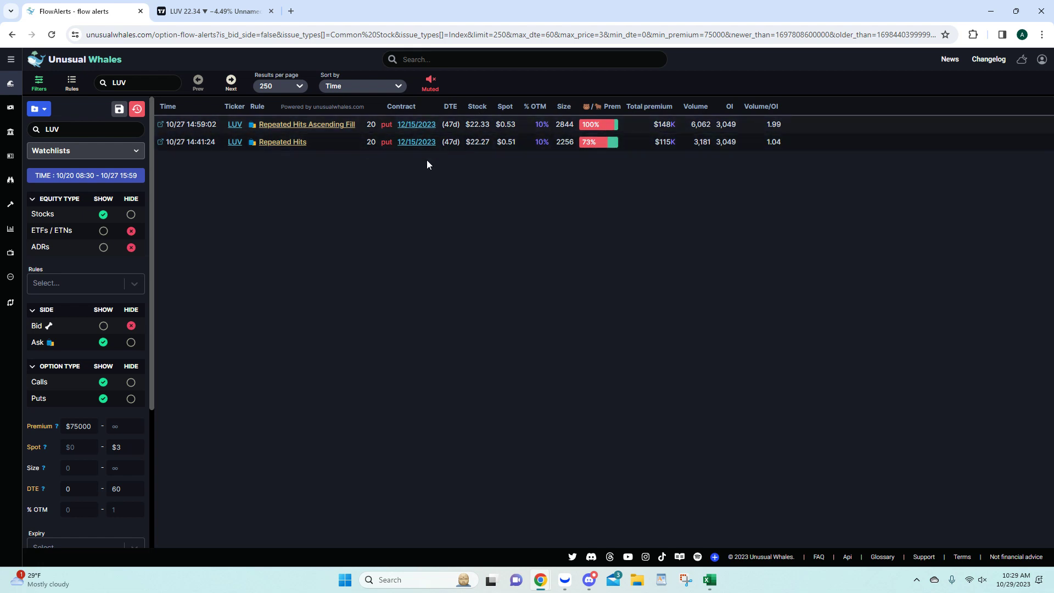
{"action": "left_click", "coordinate": [416, 126]}
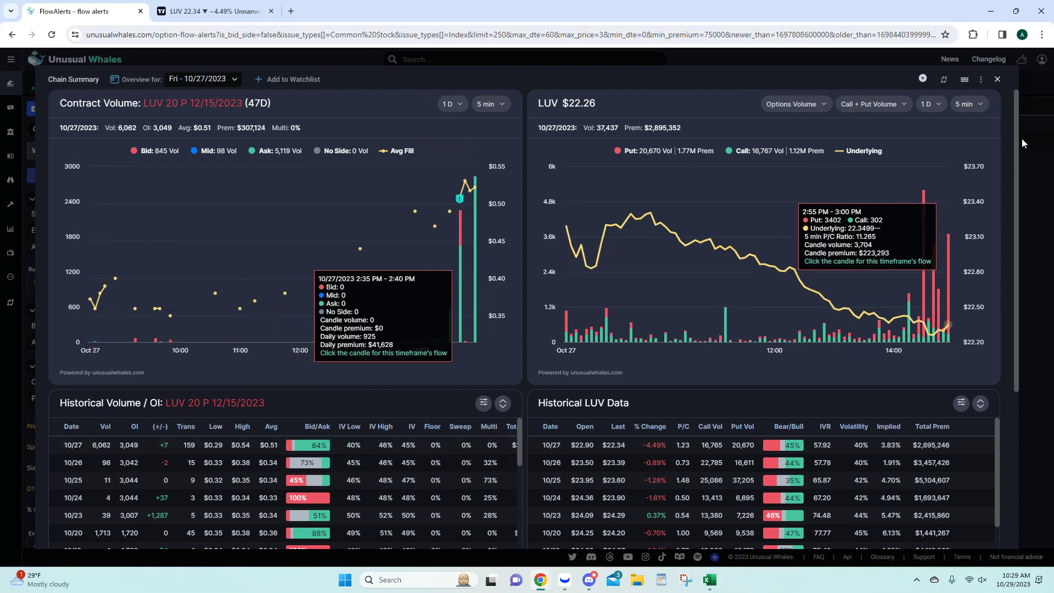
{"action": "left_click", "coordinate": [998, 79]}
Step: Set the flow alerts' ticker filter to BSX in place of LUV
{"action": "left_click", "coordinate": [83, 129]}
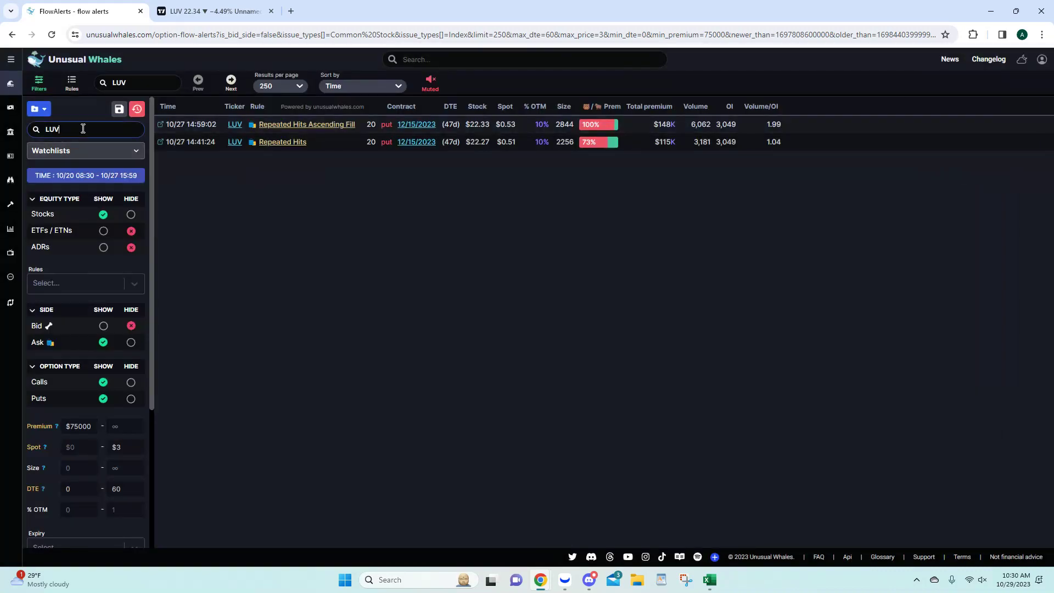
{"action": "key", "text": "ctrl+a"}
{"action": "type", "text": "BSX"}
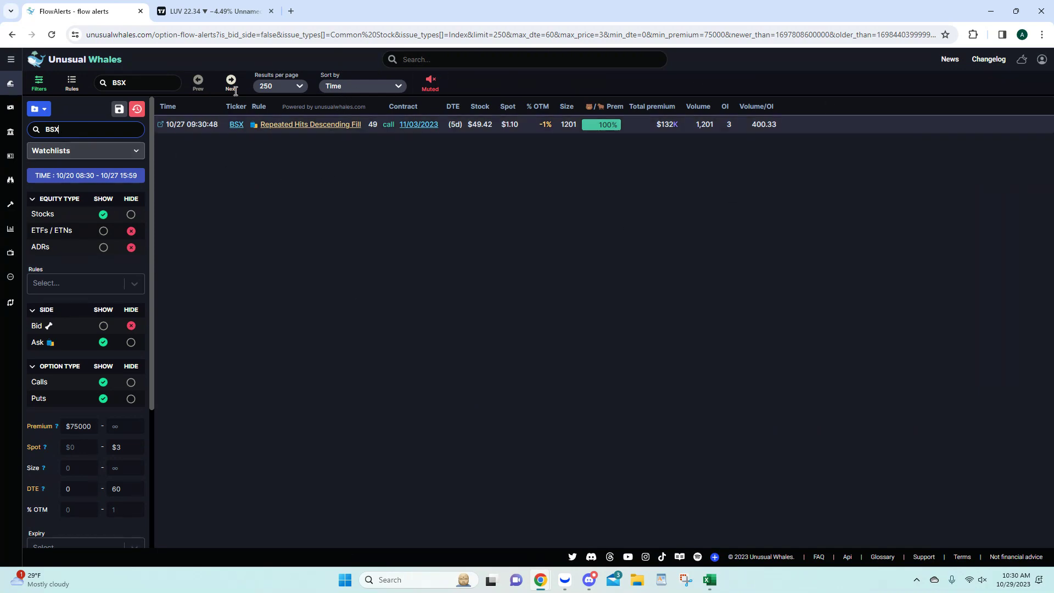
Step: Examine BSX's daily chart in TradingView around the latest candles and compare it with its Repeated Hits Descending Fill alert
{"action": "left_click", "coordinate": [214, 11]}
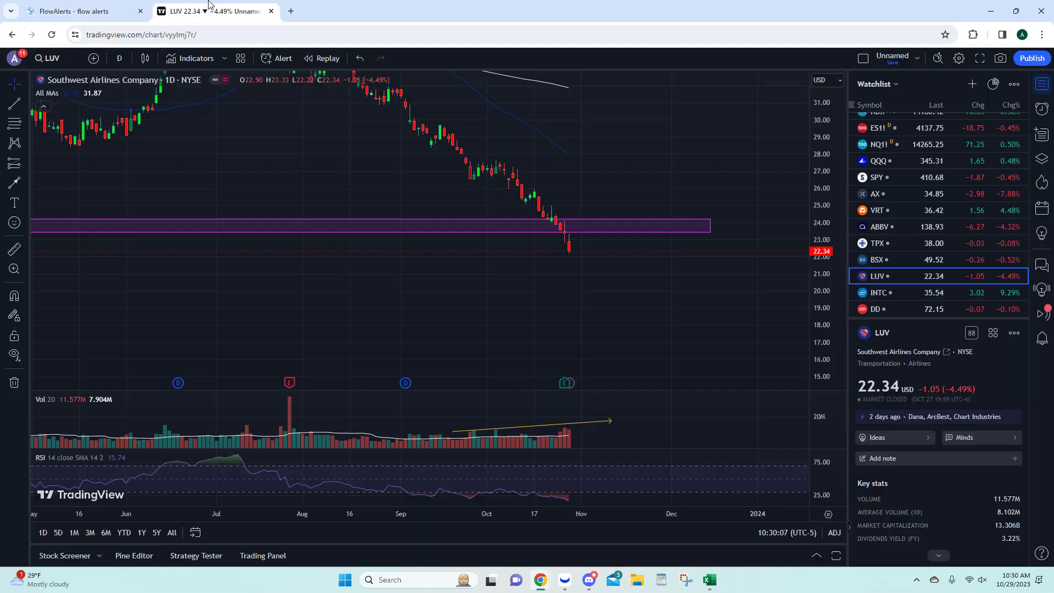
{"action": "left_click", "coordinate": [914, 262]}
{"action": "mouse_move", "coordinate": [564, 388]}
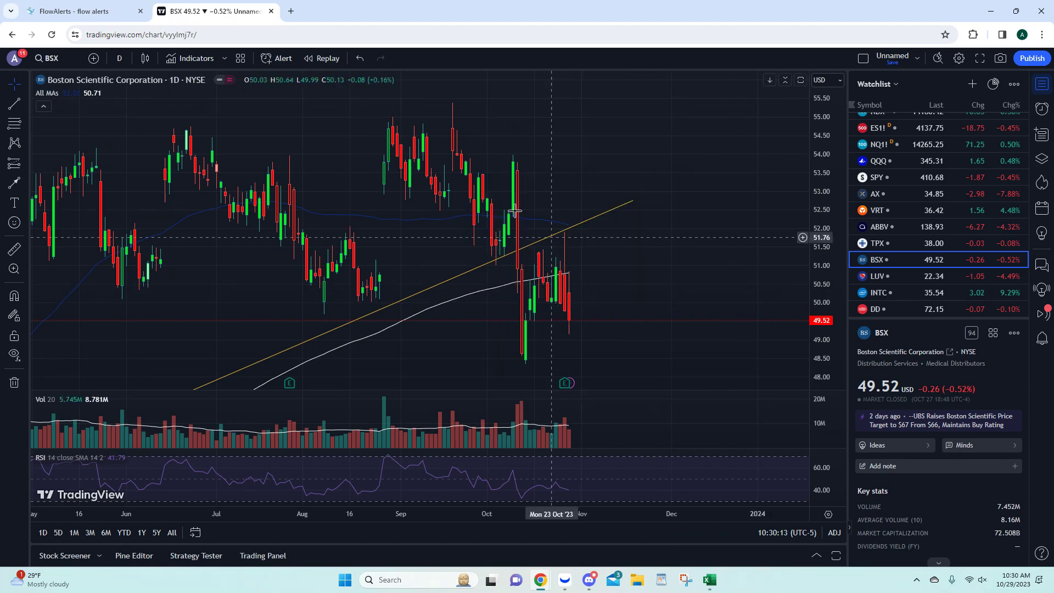
{"action": "left_click", "coordinate": [76, 11]}
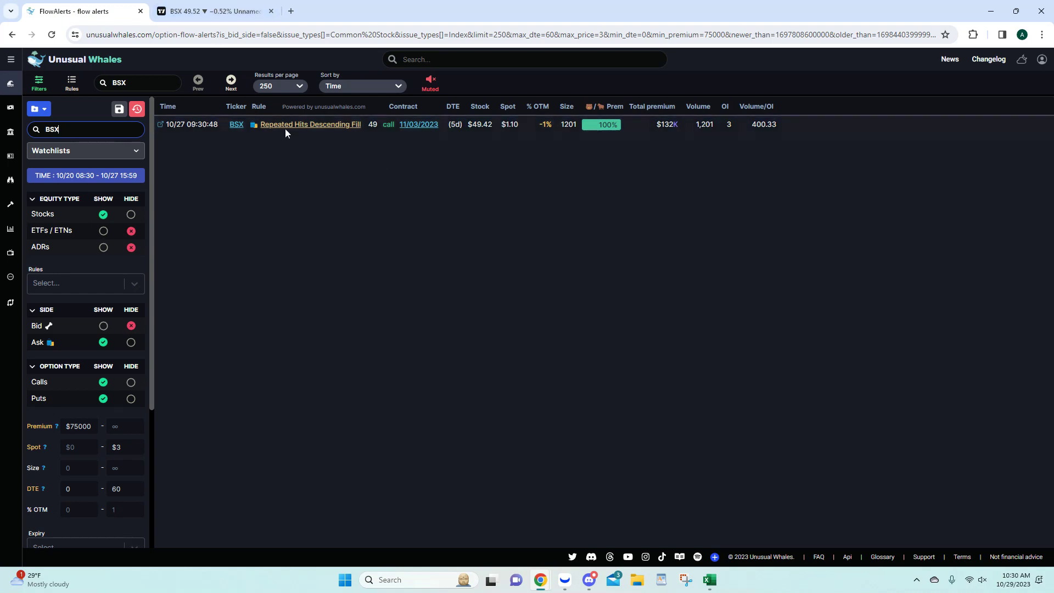
{"action": "key", "text": "ctrl+Tab"}
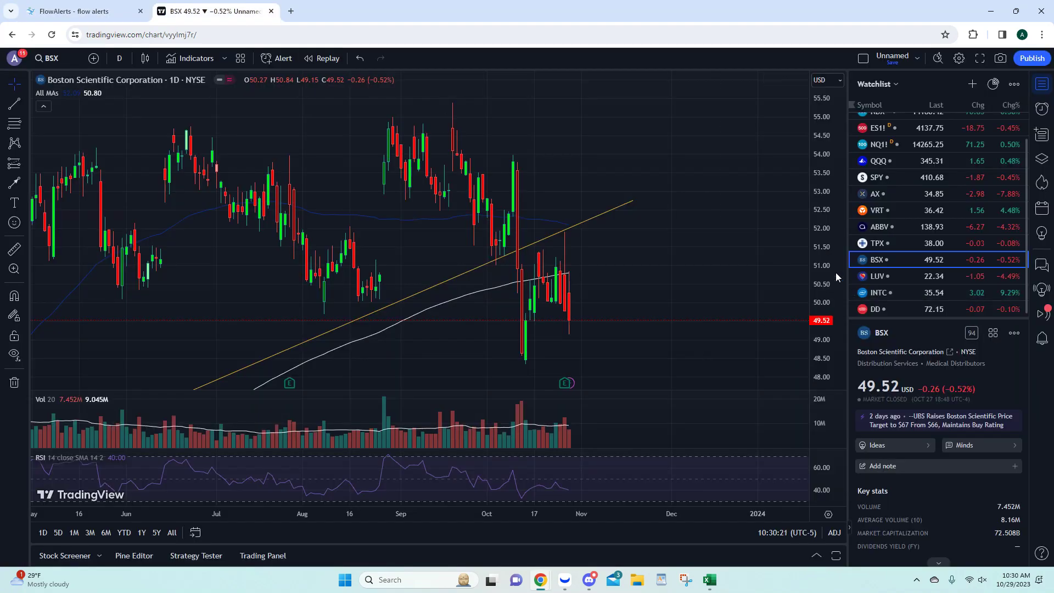
{"action": "scroll", "coordinate": [604, 250], "scroll_direction": "up", "scroll_amount": 3}
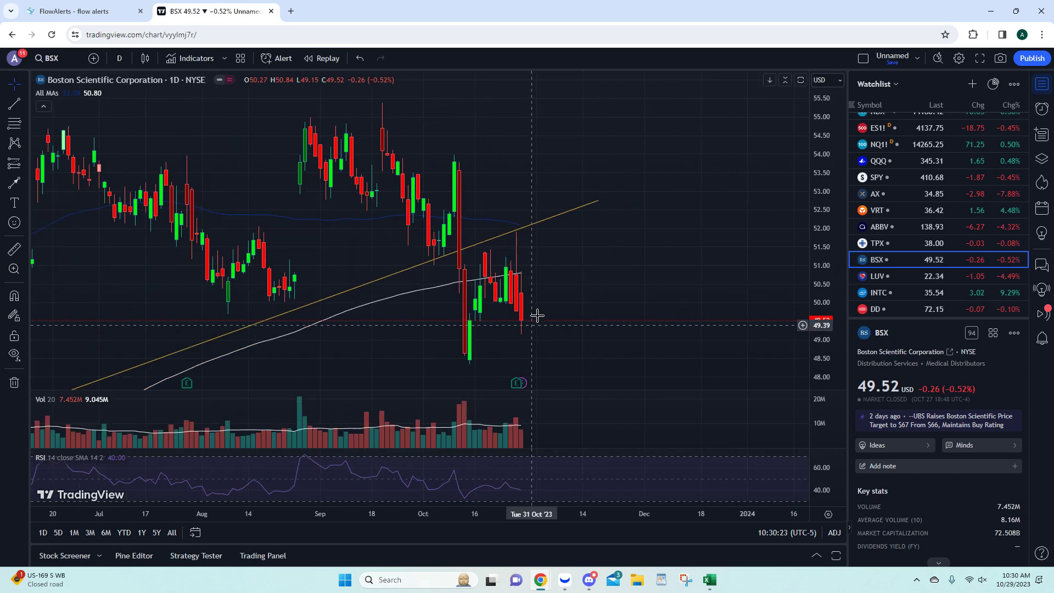
{"action": "left_click_drag", "start_coordinate": [598, 260], "coordinate": [632, 173]}
{"action": "key", "text": "ctrl+Tab"}
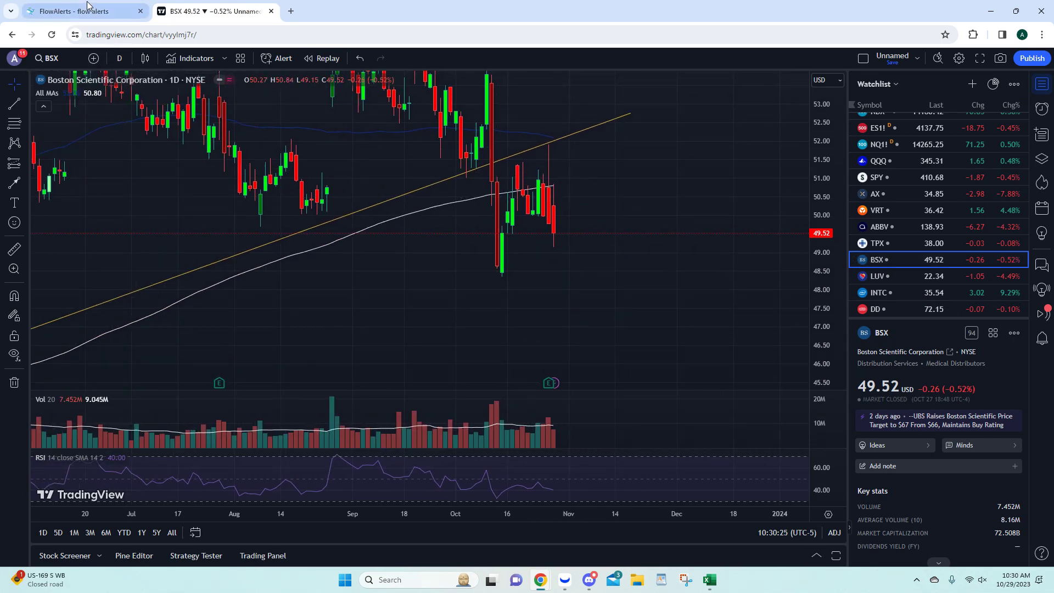
{"action": "left_click", "coordinate": [216, 13]}
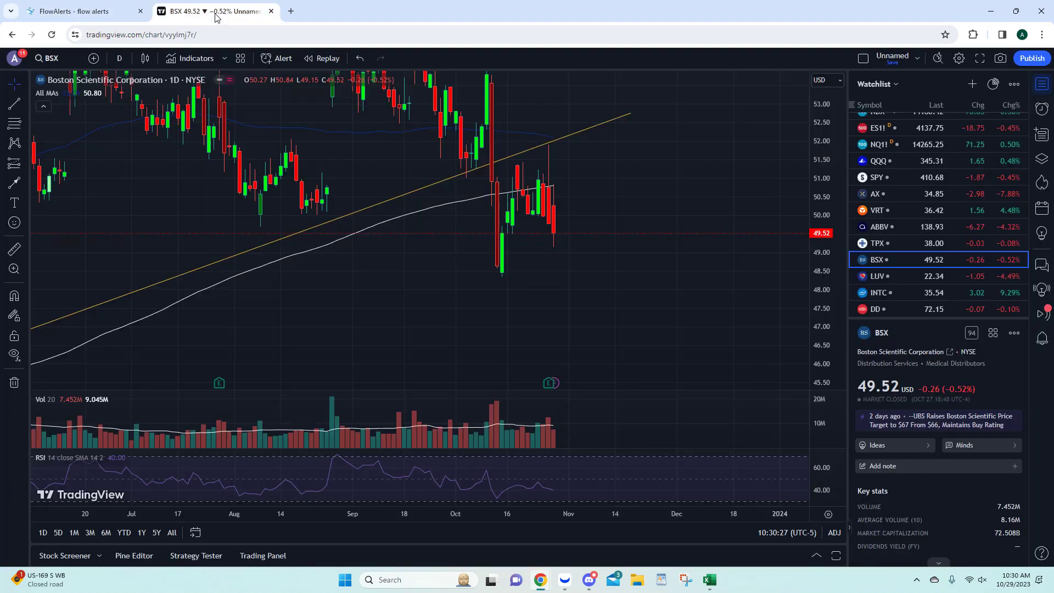
Step: Switch the BSX chart to the 5-minute interval, reset its view, and examine the price action around 09:30 on 27 October
{"action": "left_click", "coordinate": [119, 58]}
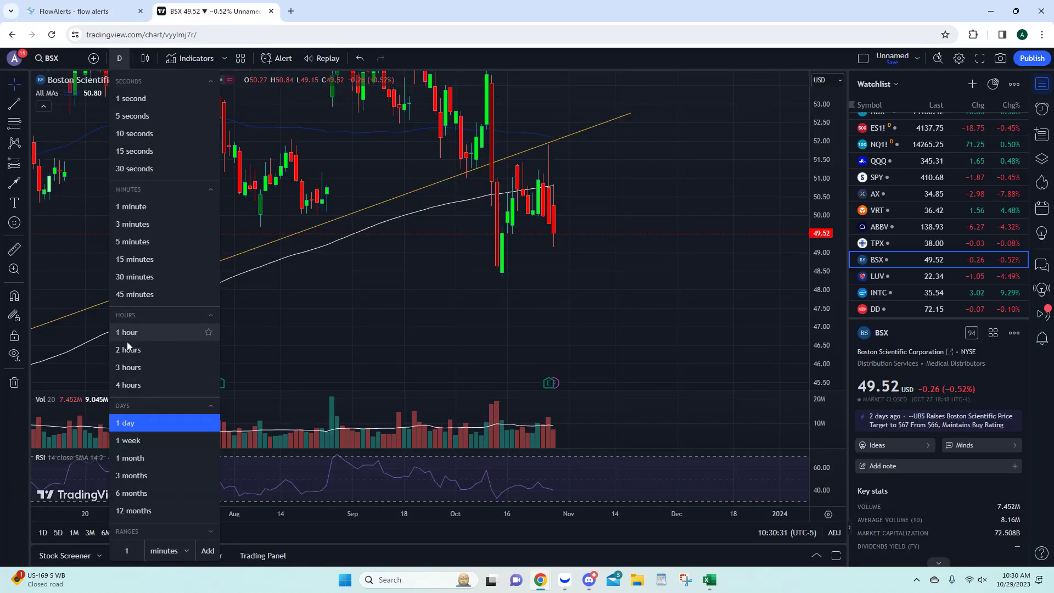
{"action": "left_click", "coordinate": [129, 242]}
{"action": "right_click", "coordinate": [571, 171]}
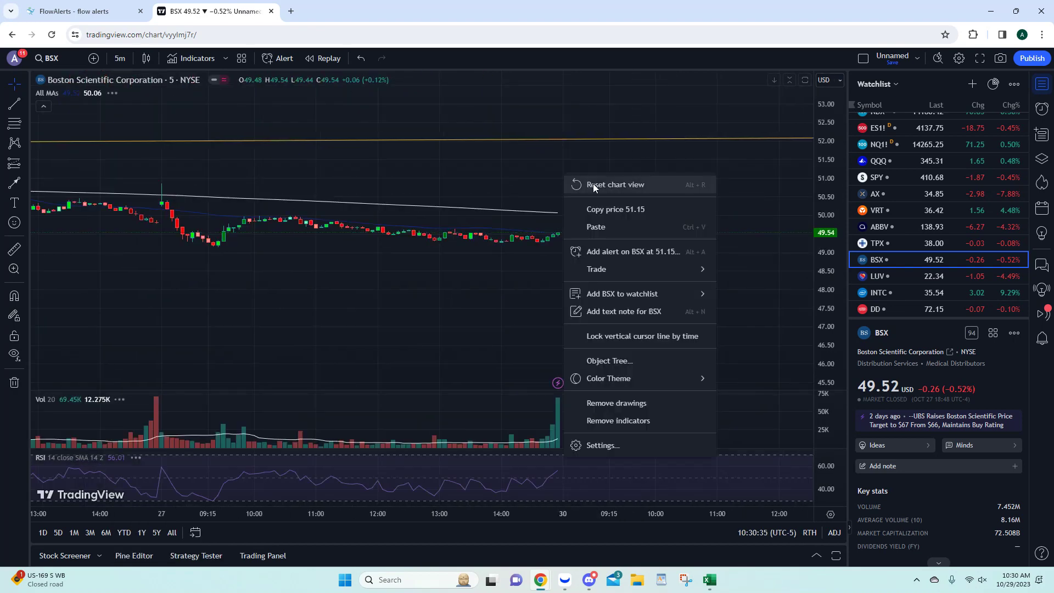
{"action": "left_click", "coordinate": [596, 182]}
{"action": "scroll", "coordinate": [607, 273], "scroll_direction": "down", "scroll_amount": 5}
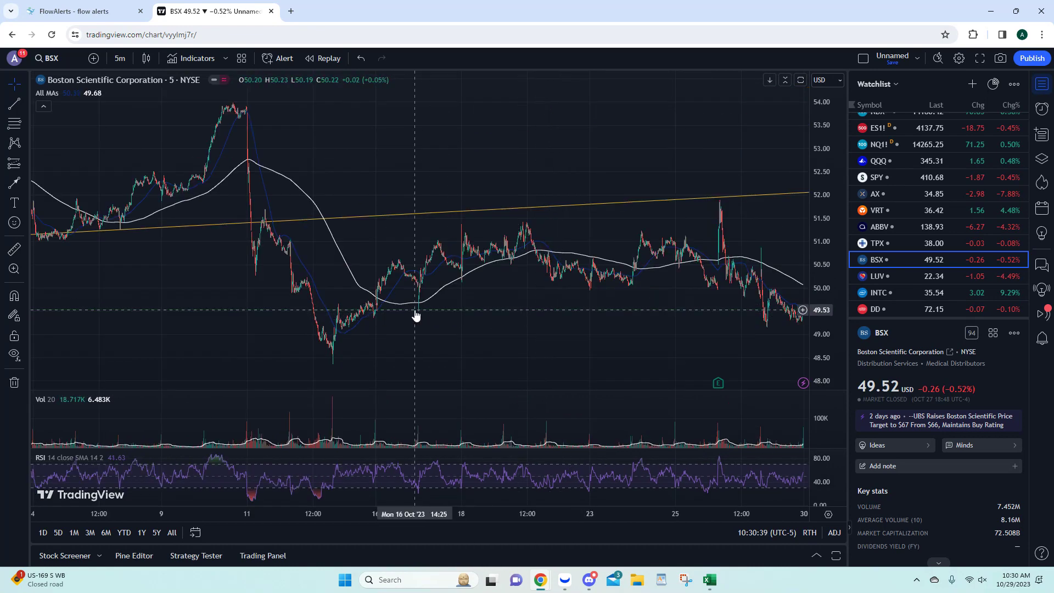
{"action": "scroll", "coordinate": [377, 315], "scroll_direction": "up", "scroll_amount": 4}
{"action": "scroll", "coordinate": [503, 318], "scroll_direction": "up", "scroll_amount": 4}
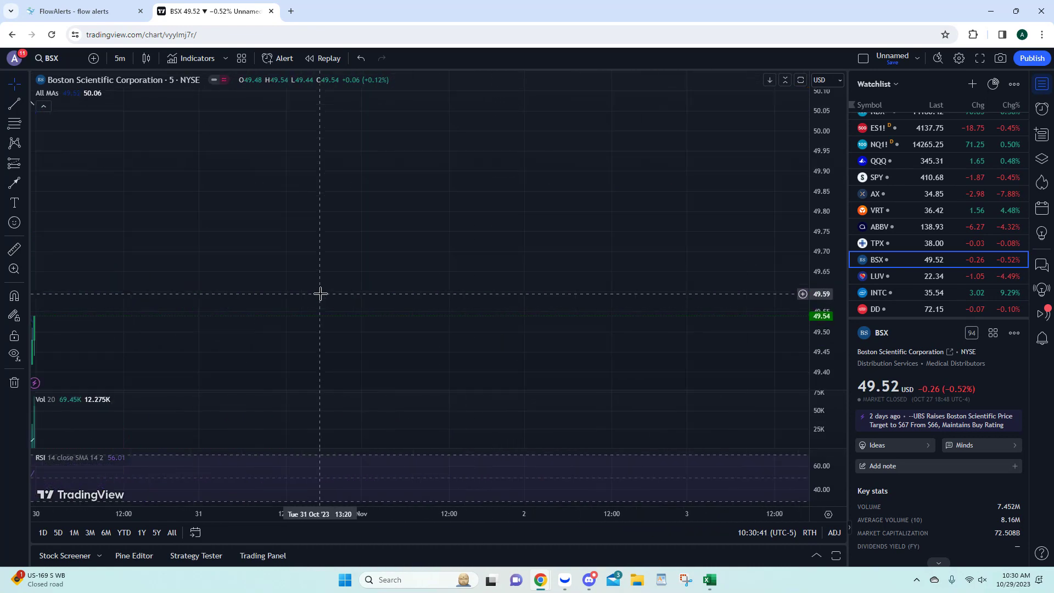
{"action": "left_click_drag", "start_coordinate": [320, 294], "coordinate": [442, 265]}
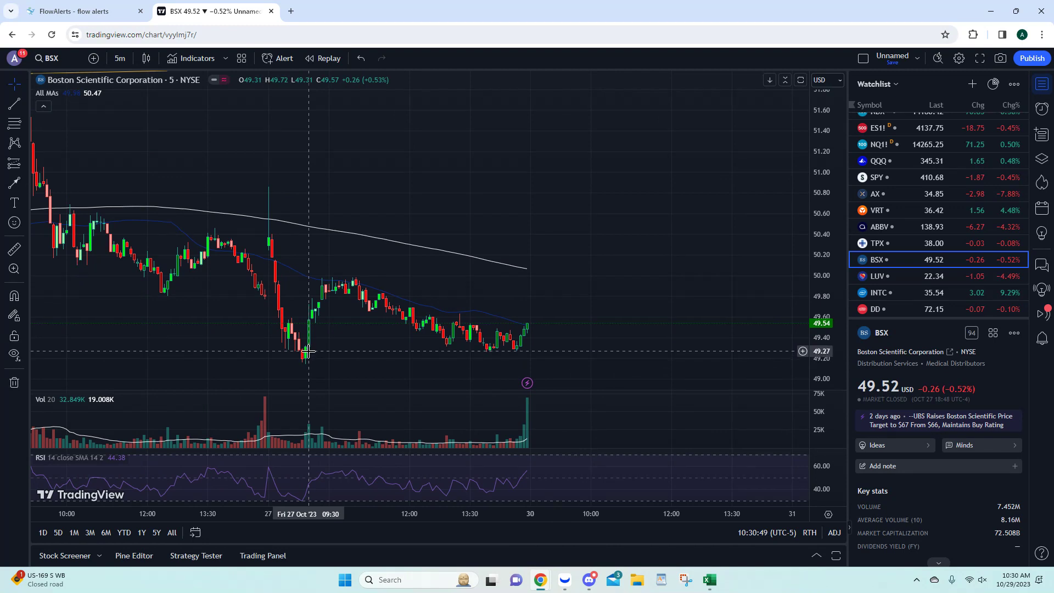
Step: Return to the Unusual Whales flow alerts, review the BSX 49 call 11/03/2023 contract volume and history, and close the chain summary
{"action": "left_click", "coordinate": [73, 7]}
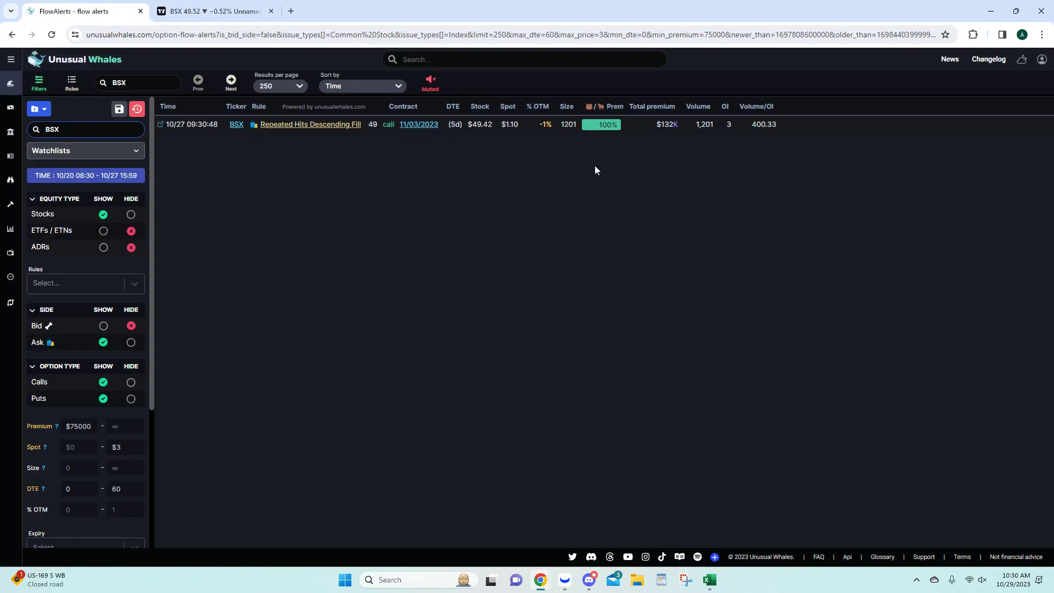
{"action": "left_click", "coordinate": [408, 124]}
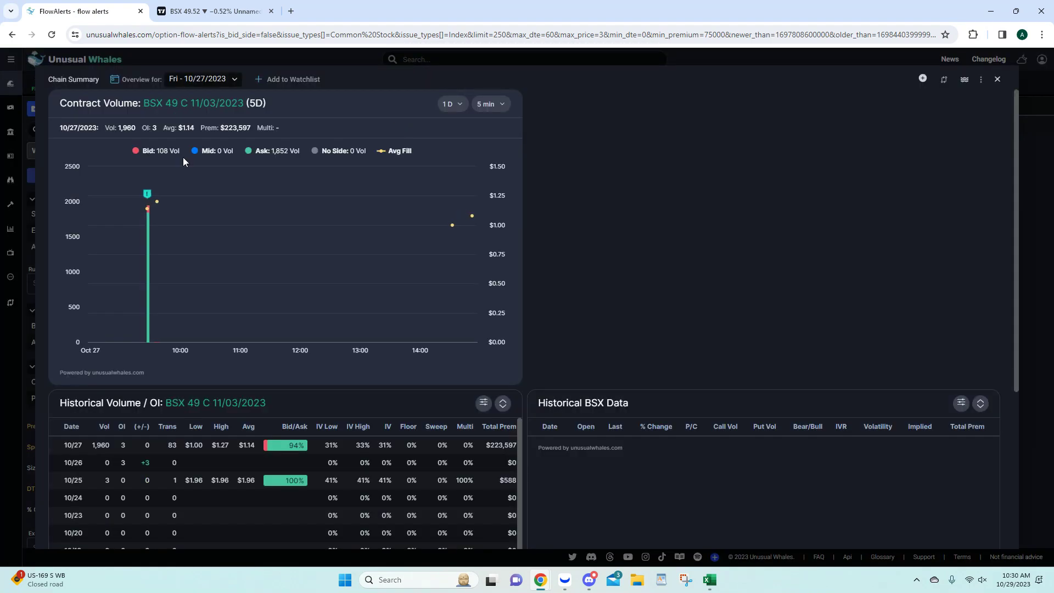
{"action": "mouse_move", "coordinate": [148, 248]}
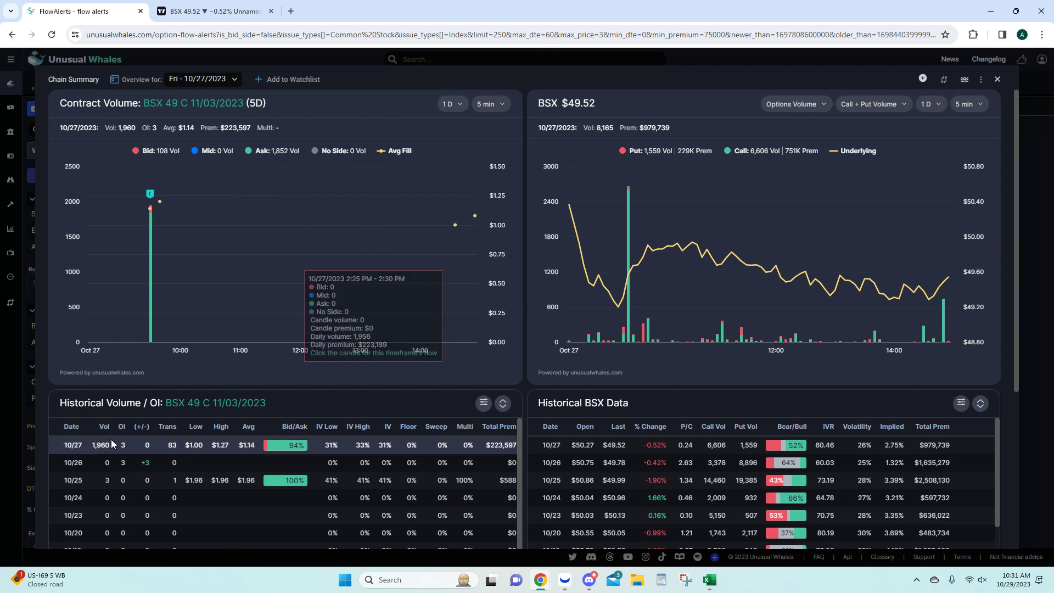
{"action": "left_click", "coordinate": [997, 80]}
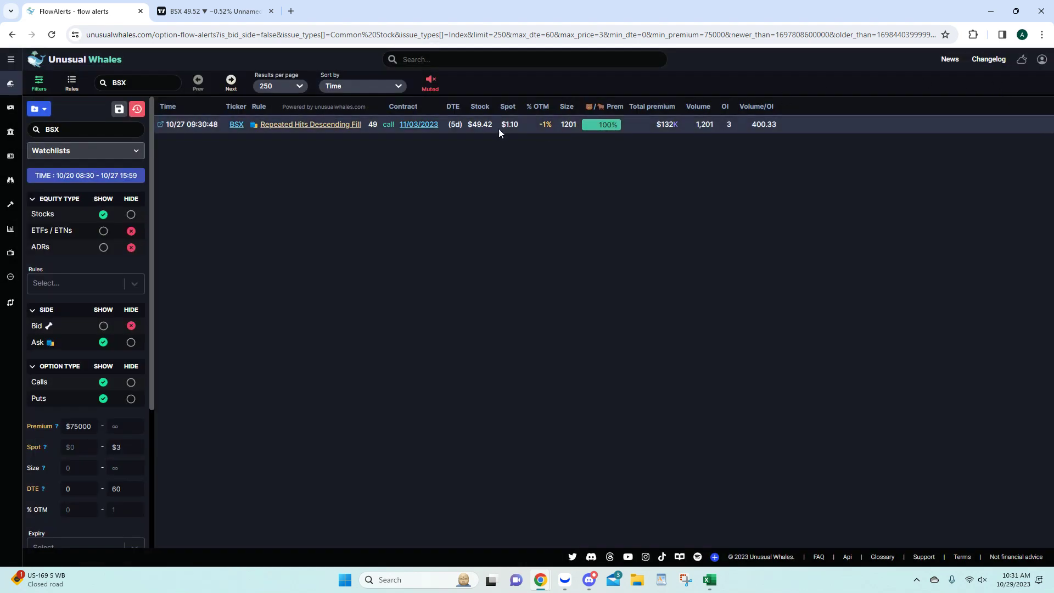
Step: Reopen the BSX 49 call's chain summary, compare its contract volume with BSX's overall options volume chart, and close it
{"action": "left_click", "coordinate": [417, 124]}
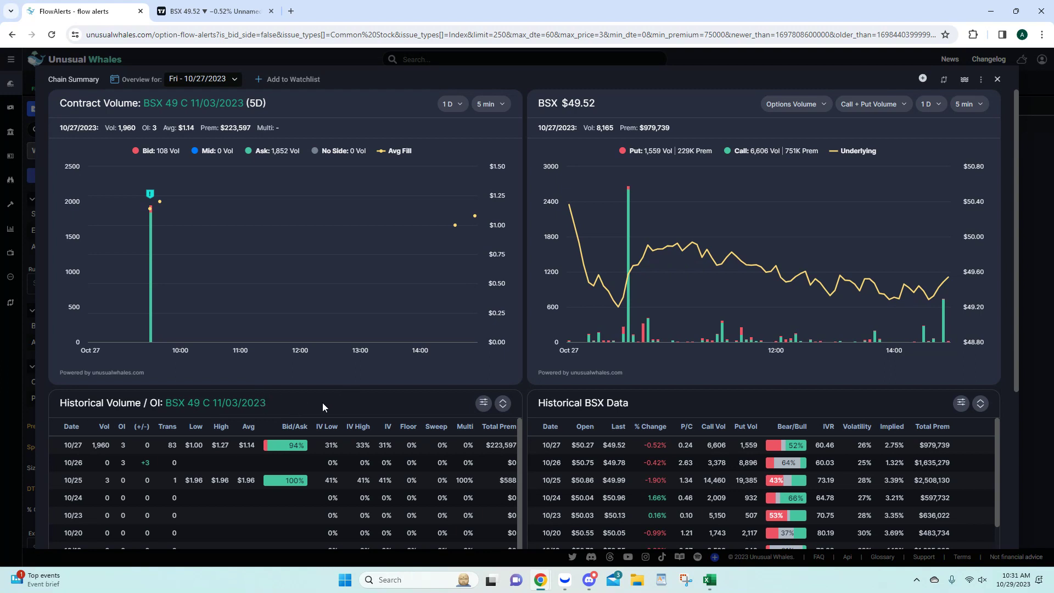
{"action": "mouse_move", "coordinate": [945, 321]}
{"action": "mouse_move", "coordinate": [559, 342]}
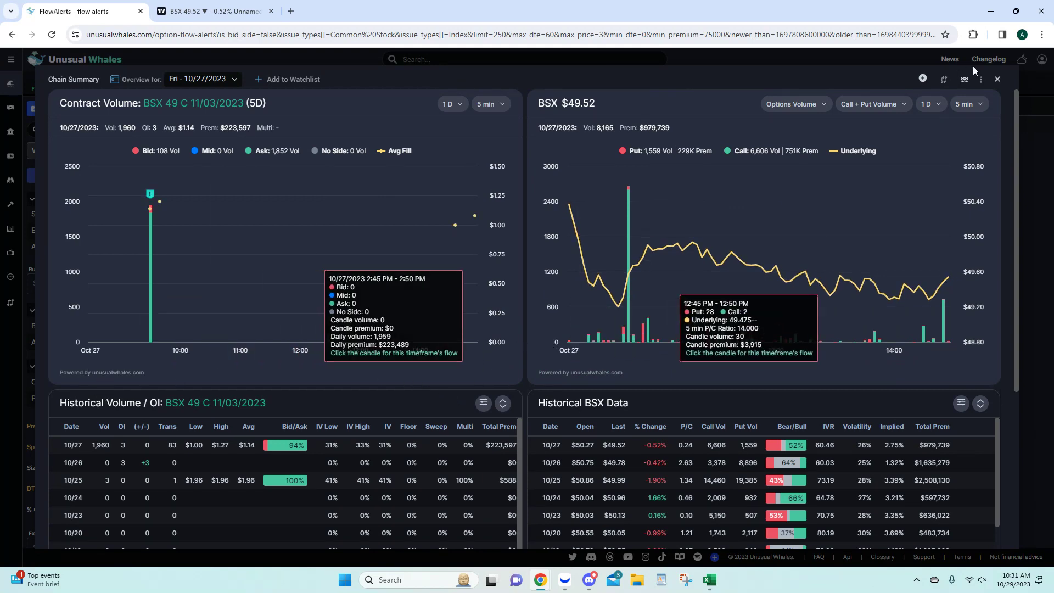
{"action": "left_click", "coordinate": [998, 79]}
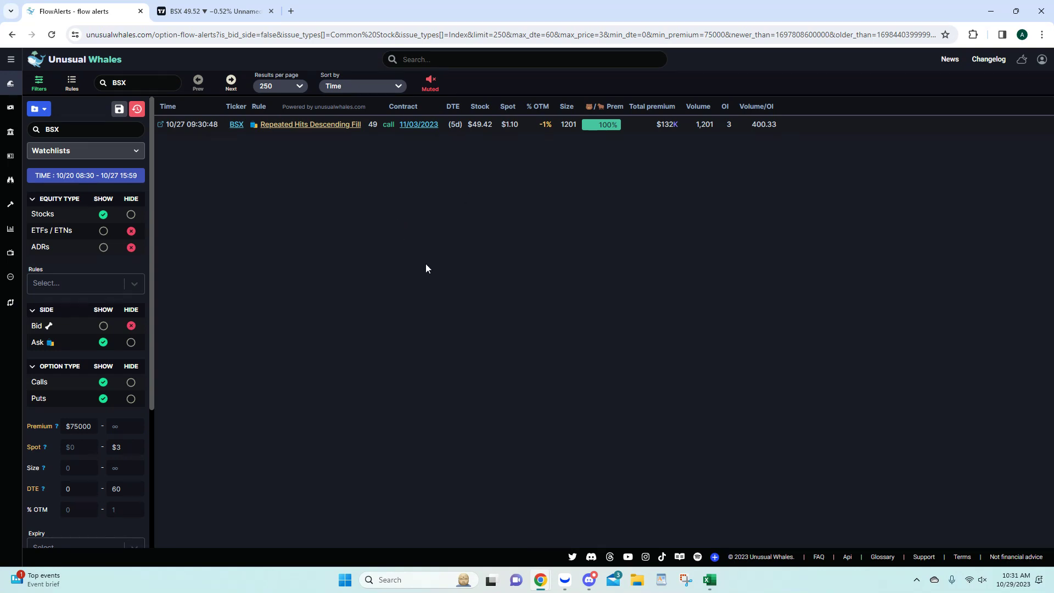
Step: Switch to Excel, review the LUV and BSX entries under Good, and close the workbook without saving
{"action": "left_click", "coordinate": [710, 579]}
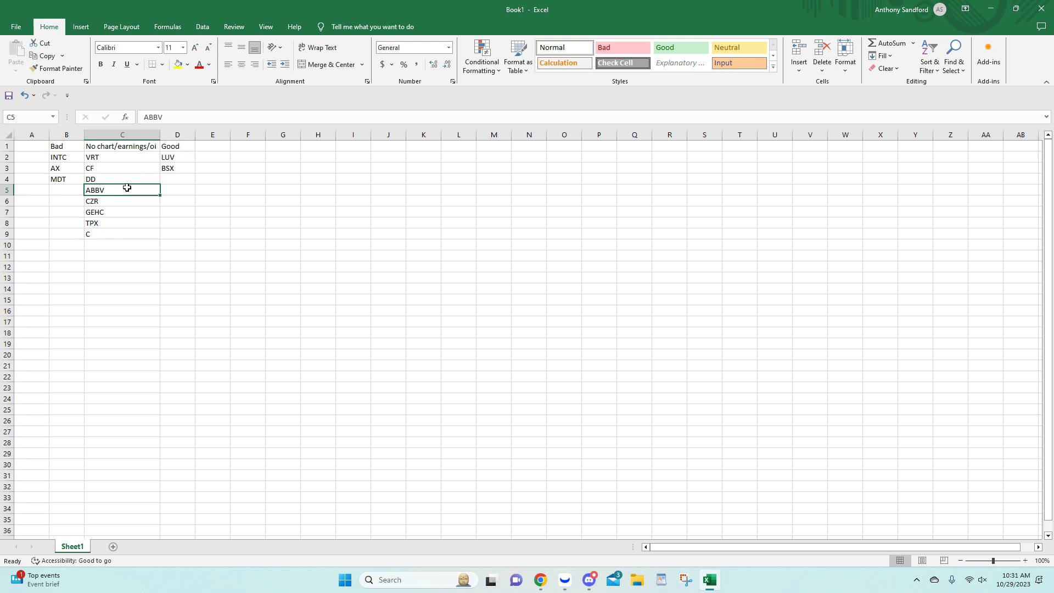
{"action": "left_click", "coordinate": [173, 160]}
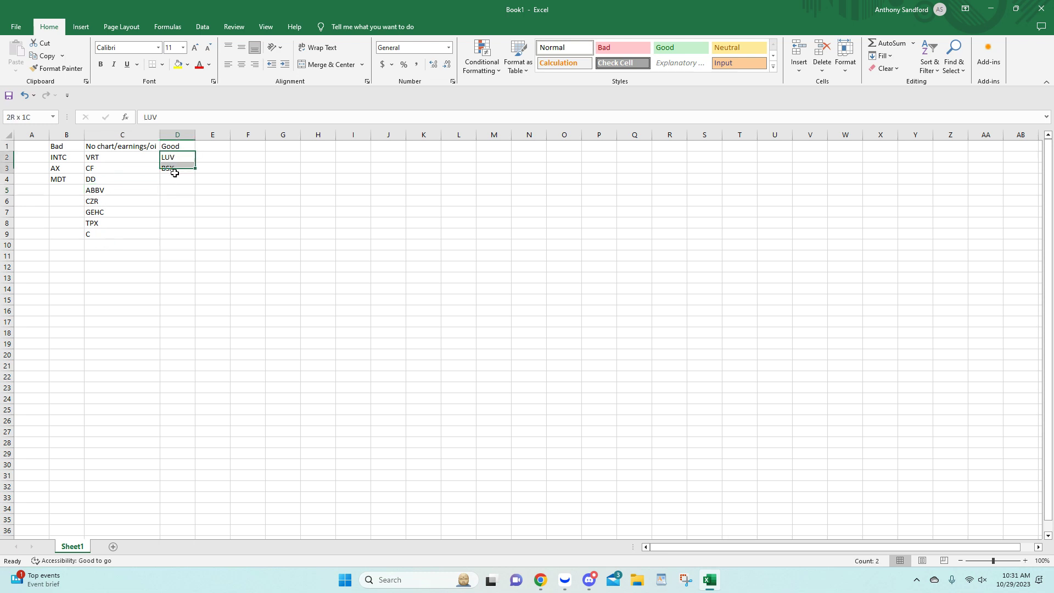
{"action": "left_click", "coordinate": [167, 221]}
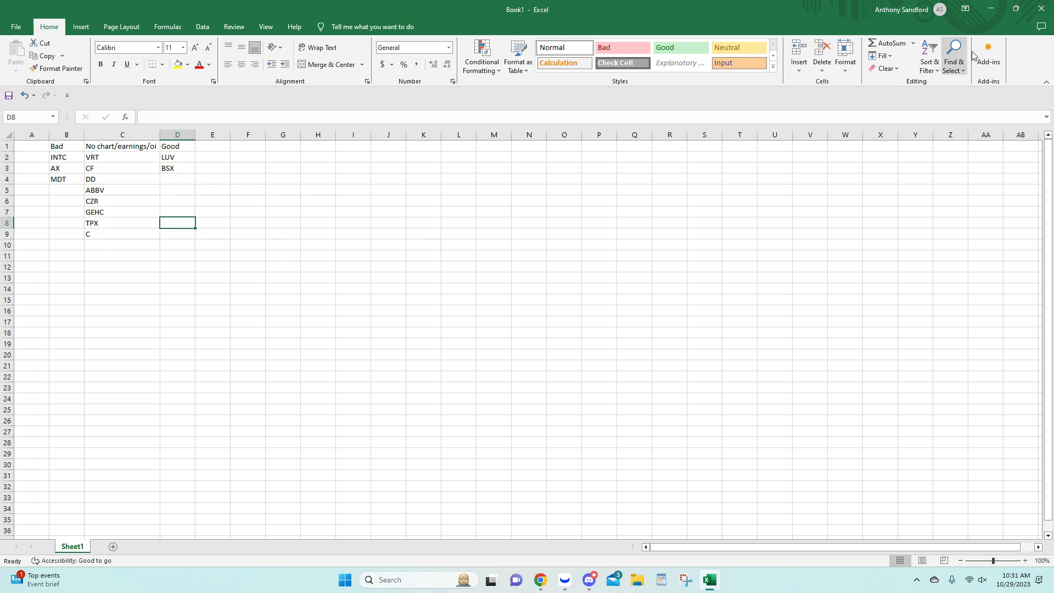
{"action": "left_click", "coordinate": [1041, 11]}
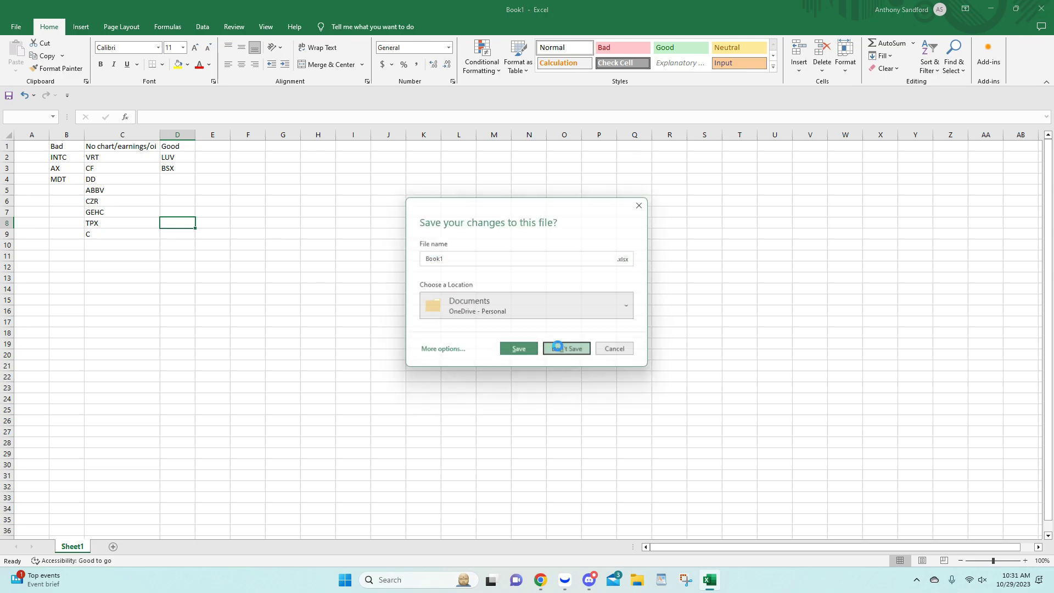
{"action": "left_click", "coordinate": [565, 349]}
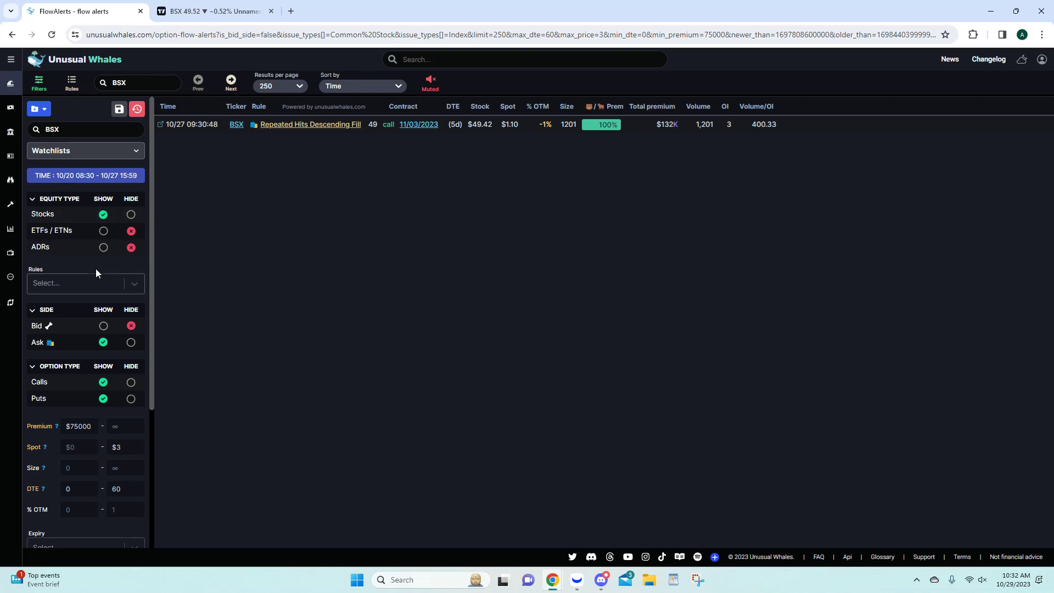
Step: Look through the alert types offered by the flow alerts' Rules filter and close the list without choosing one
{"action": "left_click", "coordinate": [129, 283]}
{"action": "scroll", "coordinate": [77, 351], "scroll_direction": "down", "scroll_amount": 1}
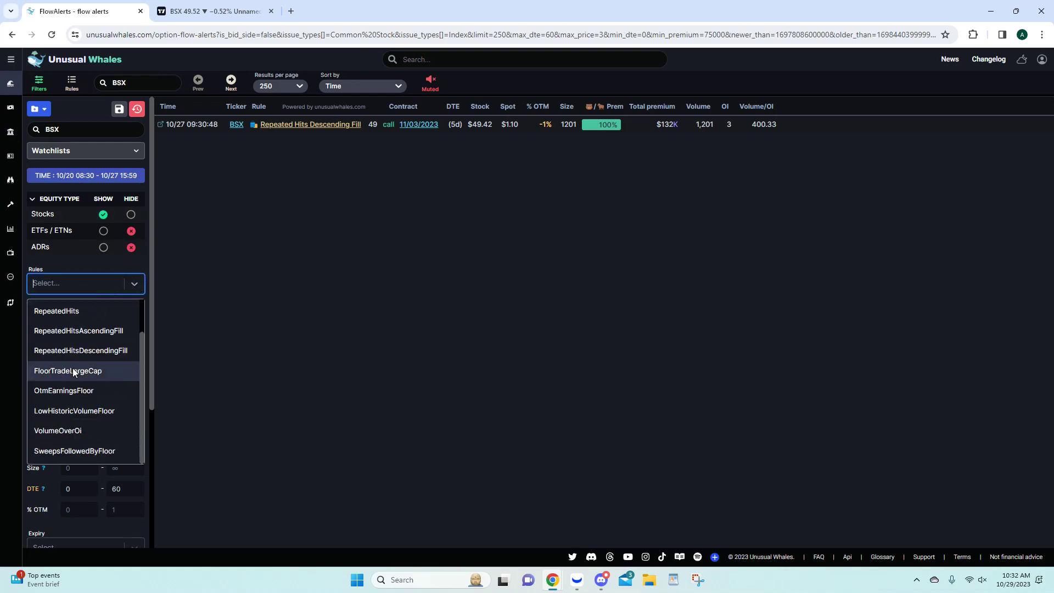
{"action": "scroll", "coordinate": [77, 410], "scroll_direction": "up", "scroll_amount": 1}
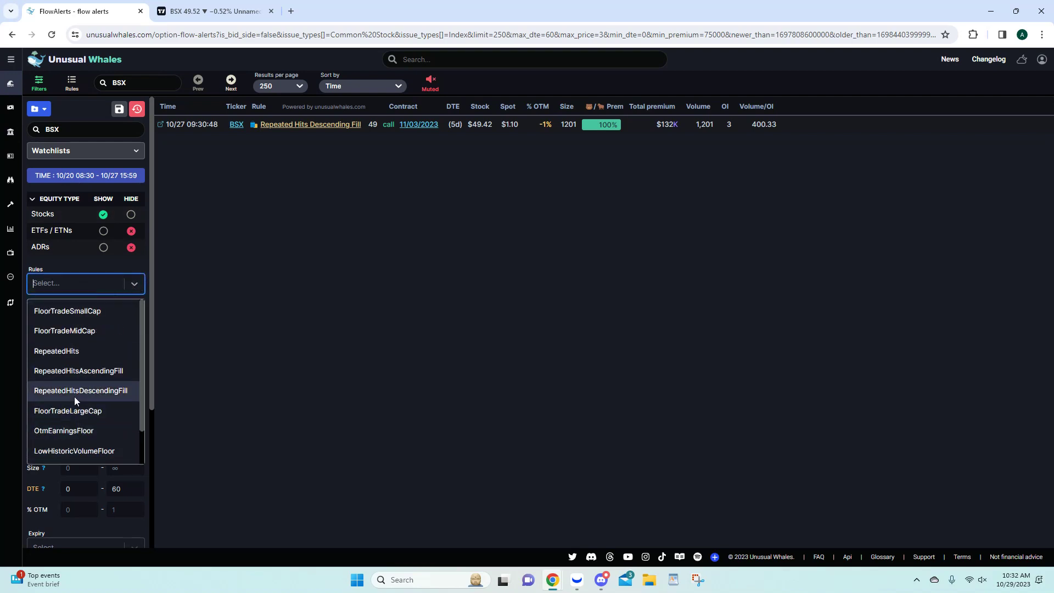
{"action": "left_click", "coordinate": [268, 245]}
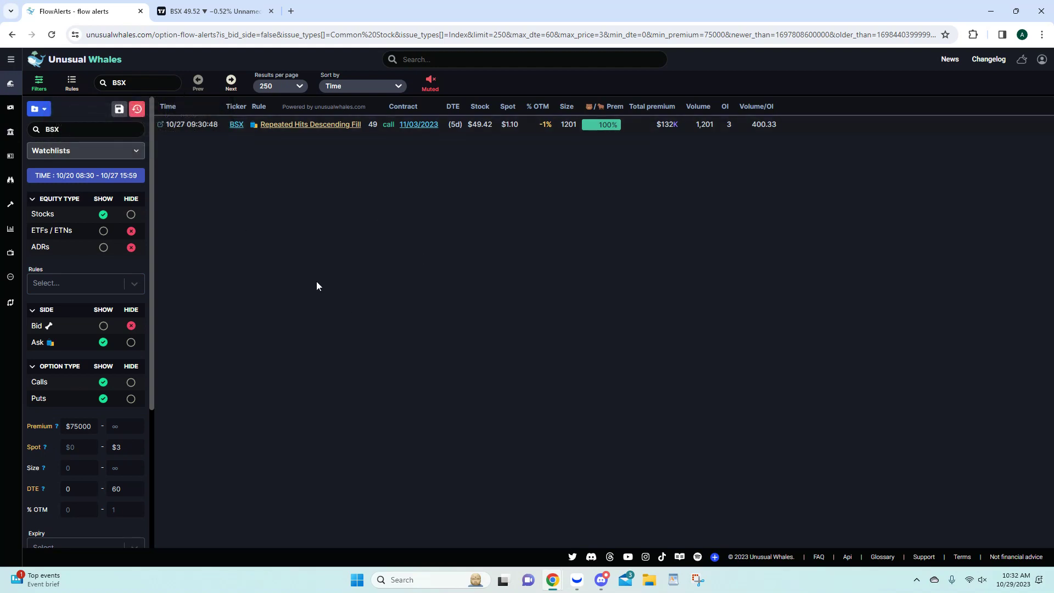